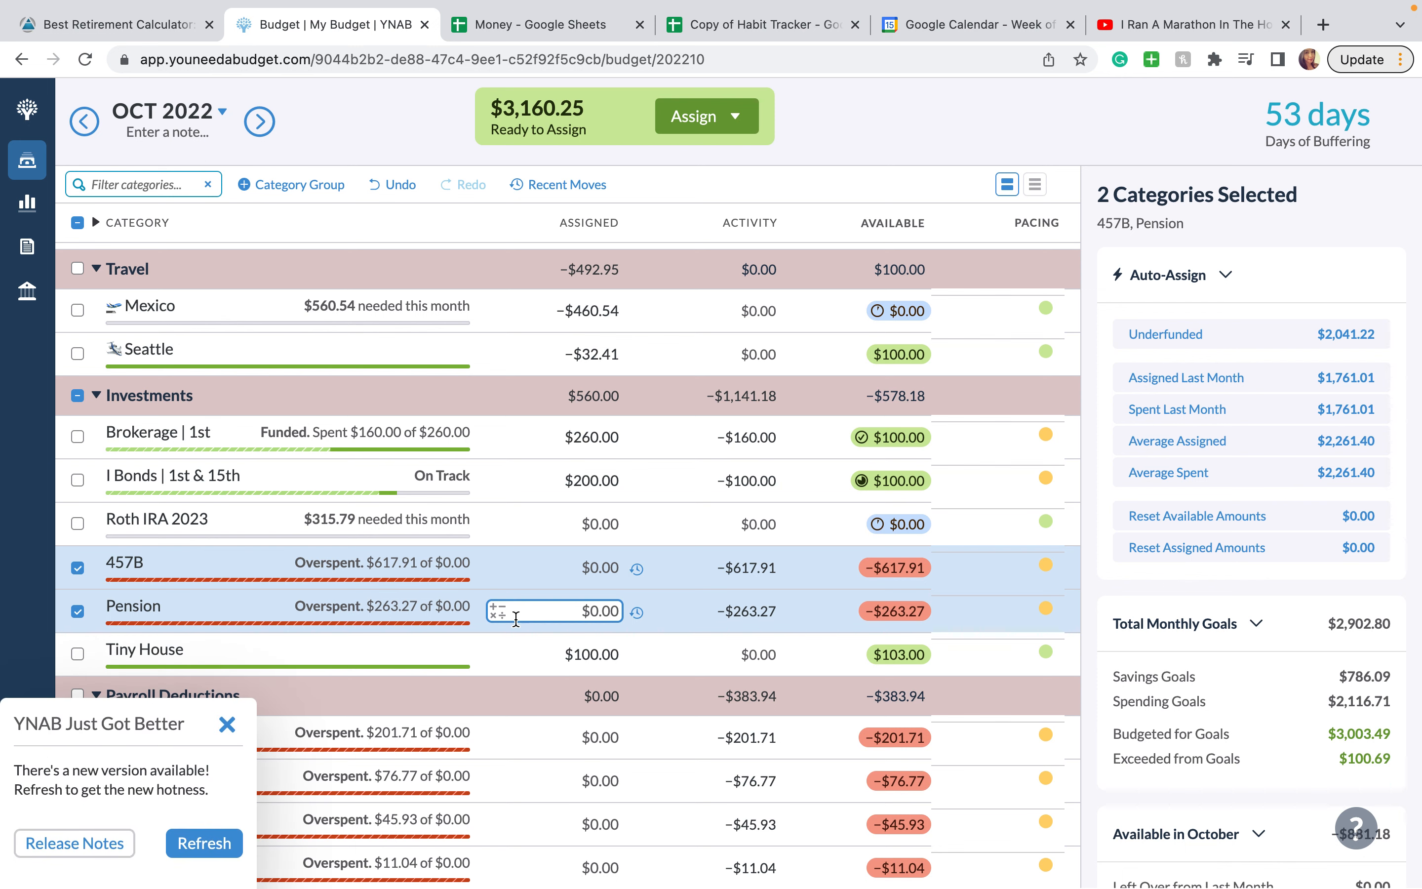
Dismiss the new-version notice and open the Payroll Deductions breakdown in the spending-by-category report.
{"action": "left_click", "coordinate": [234, 721]}
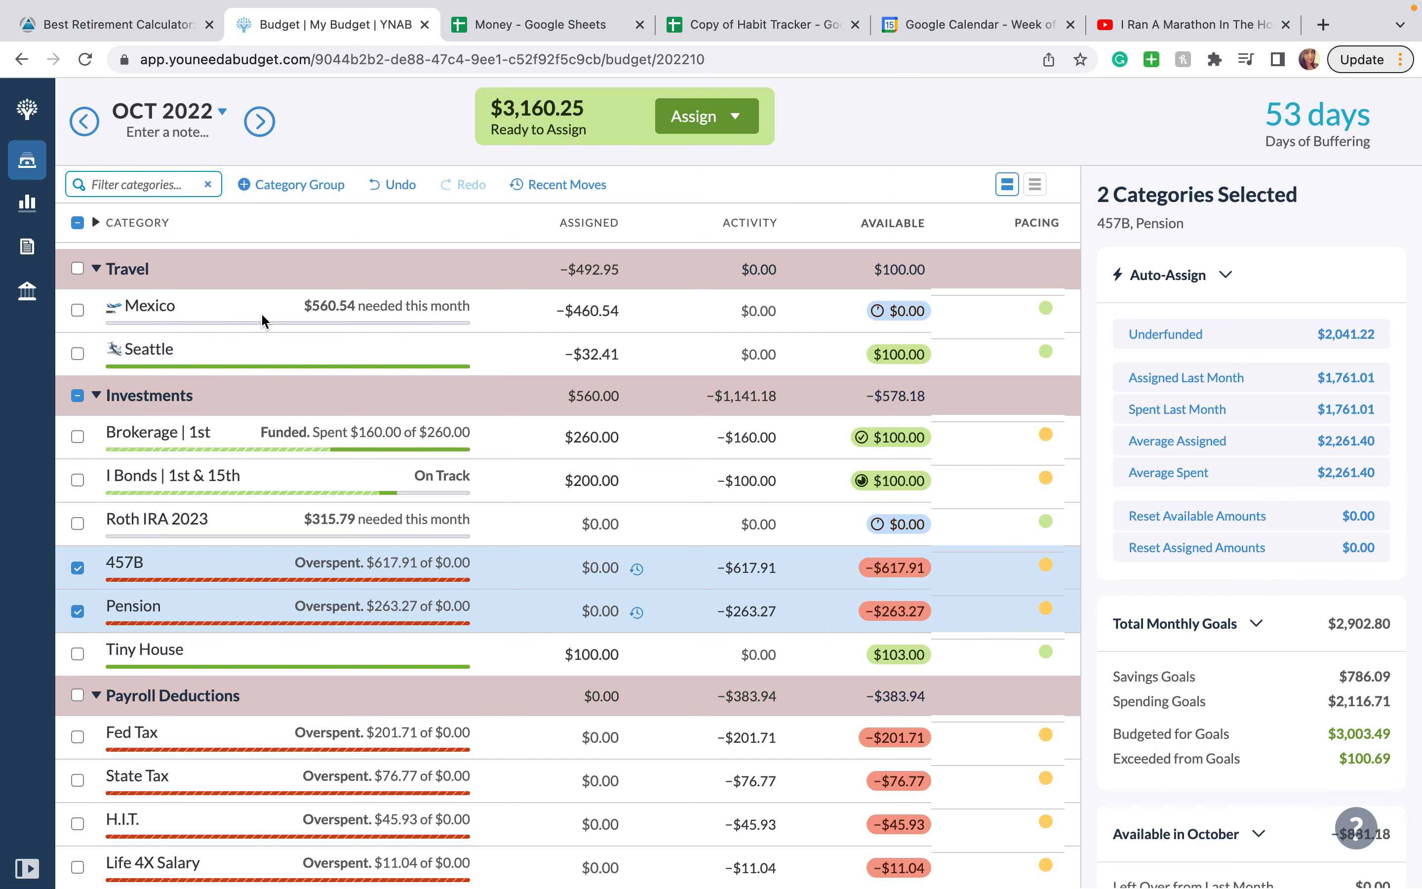
{"action": "left_click", "coordinate": [27, 248]}
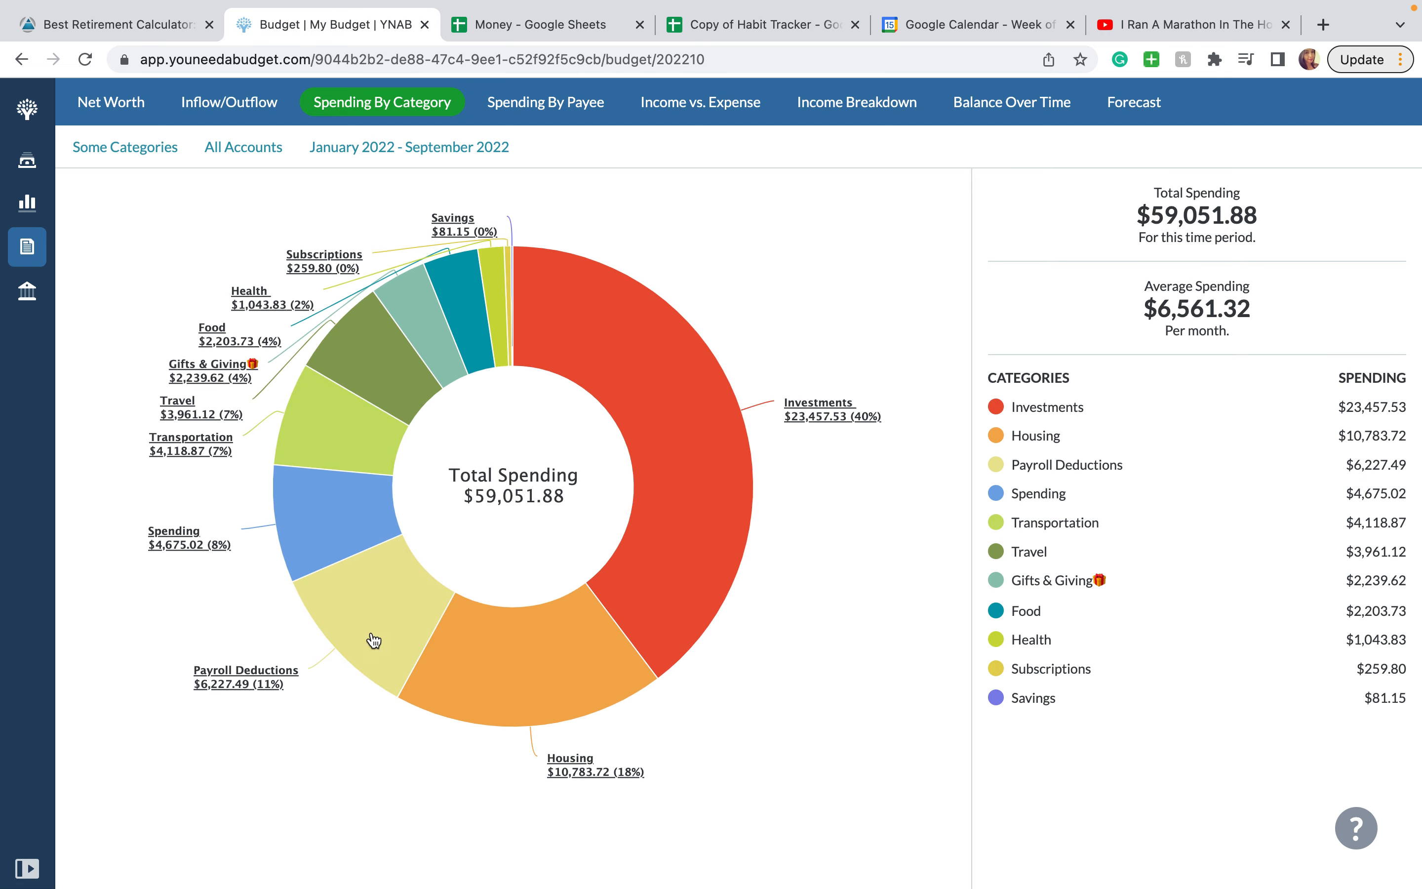
{"action": "left_click", "coordinate": [400, 619]}
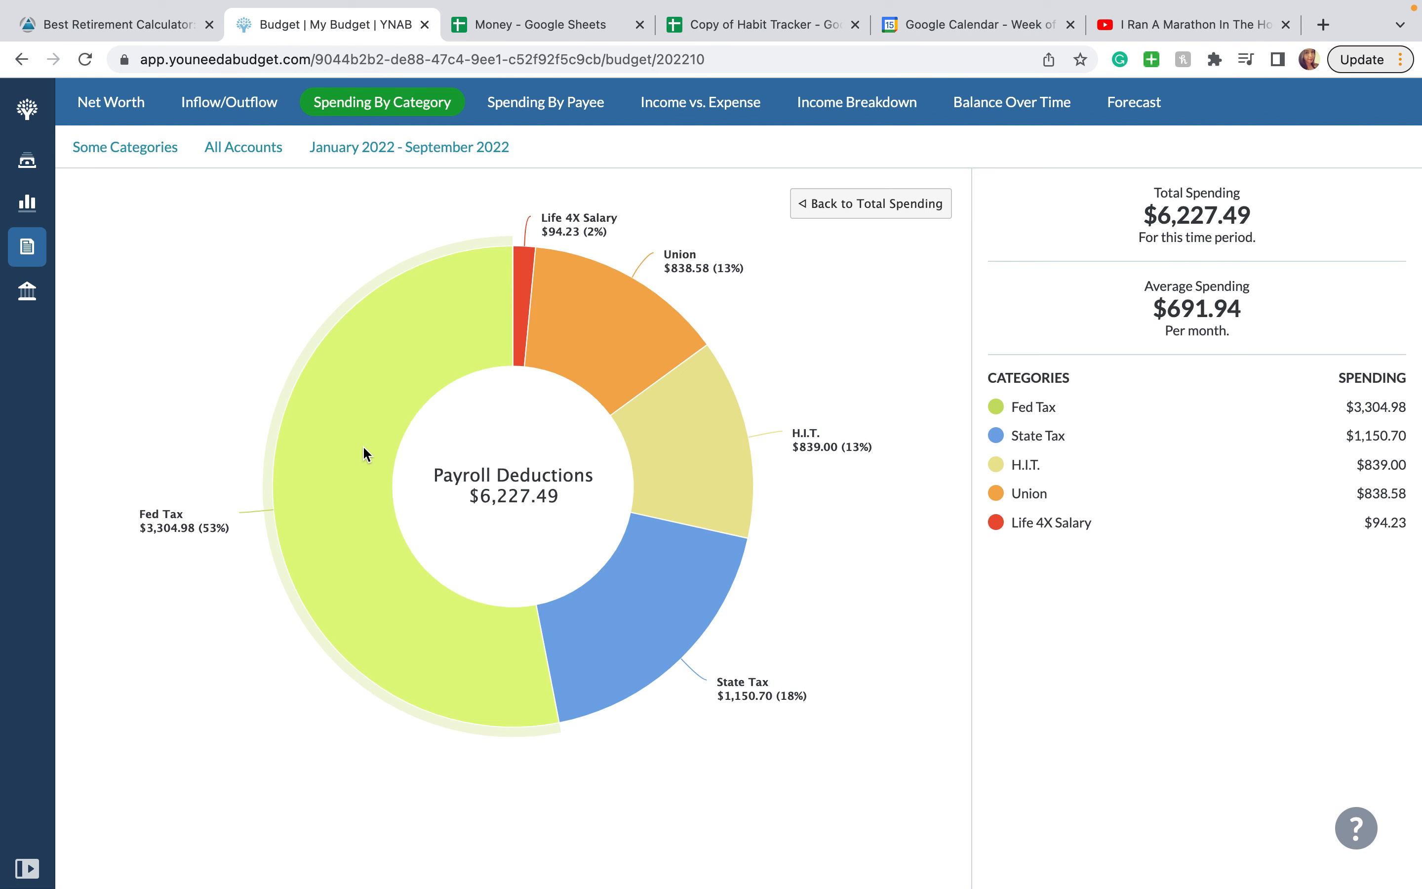
Look at the transactions of all accounts and return to the October 2022 budget.
{"action": "left_click", "coordinate": [22, 303]}
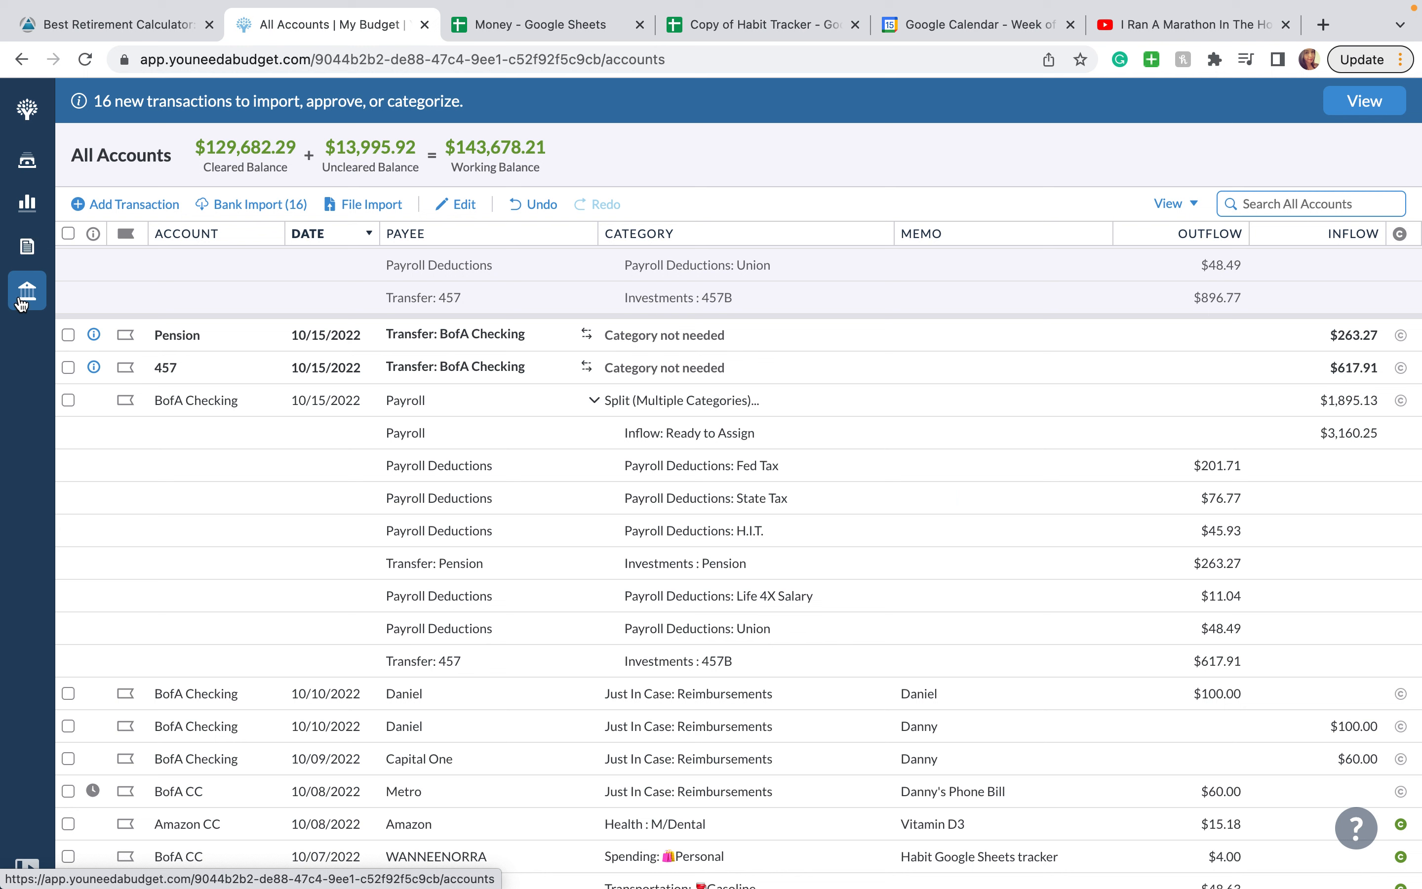
{"action": "left_click", "coordinate": [26, 165]}
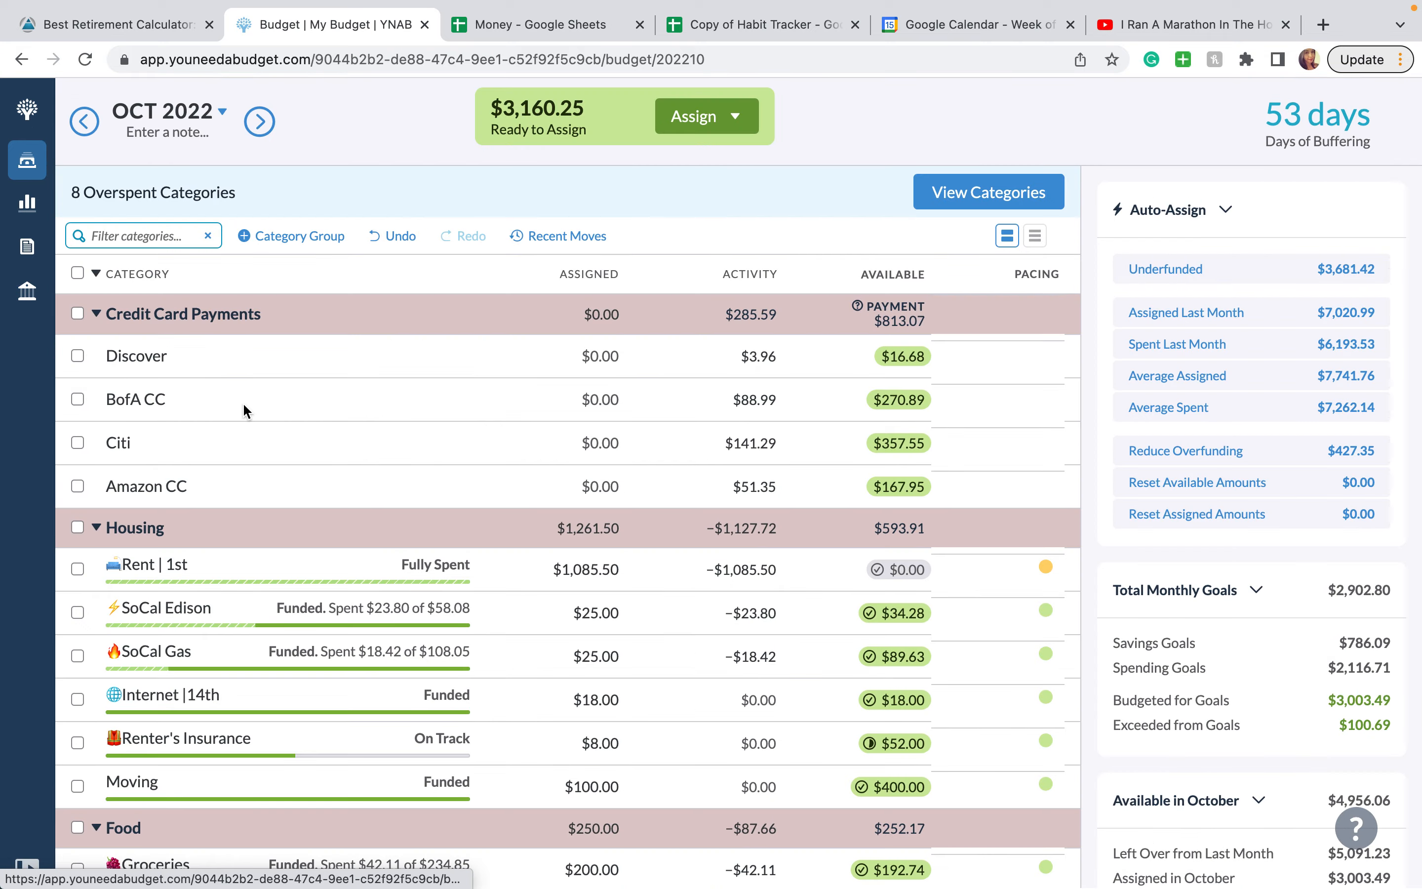
Auto-assign the underfunded amounts to the 457B and Pension investment categories, and reset both categories' available amounts to $0.00.
{"action": "left_click", "coordinate": [474, 471]}
{"action": "key", "text": "Down"}
{"action": "key", "text": "Down"}
{"action": "key", "text": "Down"}
{"action": "key", "text": "Down"}
{"action": "key", "text": "Down"}
{"action": "key", "text": "Down"}
{"action": "key", "text": "Down"}
{"action": "key", "text": "Down"}
{"action": "key", "text": "Down"}
{"action": "key", "text": "Down"}
{"action": "key", "text": "Down"}
{"action": "key", "text": "Down"}
{"action": "key", "text": "Down"}
{"action": "key", "text": "Down"}
{"action": "key", "text": "Down"}
{"action": "key", "text": "Down"}
{"action": "key", "text": "Down"}
{"action": "key", "text": "Down"}
{"action": "key", "text": "Down"}
{"action": "key", "text": "Down"}
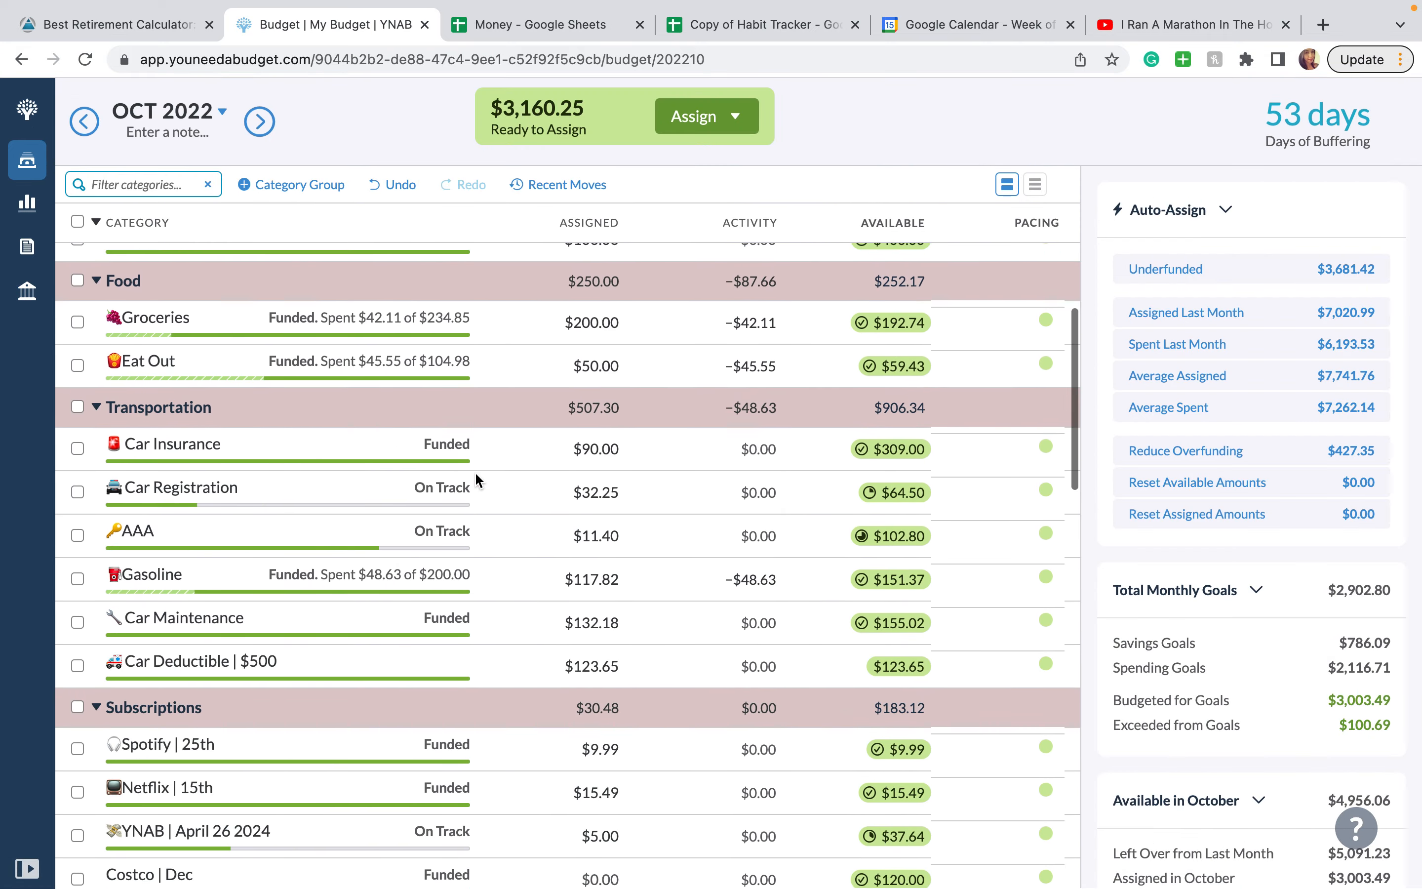
{"action": "key", "text": "Down"}
{"action": "key", "text": "Down"}
{"action": "key", "text": "Down"}
{"action": "key", "text": "Down"}
{"action": "key", "text": "Down"}
{"action": "key", "text": "Down"}
{"action": "key", "text": "Down"}
{"action": "key", "text": "Down"}
{"action": "key", "text": "Down"}
{"action": "key", "text": "Down"}
{"action": "key", "text": "Down"}
{"action": "key", "text": "Down"}
{"action": "key", "text": "Down"}
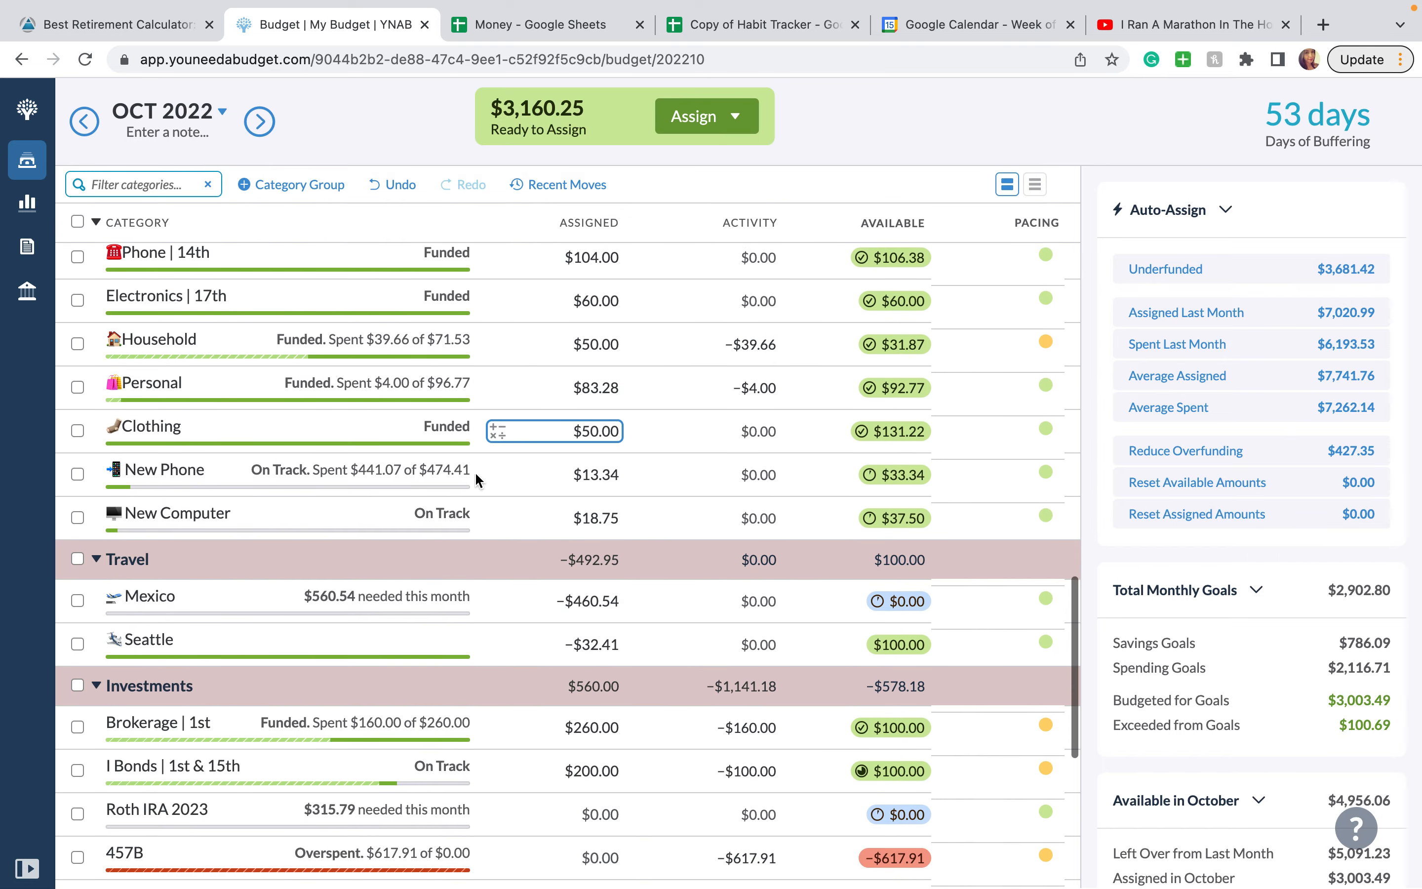
{"action": "key", "text": "Escape"}
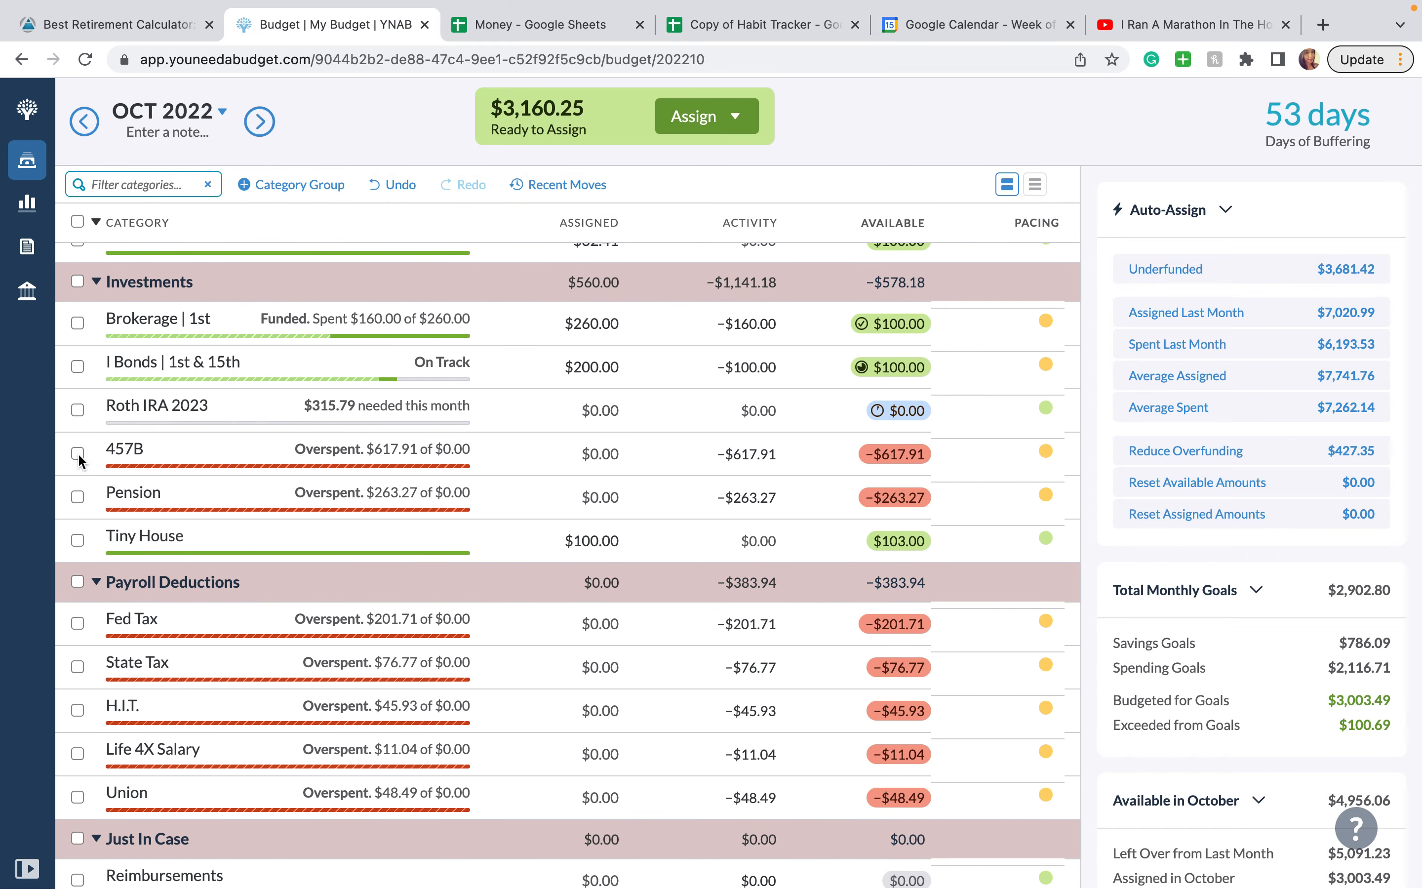
{"action": "left_click", "coordinate": [78, 452]}
{"action": "left_click", "coordinate": [78, 498]}
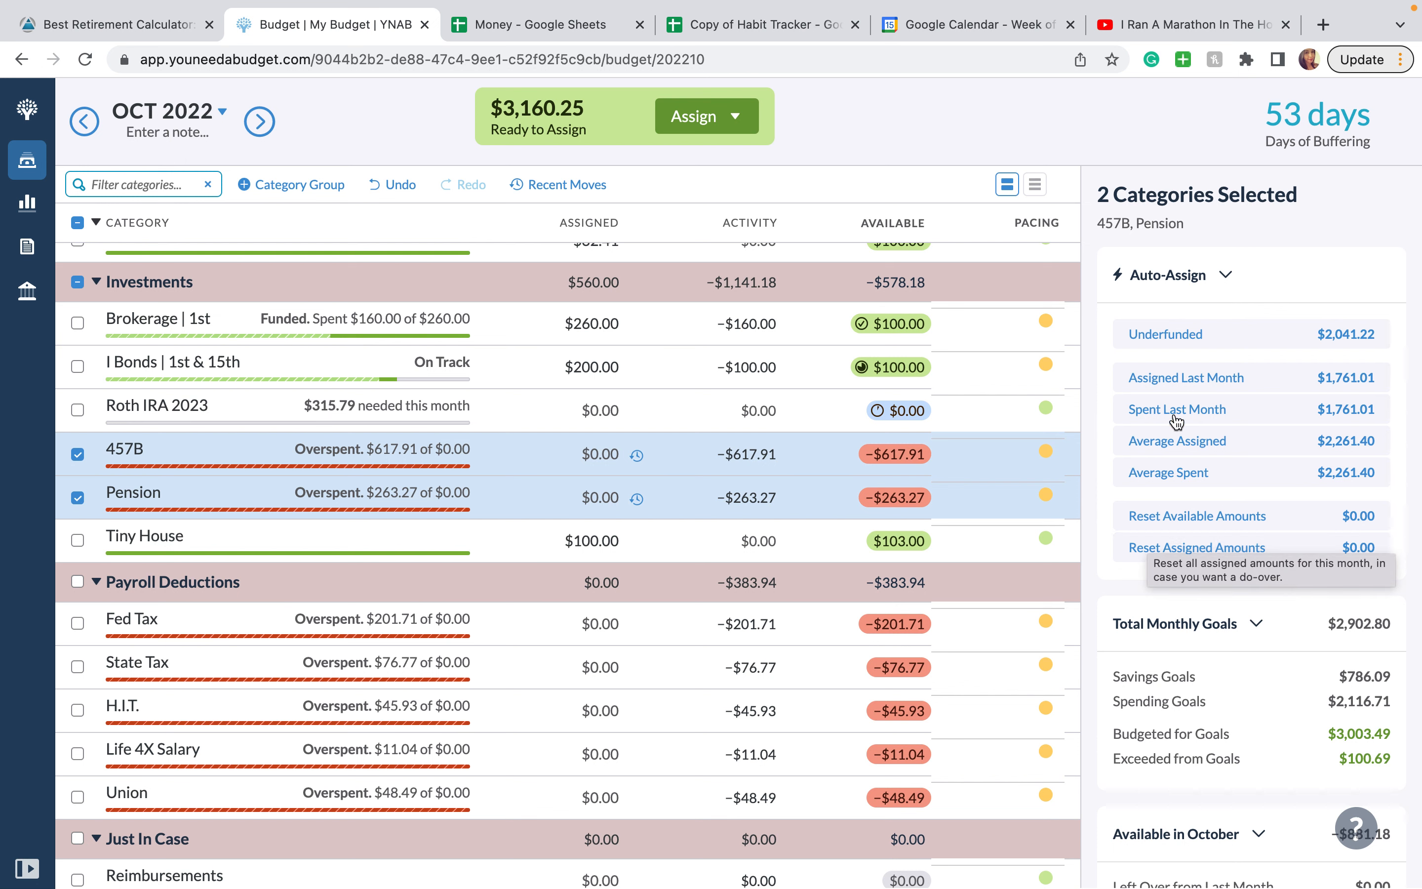
{"action": "left_click", "coordinate": [1171, 330]}
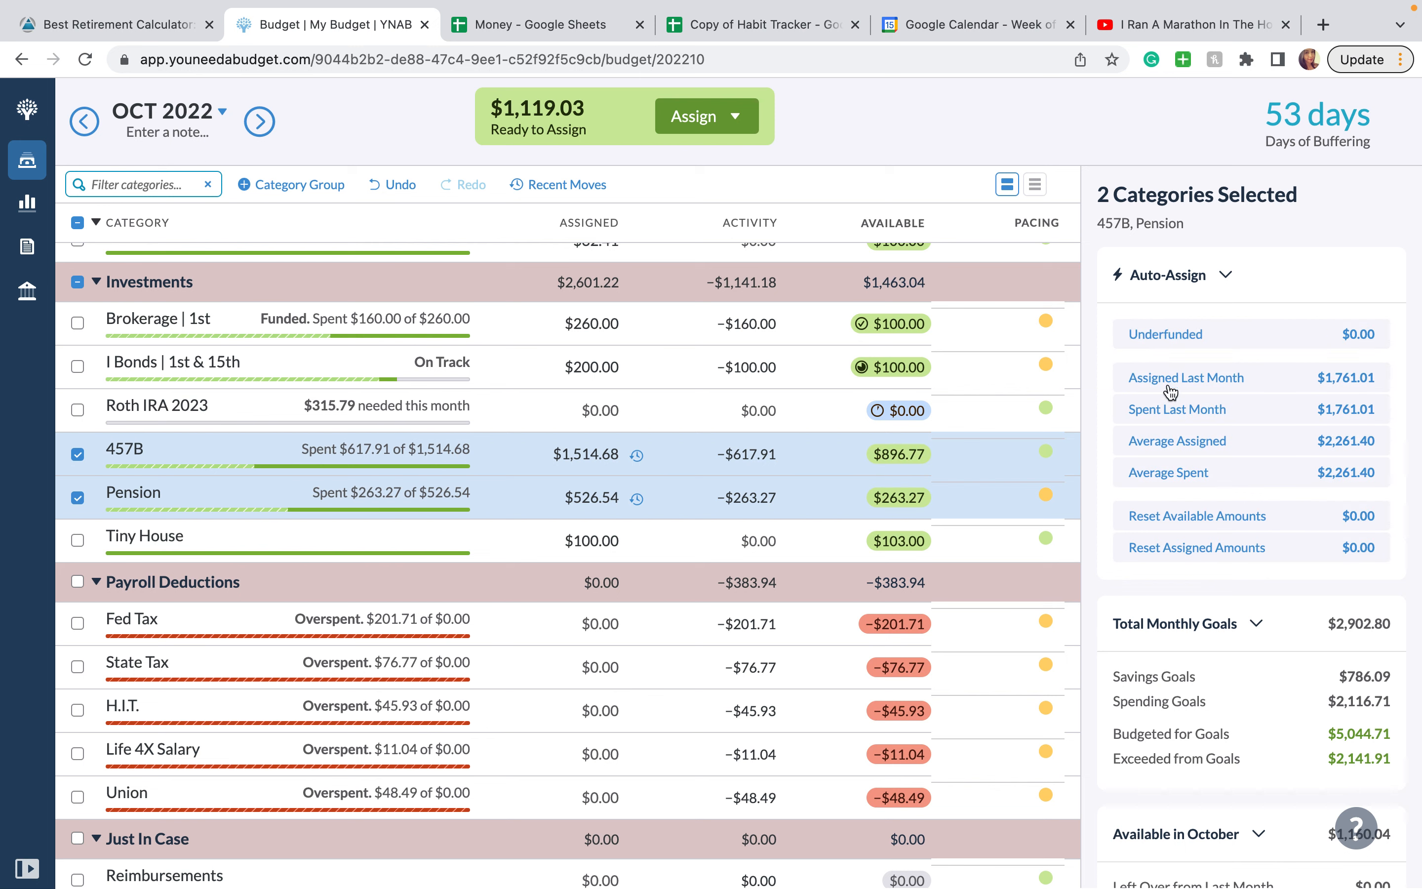
{"action": "left_click", "coordinate": [1158, 516]}
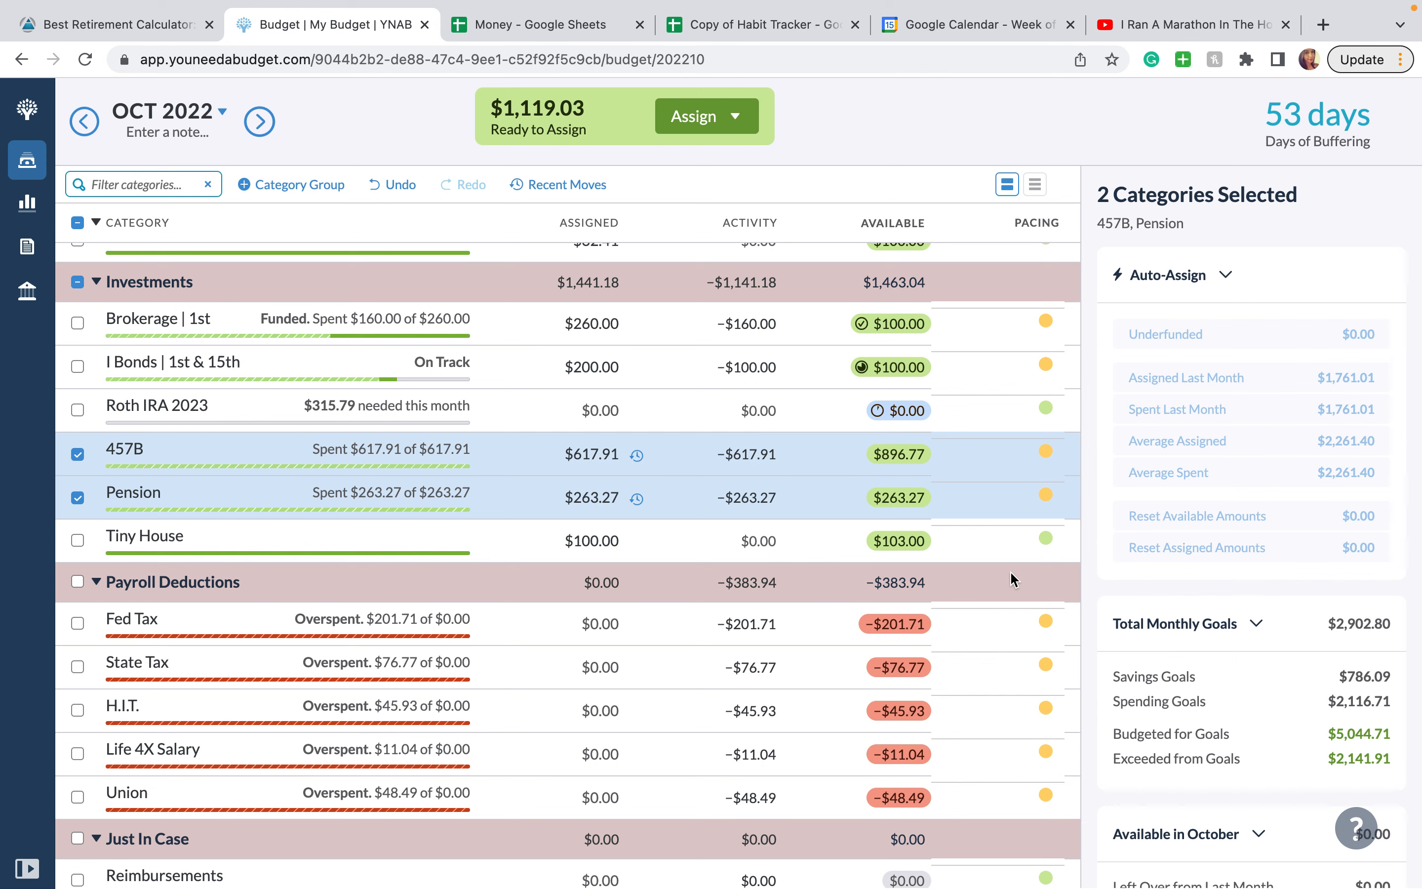
Replace the 457B and Pension selection with the whole Payroll Deductions group, and reset its available amounts to $0.00.
{"action": "scroll", "coordinate": [1010, 572], "scroll_direction": "down", "scroll_amount": 1}
{"action": "scroll", "coordinate": [1010, 570], "scroll_direction": "down", "scroll_amount": 1}
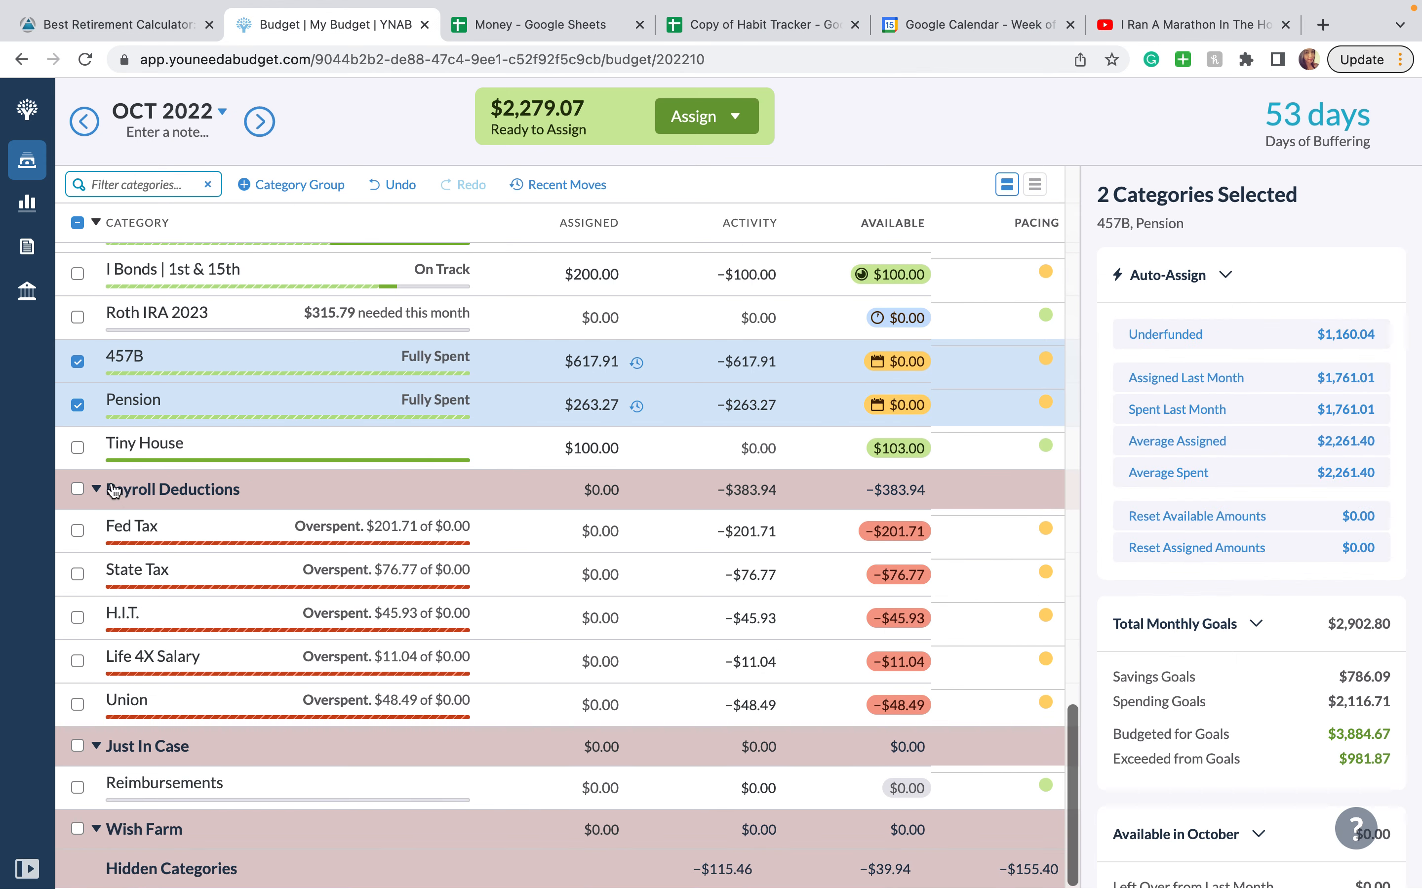
{"action": "left_click", "coordinate": [78, 361]}
{"action": "left_click", "coordinate": [77, 405]}
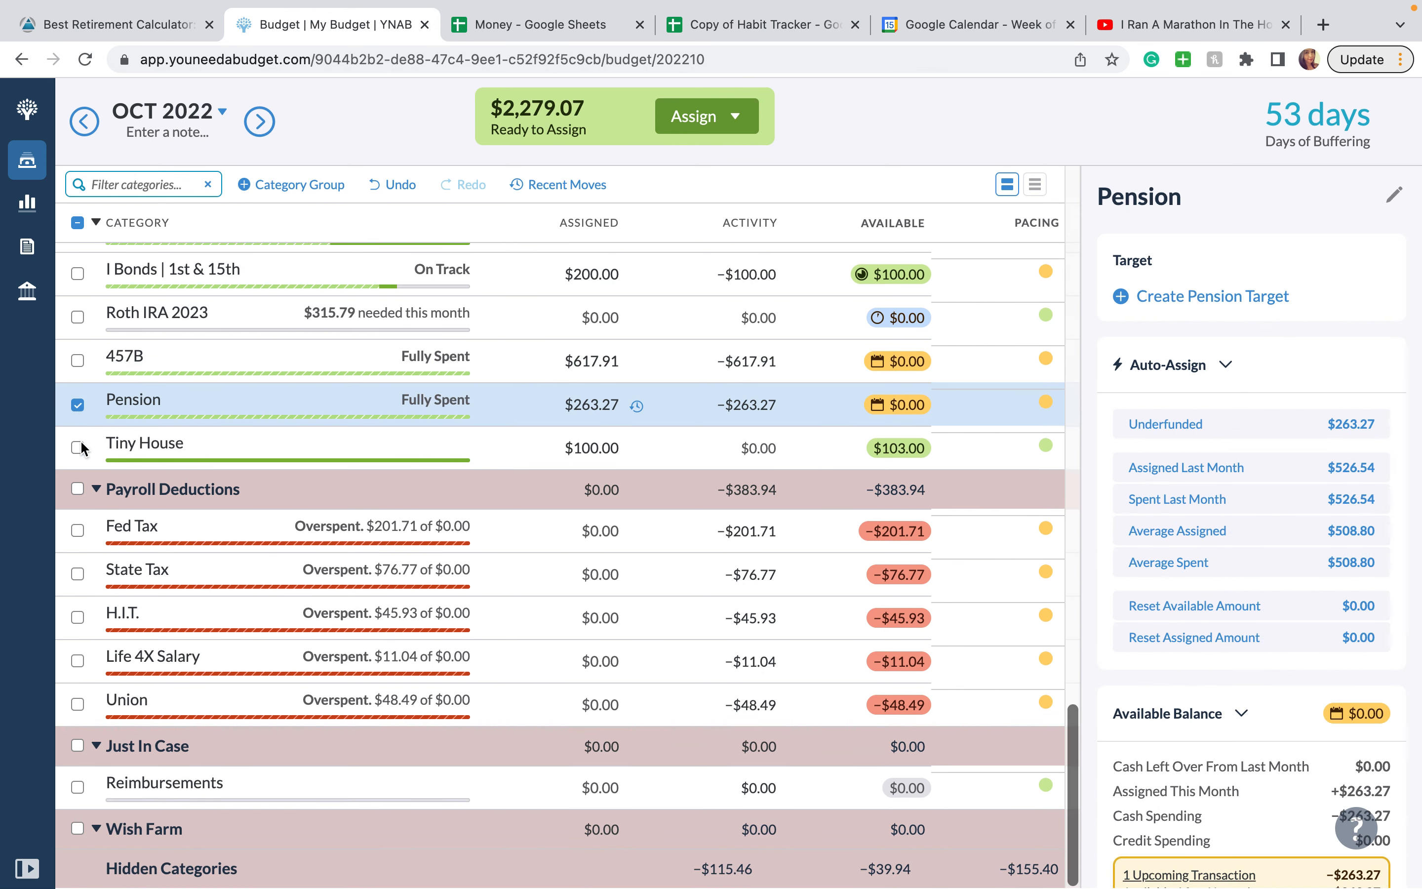
{"action": "left_click", "coordinate": [78, 488]}
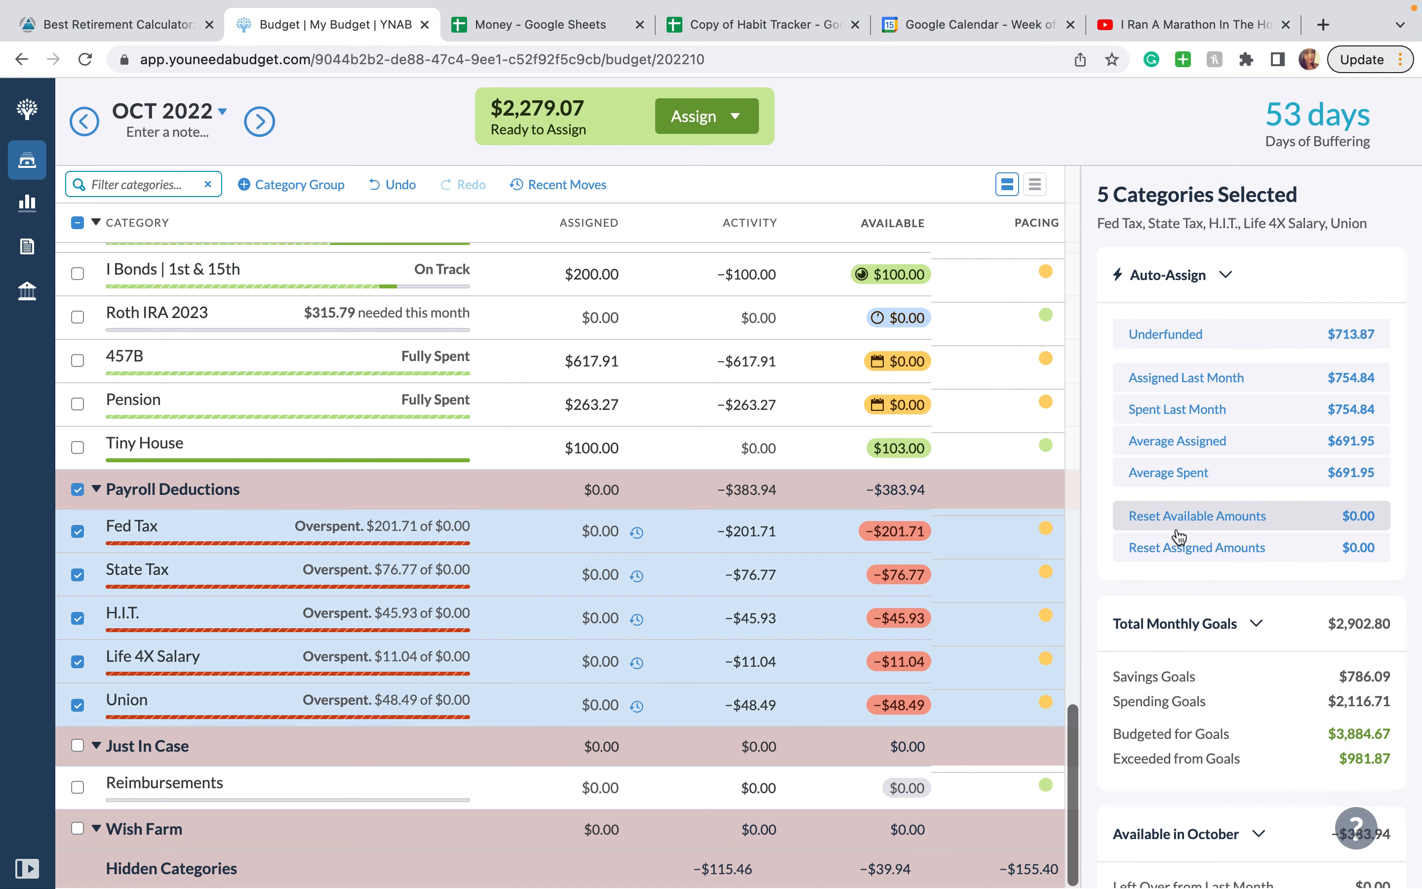
{"action": "mouse_move", "coordinate": [1179, 537]}
{"action": "scroll", "coordinate": [1179, 537], "scroll_direction": "down", "scroll_amount": 2}
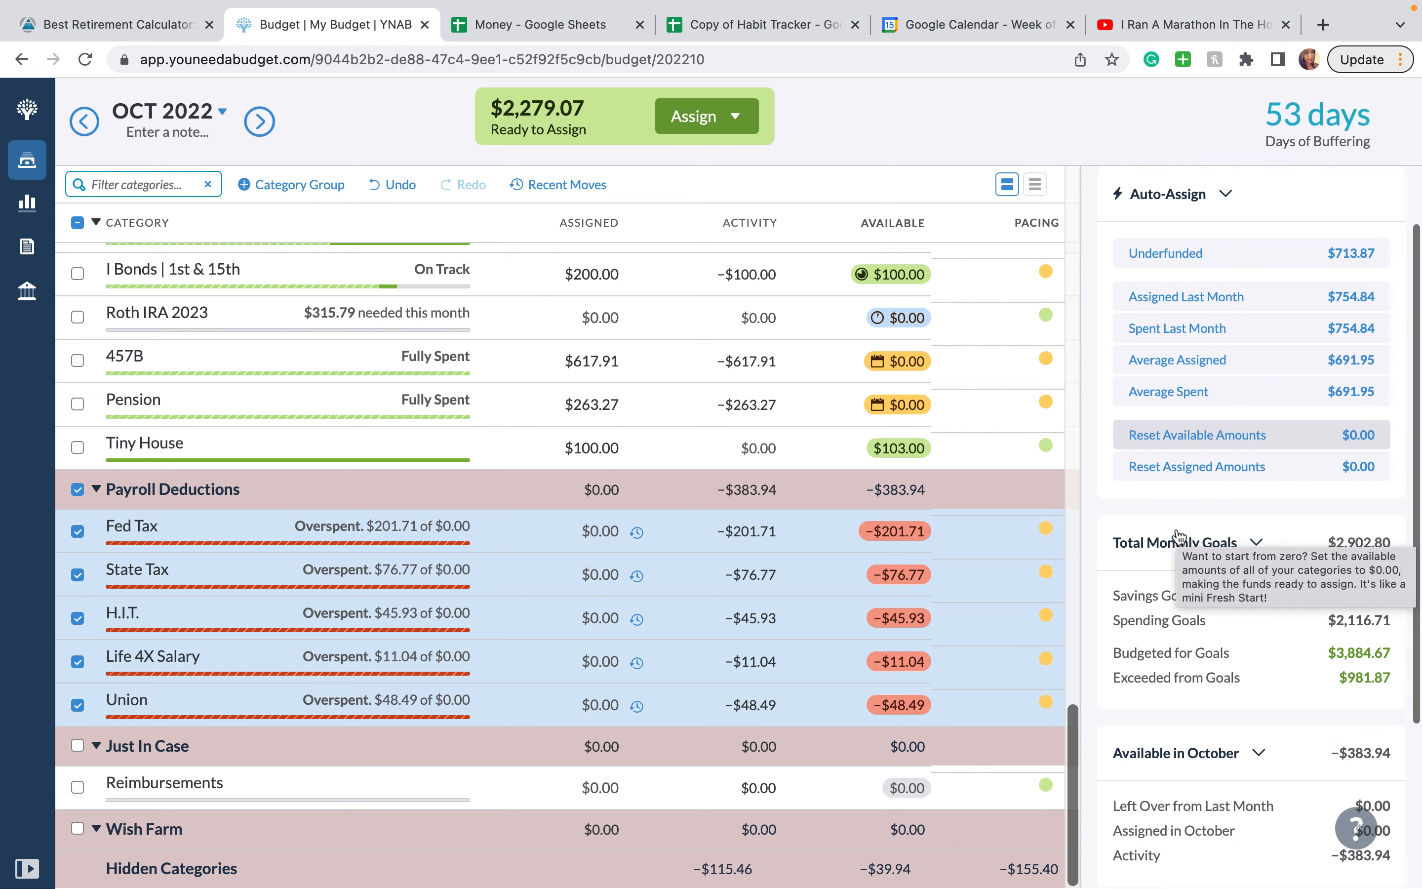
{"action": "scroll", "coordinate": [1178, 537], "scroll_direction": "up", "scroll_amount": 2}
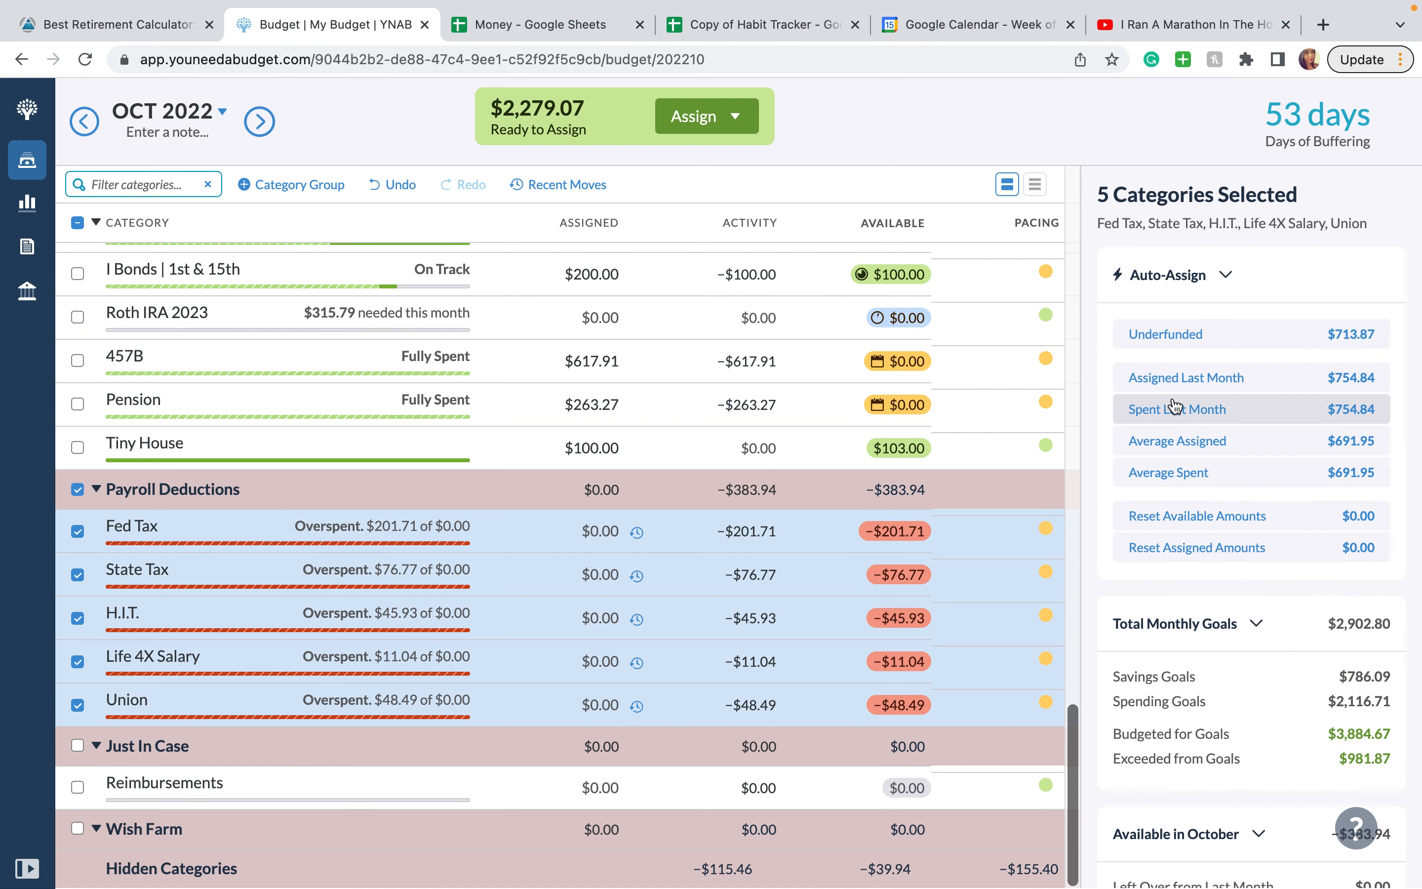
{"action": "left_click", "coordinate": [1171, 334]}
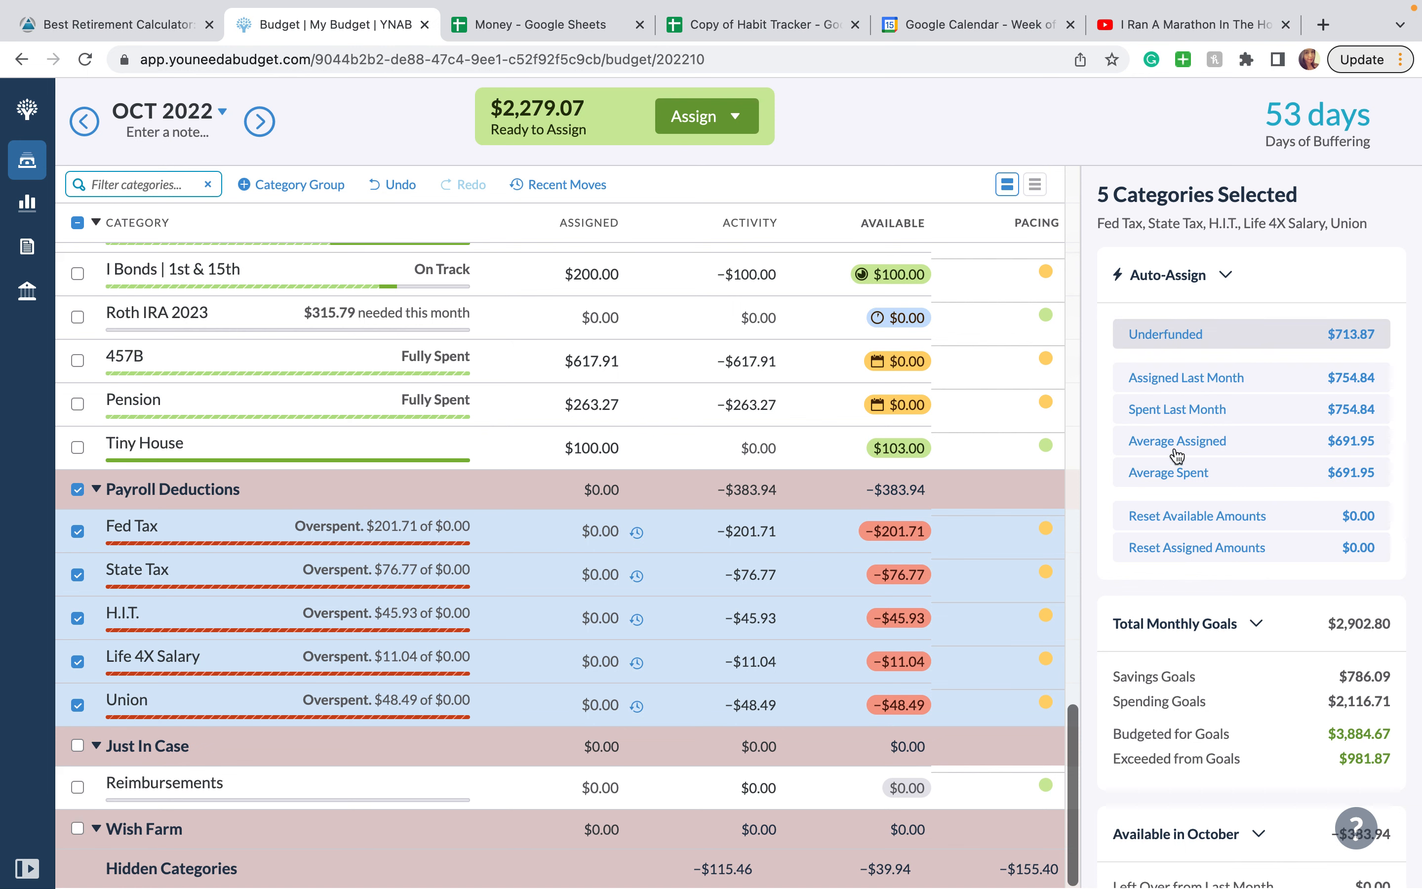
{"action": "left_click", "coordinate": [1157, 523]}
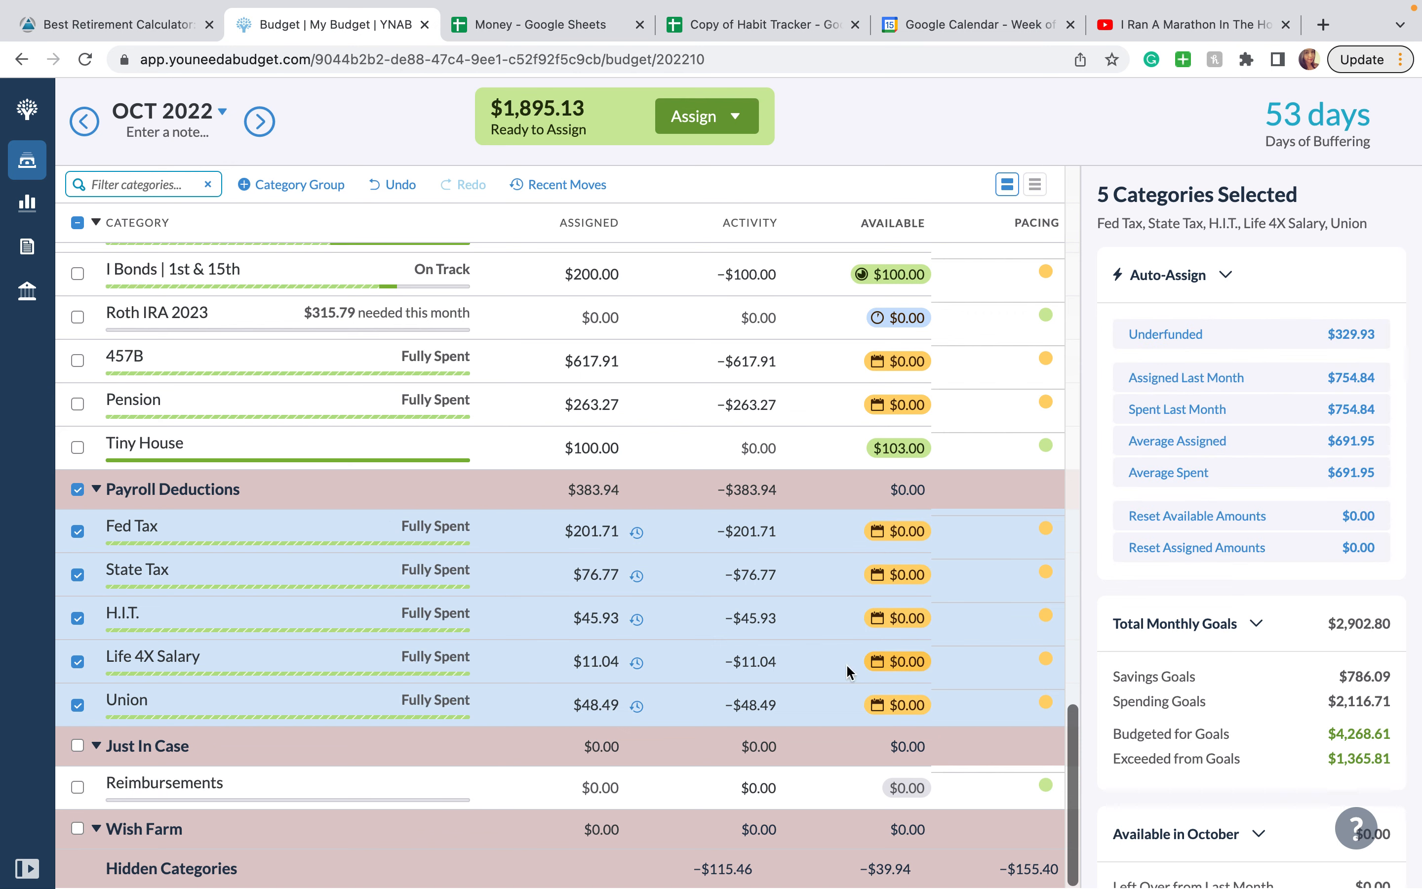
{"action": "left_click", "coordinate": [83, 488]}
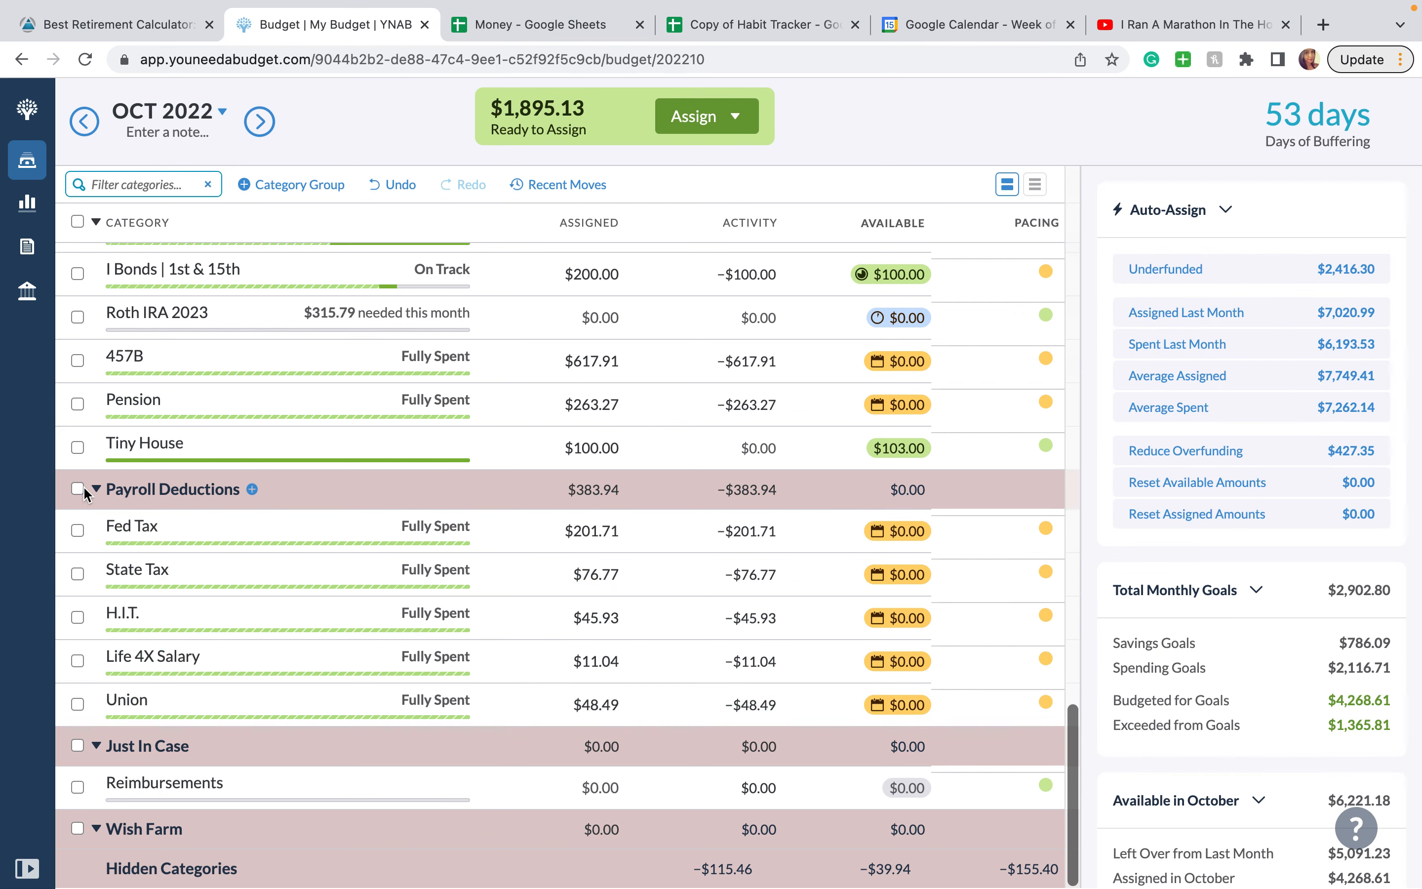
Review the budget categories, view only the overspent one, and clear that filter.
{"action": "scroll", "coordinate": [352, 395], "scroll_direction": "up", "scroll_amount": 15}
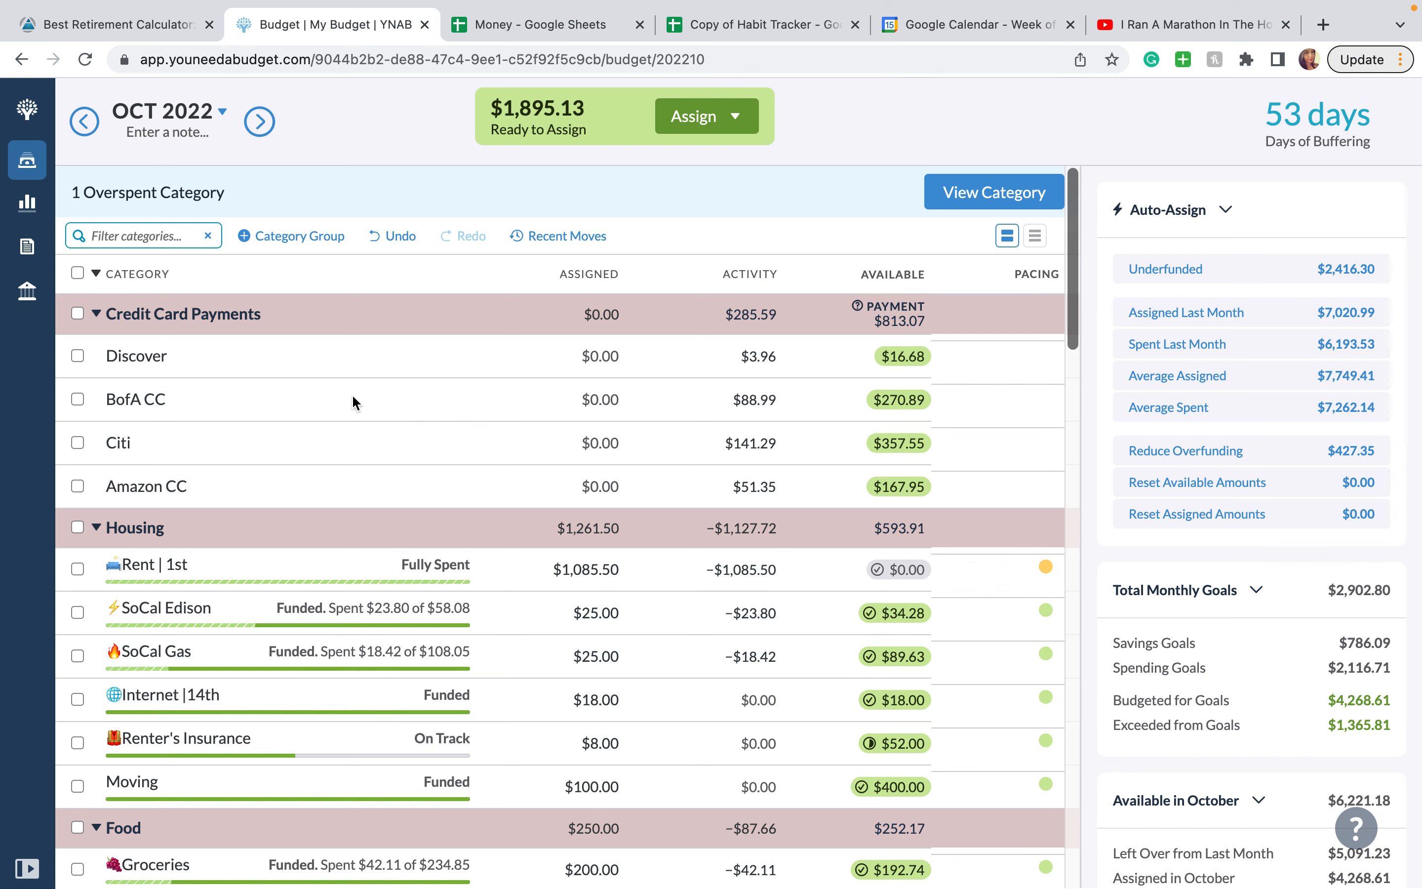
{"action": "scroll", "coordinate": [352, 399], "scroll_direction": "down", "scroll_amount": 15}
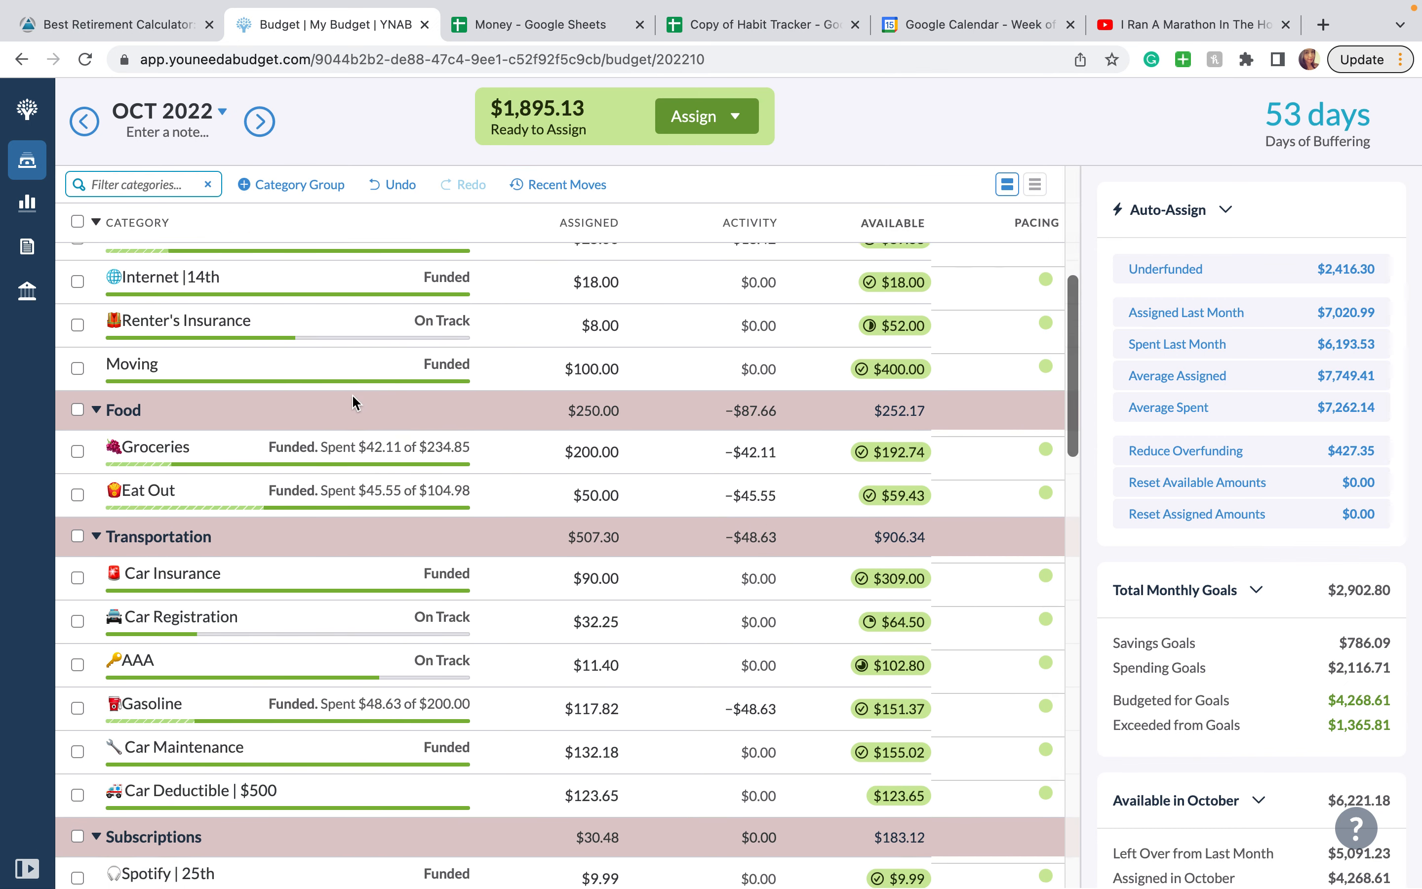
{"action": "scroll", "coordinate": [352, 395], "scroll_direction": "down", "scroll_amount": 5}
{"action": "scroll", "coordinate": [351, 393], "scroll_direction": "up", "scroll_amount": 20}
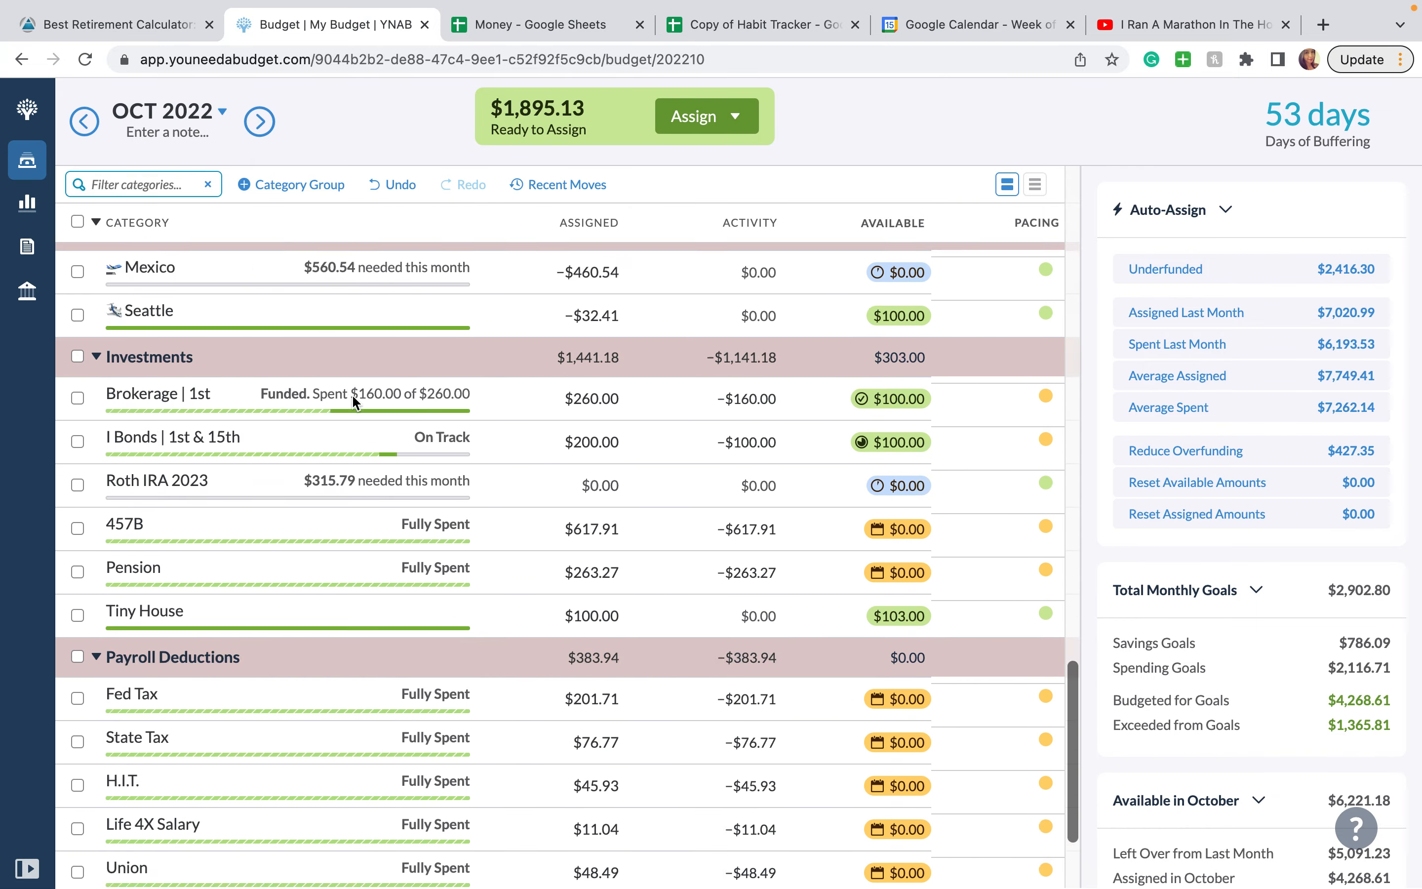
{"action": "left_click", "coordinate": [941, 203]}
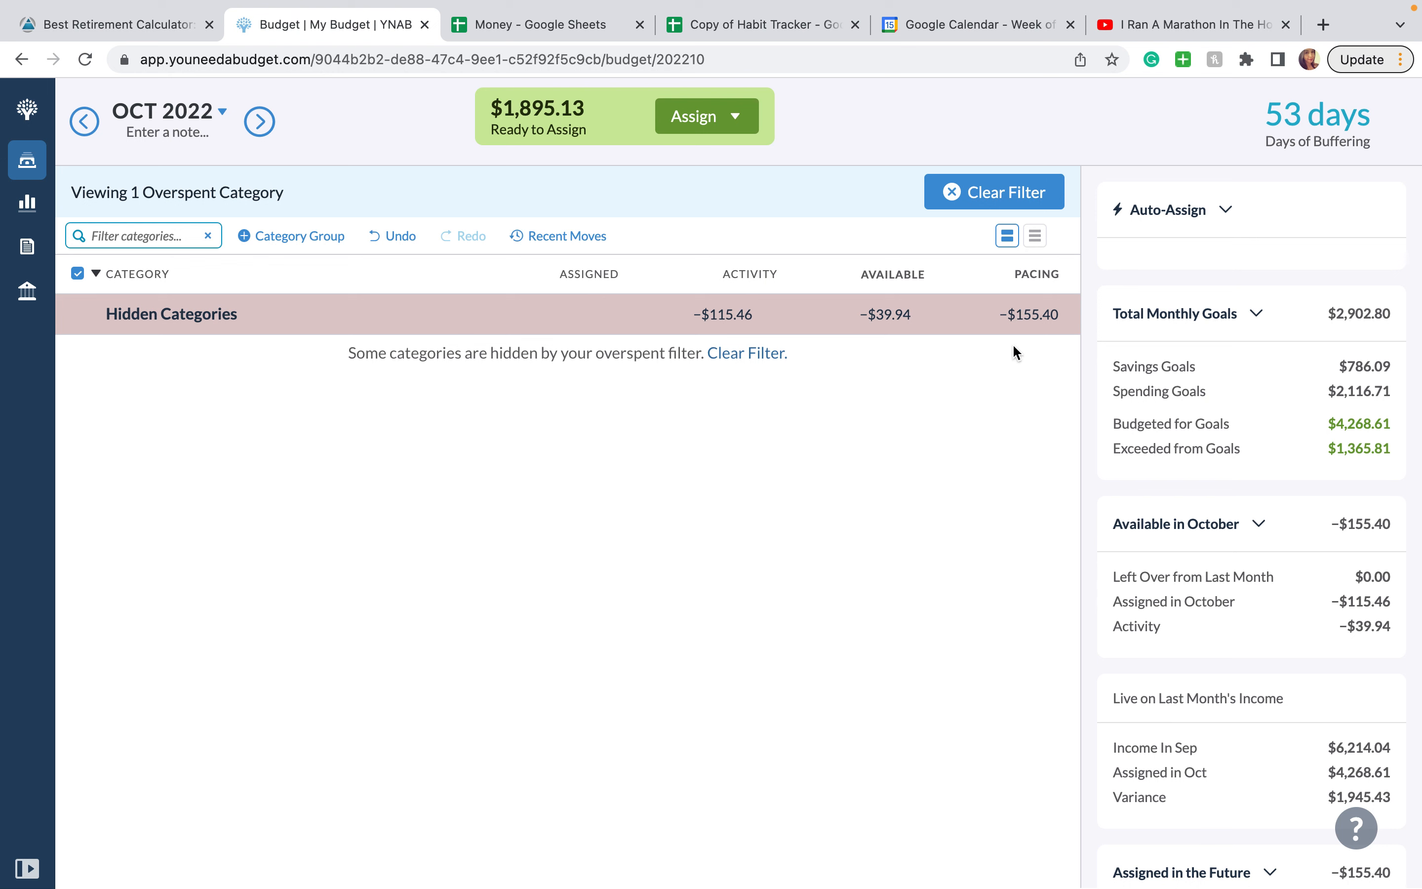
{"action": "left_click", "coordinate": [949, 196]}
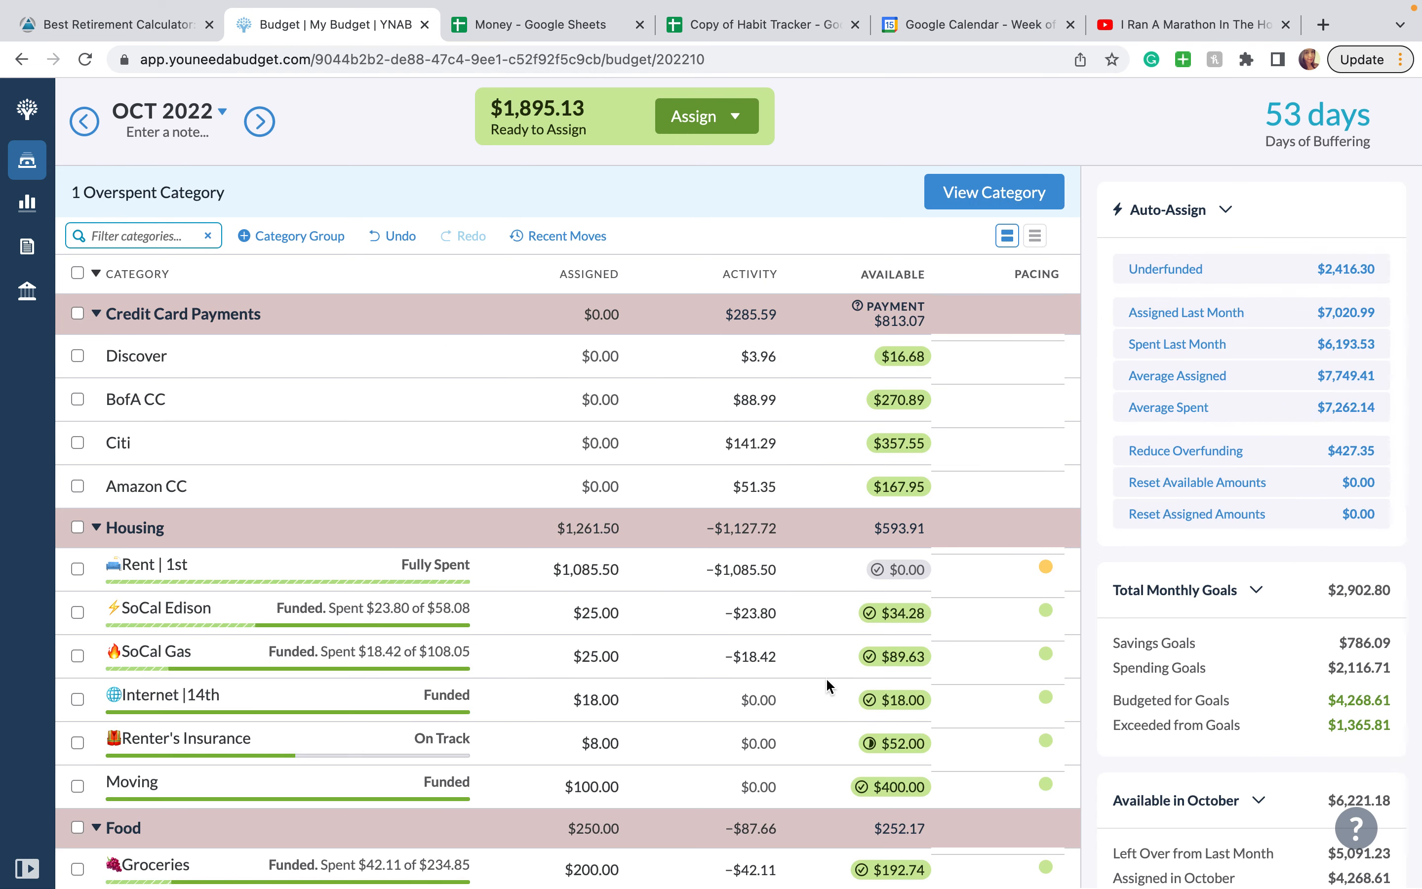
Add $55 to the amount assigned to the Phone | 14th category in the Spending group.
{"action": "scroll", "coordinate": [825, 676], "scroll_direction": "down", "scroll_amount": 5}
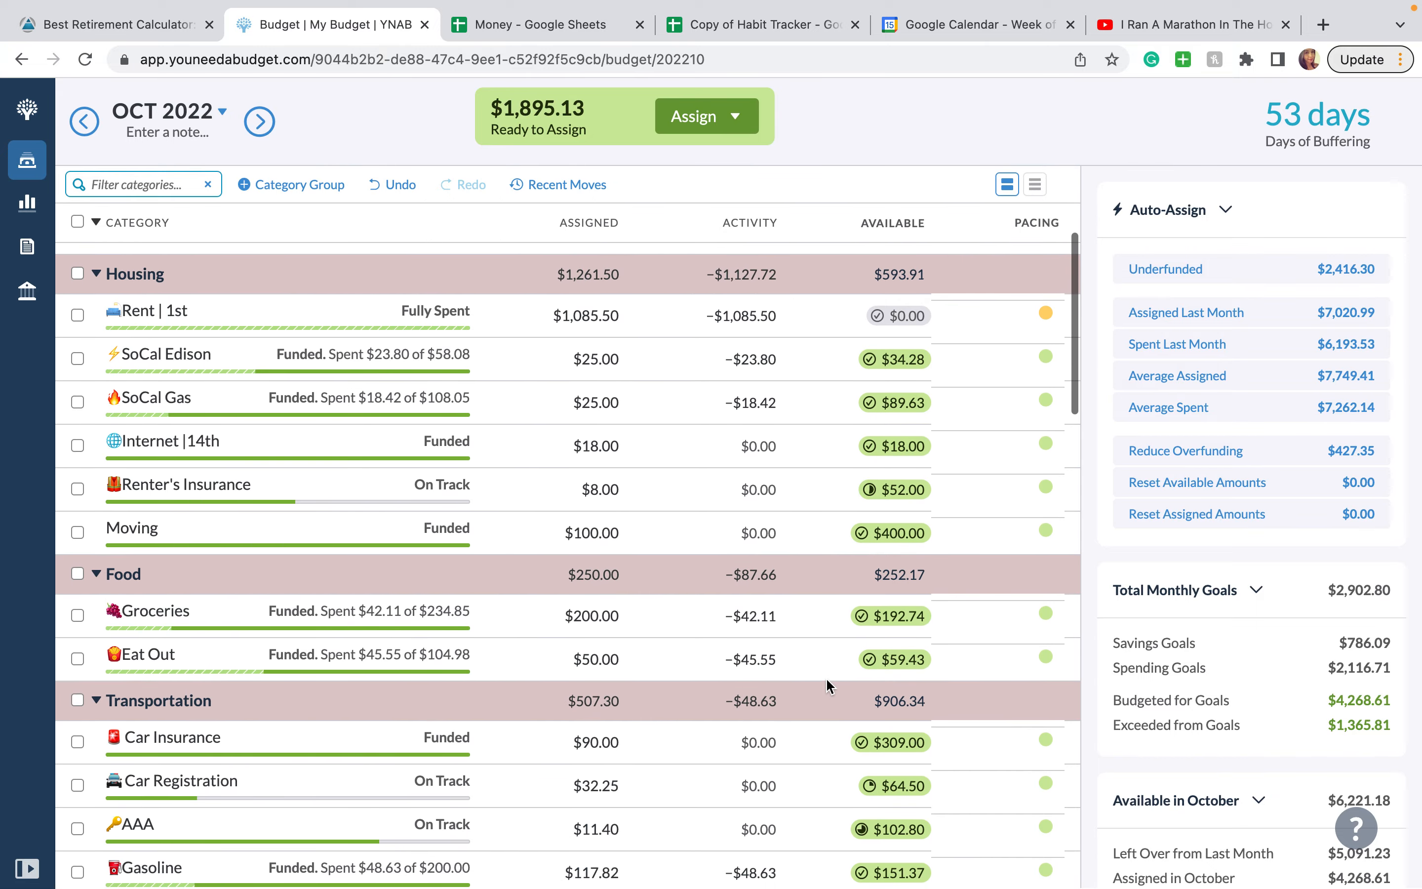
{"action": "scroll", "coordinate": [826, 679], "scroll_direction": "down", "scroll_amount": 6}
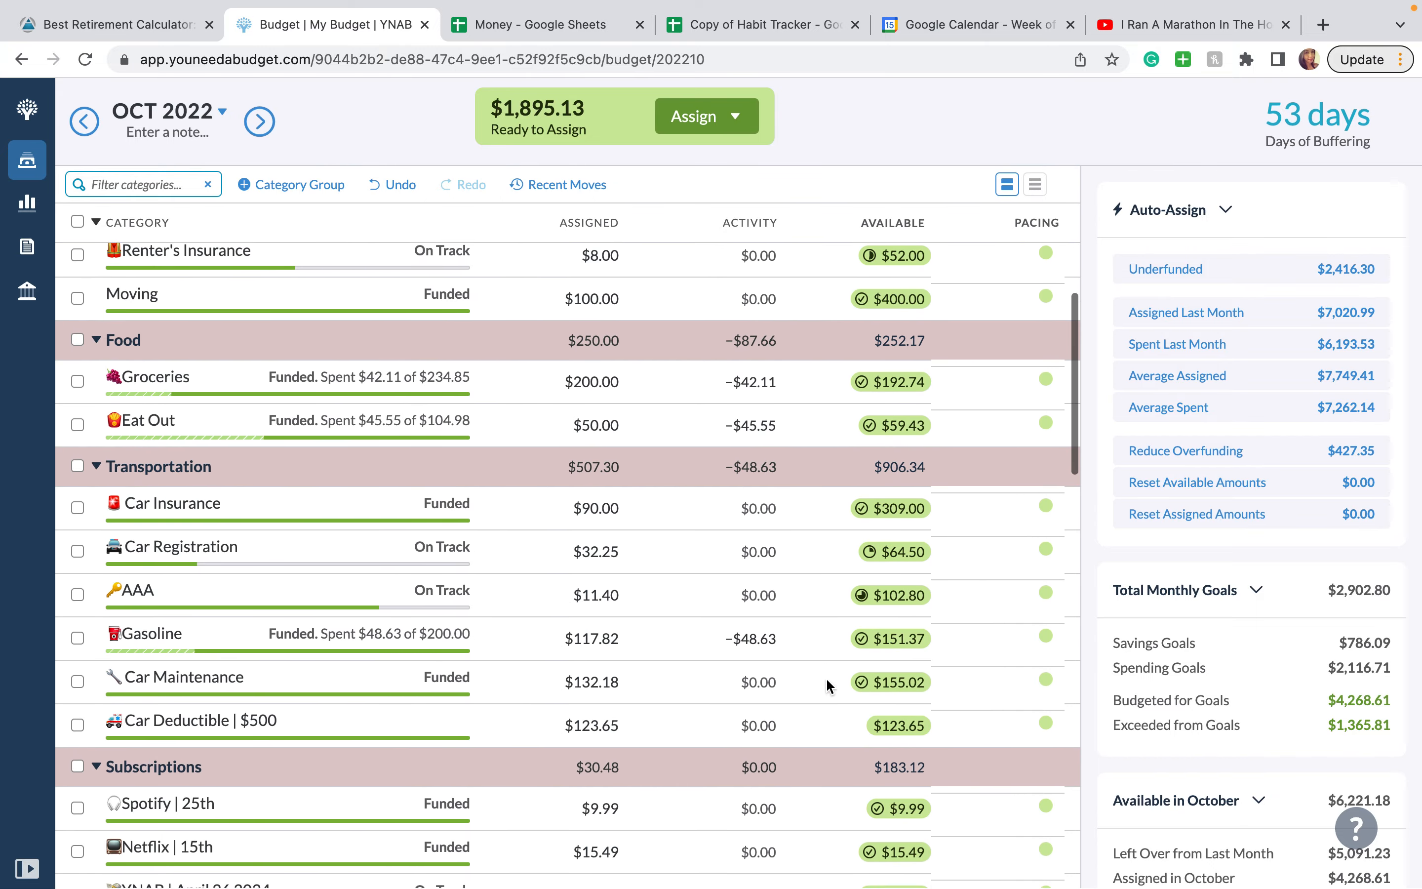
{"action": "scroll", "coordinate": [827, 685], "scroll_direction": "down", "scroll_amount": 9}
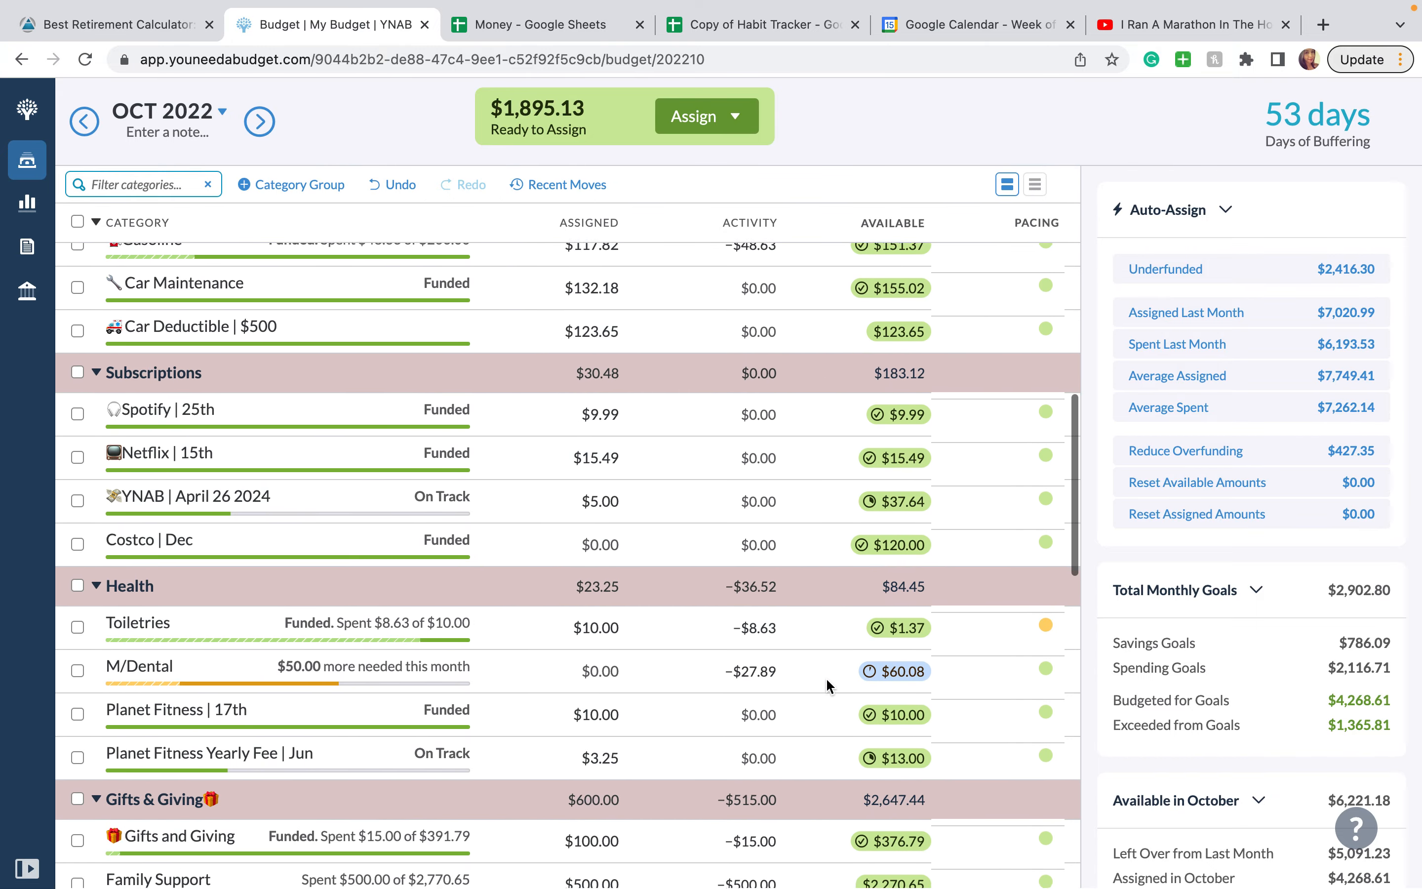
{"action": "scroll", "coordinate": [829, 683], "scroll_direction": "down", "scroll_amount": 4}
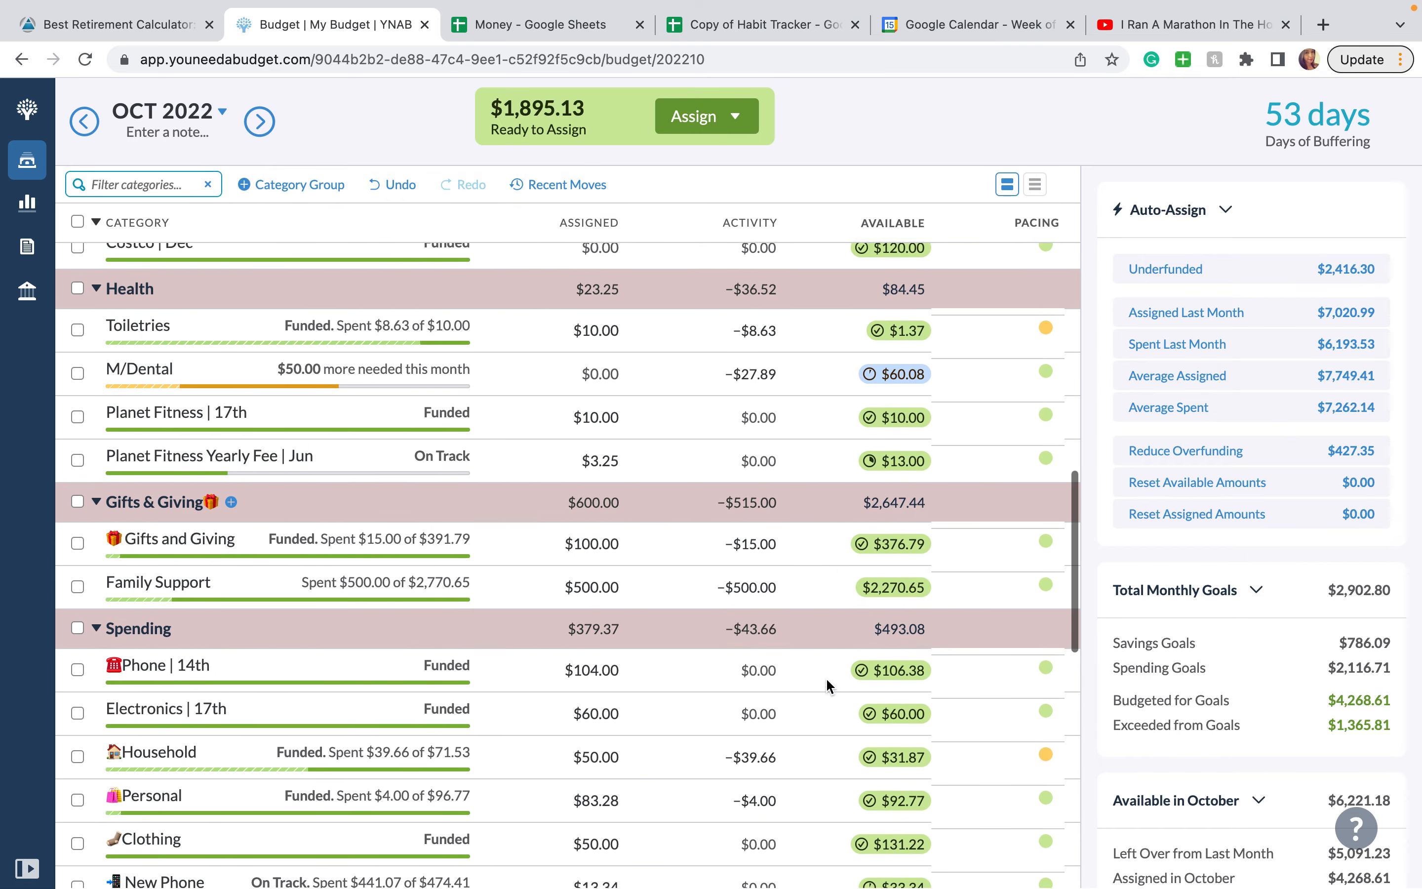
{"action": "left_click", "coordinate": [620, 660]}
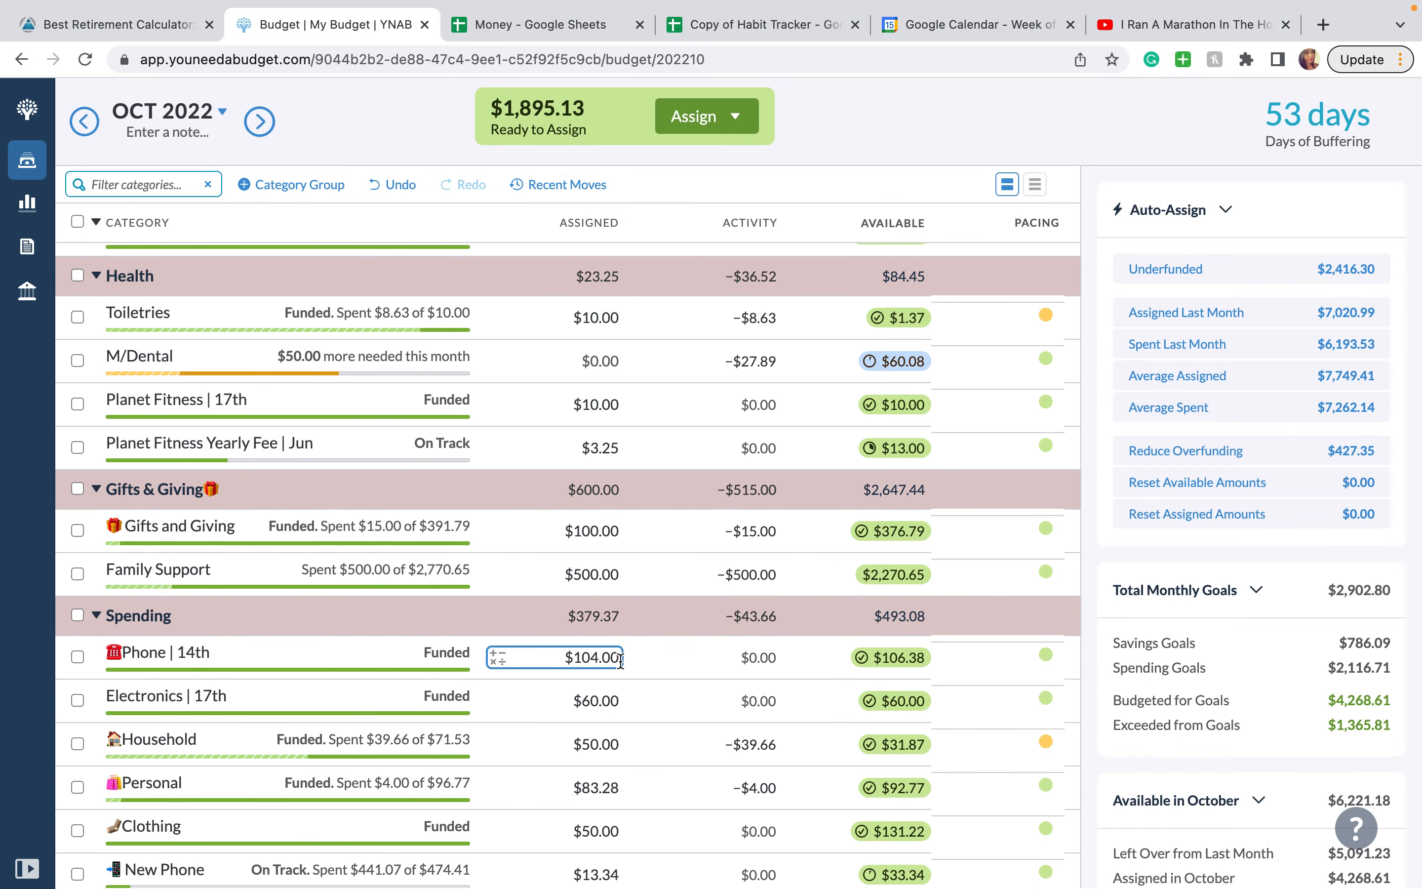
{"action": "left_click", "coordinate": [621, 661]}
{"action": "left_click", "coordinate": [621, 660]}
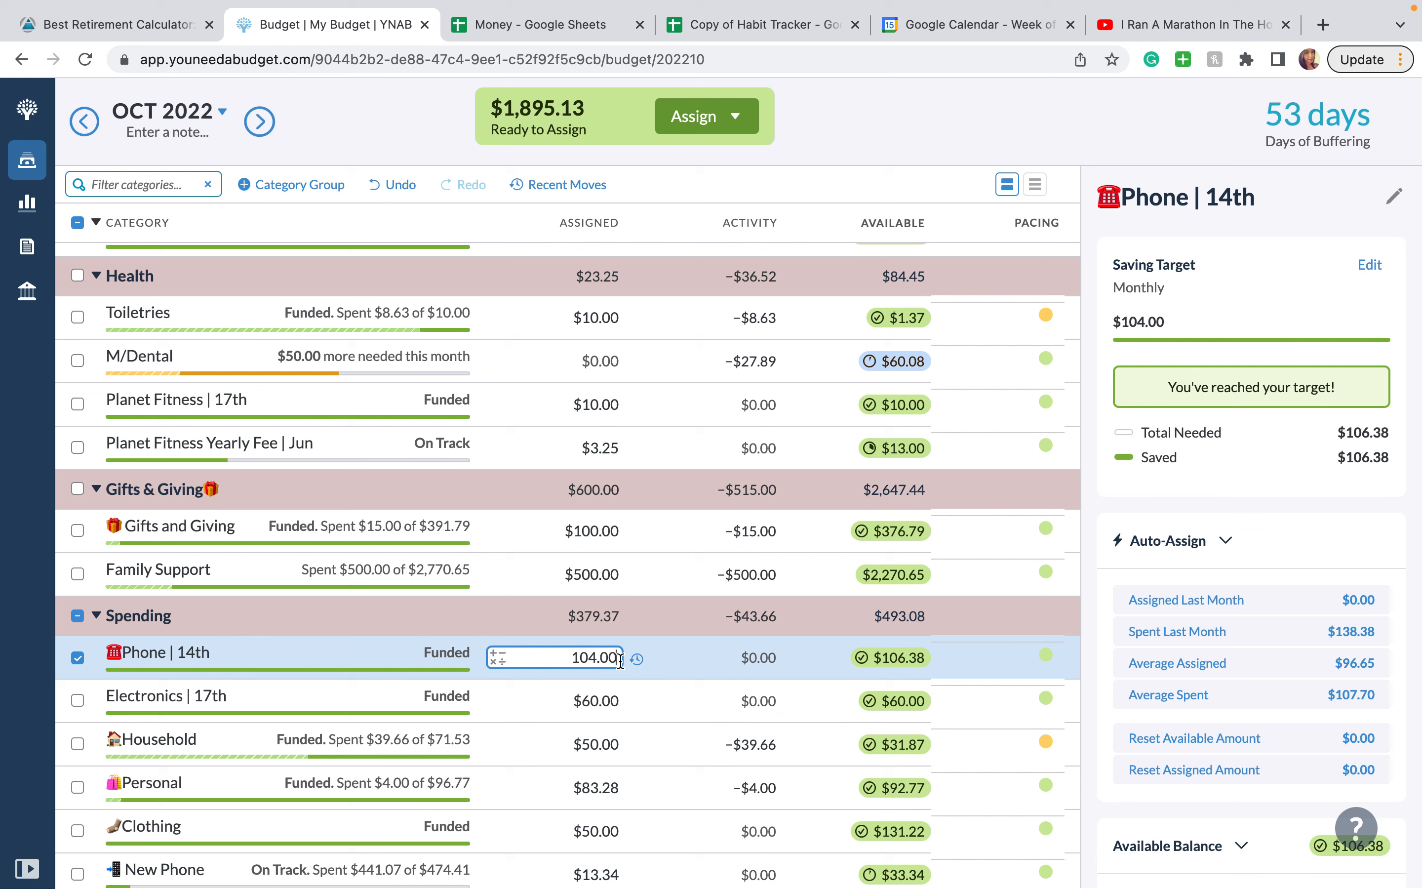
{"action": "type", "text": "+50"}
{"action": "key", "text": "BackSpace"}
{"action": "type", "text": "5"}
{"action": "key", "text": "Return"}
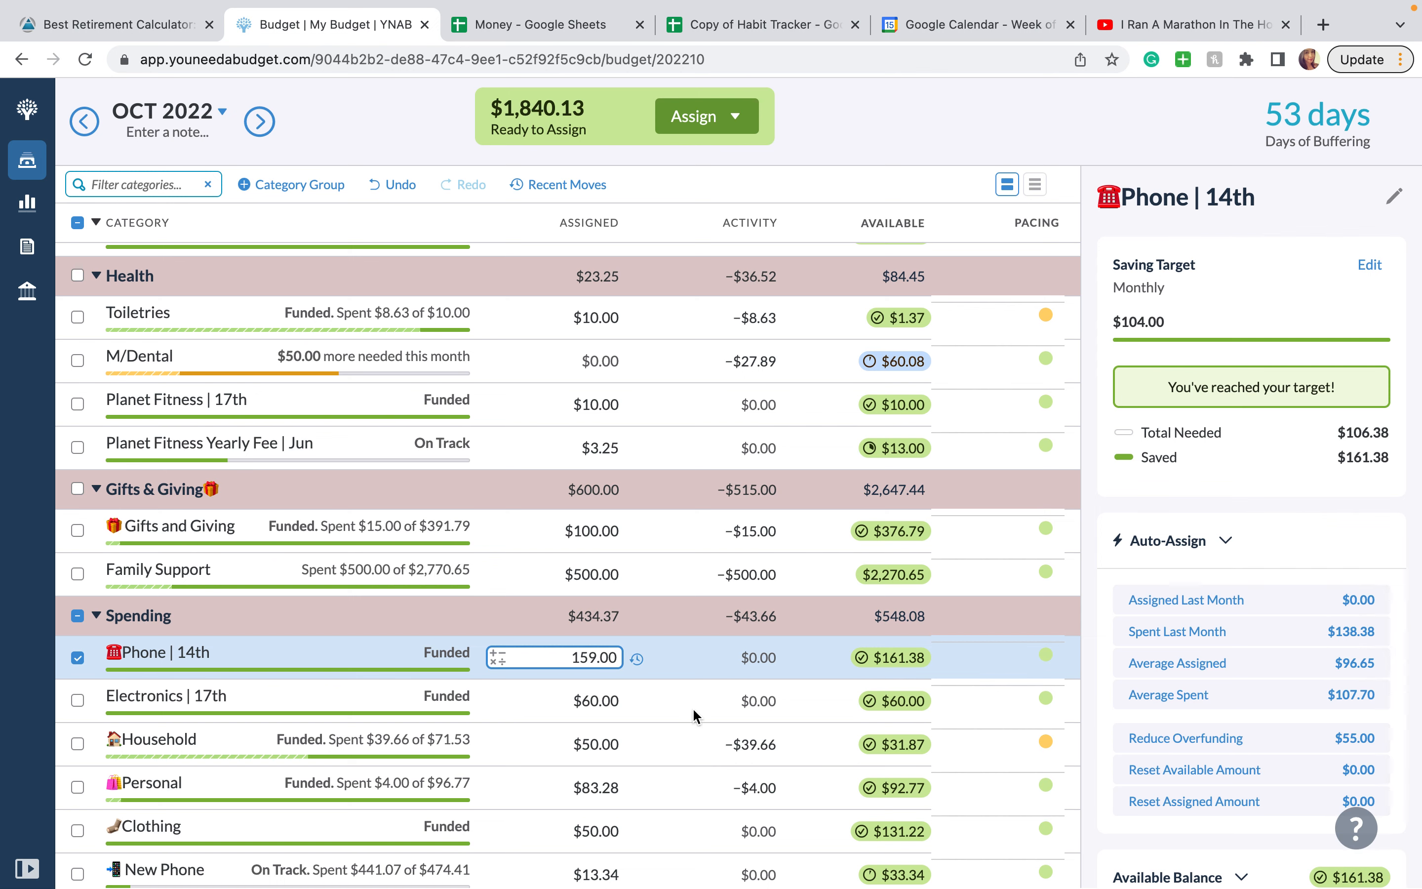
Deselect the Phone | 14th category and examine the funding of the remaining Spending and Travel categories.
{"action": "scroll", "coordinate": [695, 715], "scroll_direction": "down", "scroll_amount": 2}
{"action": "scroll", "coordinate": [693, 711], "scroll_direction": "down", "scroll_amount": 1}
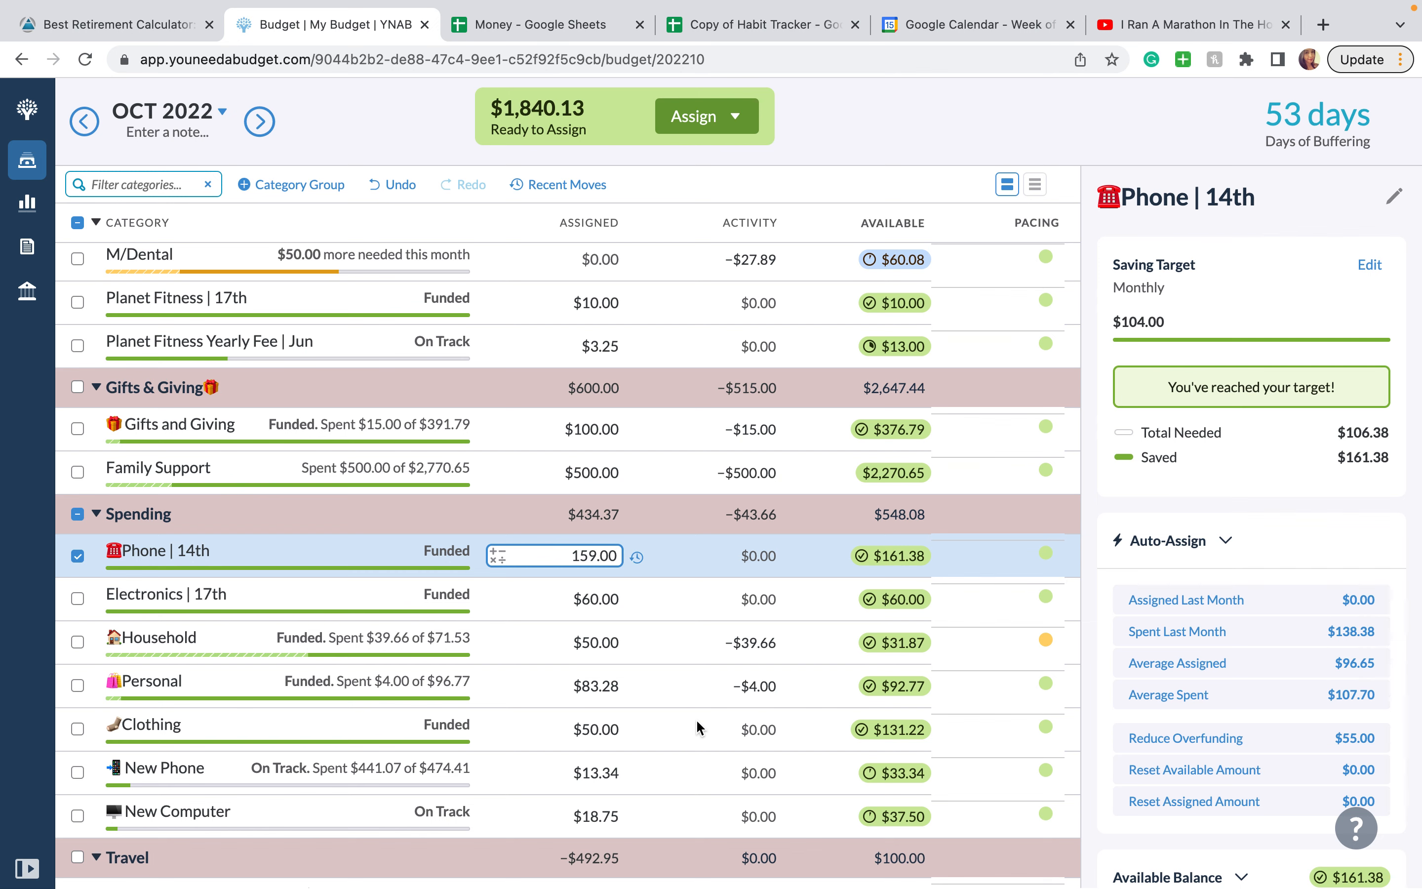
{"action": "scroll", "coordinate": [695, 719], "scroll_direction": "down", "scroll_amount": 2}
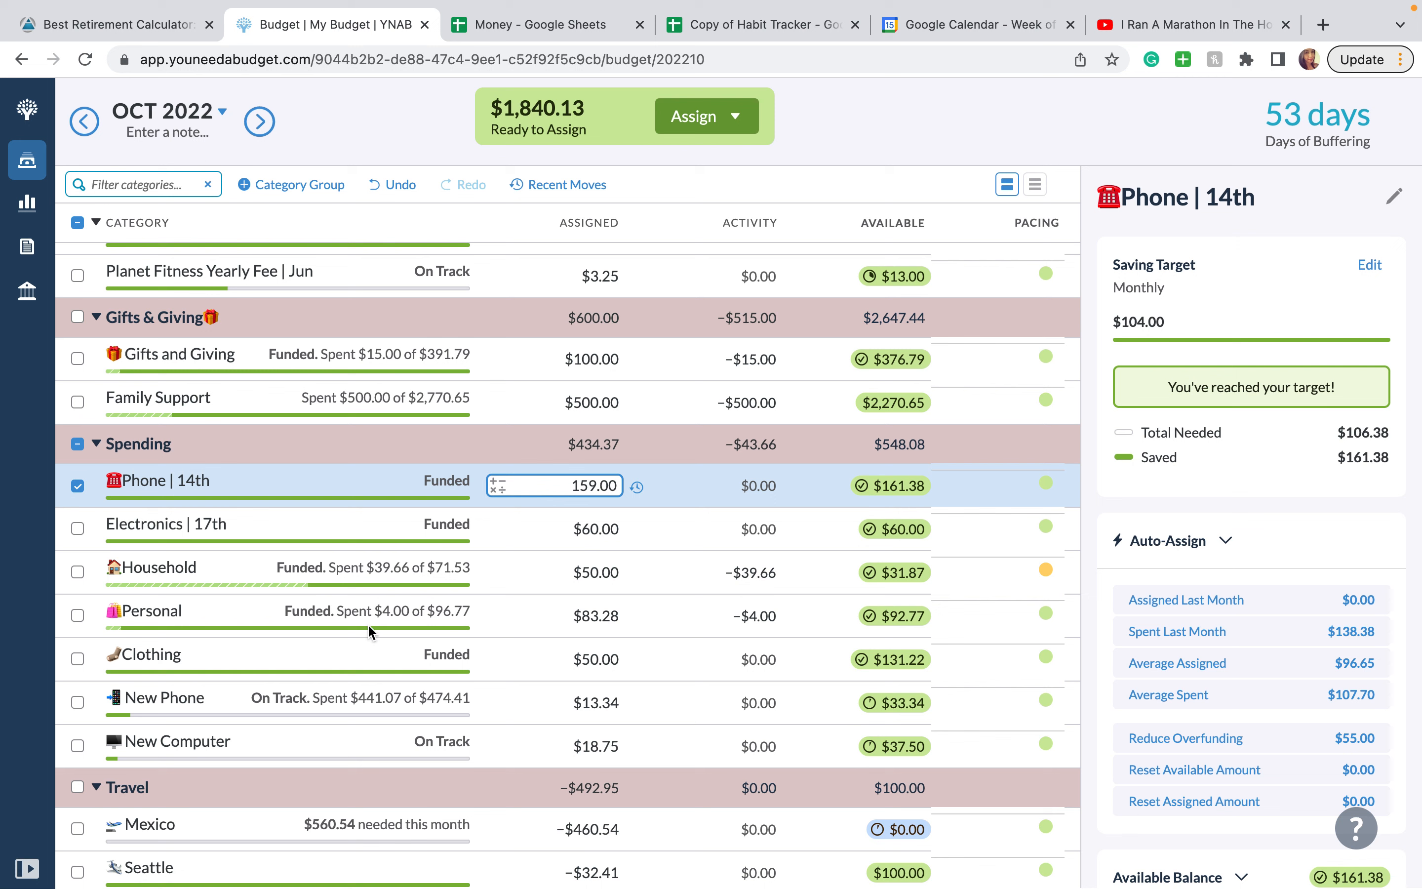
{"action": "left_click", "coordinate": [219, 561]}
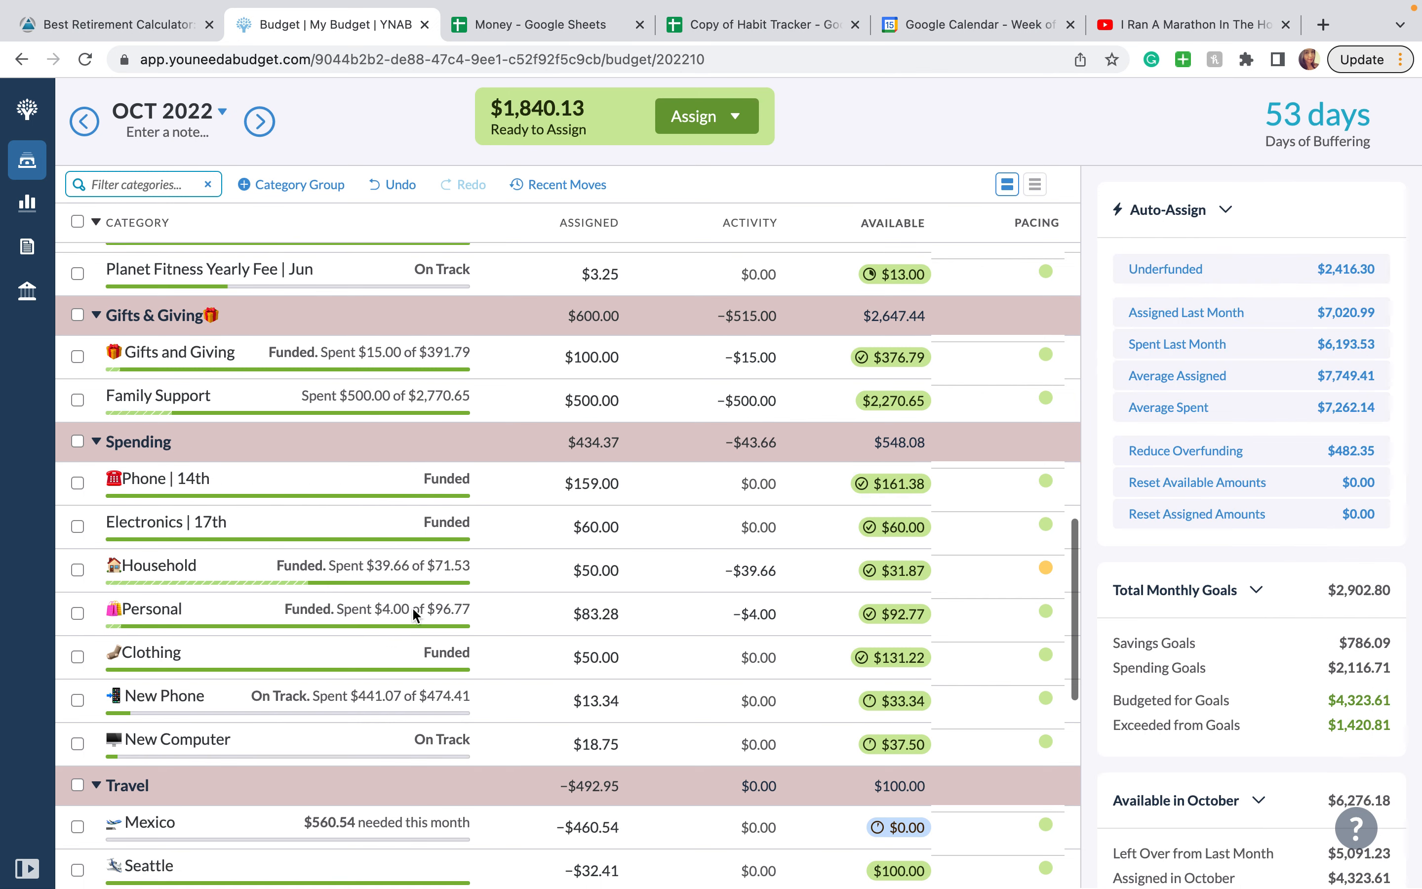
{"action": "scroll", "coordinate": [414, 610], "scroll_direction": "down", "scroll_amount": 2}
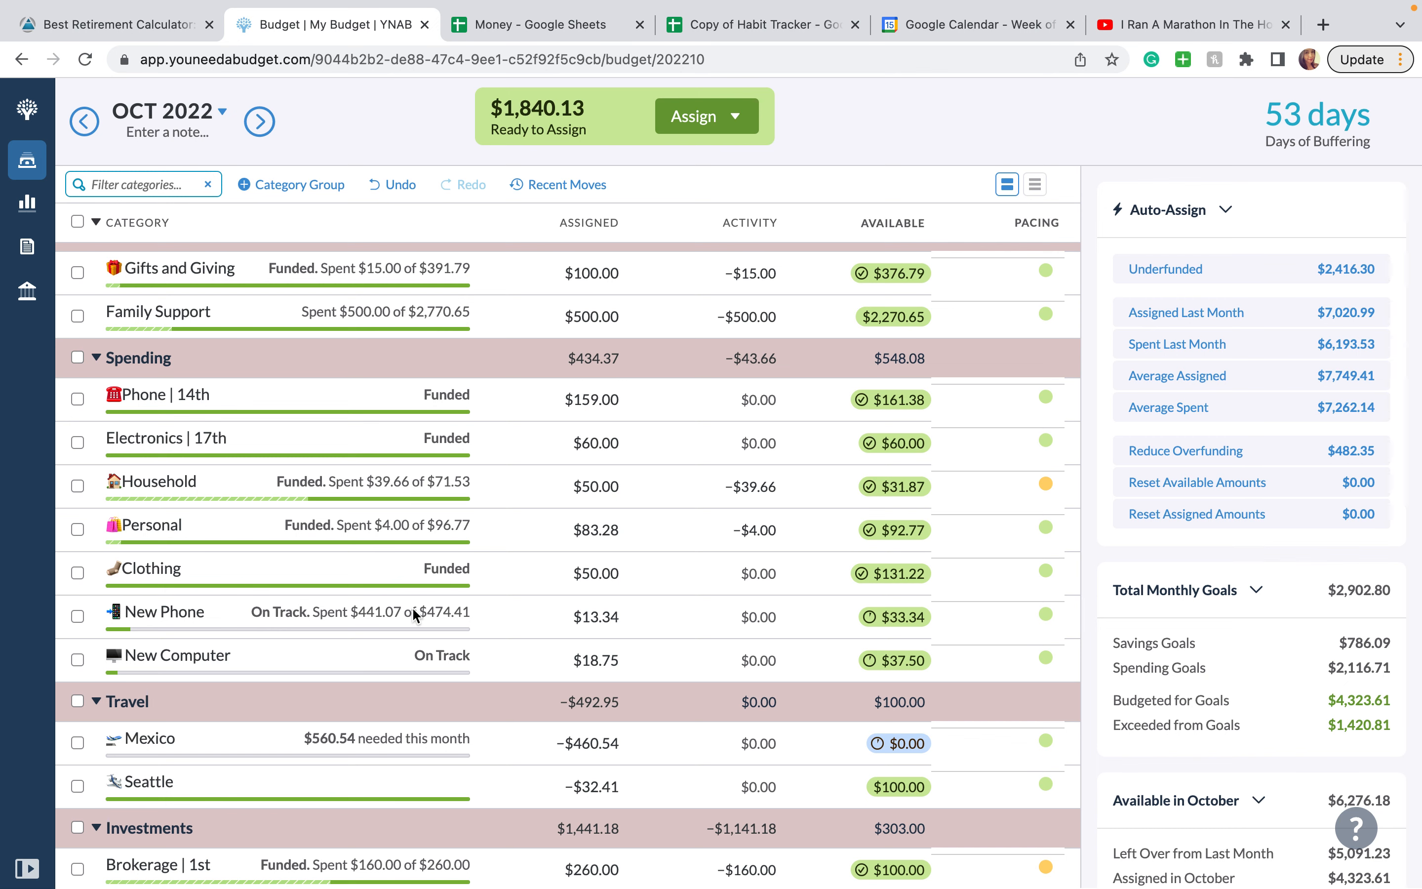
Assign $50 to the M/Dental category in the Health group for October 2022.
{"action": "left_click", "coordinate": [527, 599]}
{"action": "scroll", "coordinate": [526, 599], "scroll_direction": "down", "scroll_amount": 1}
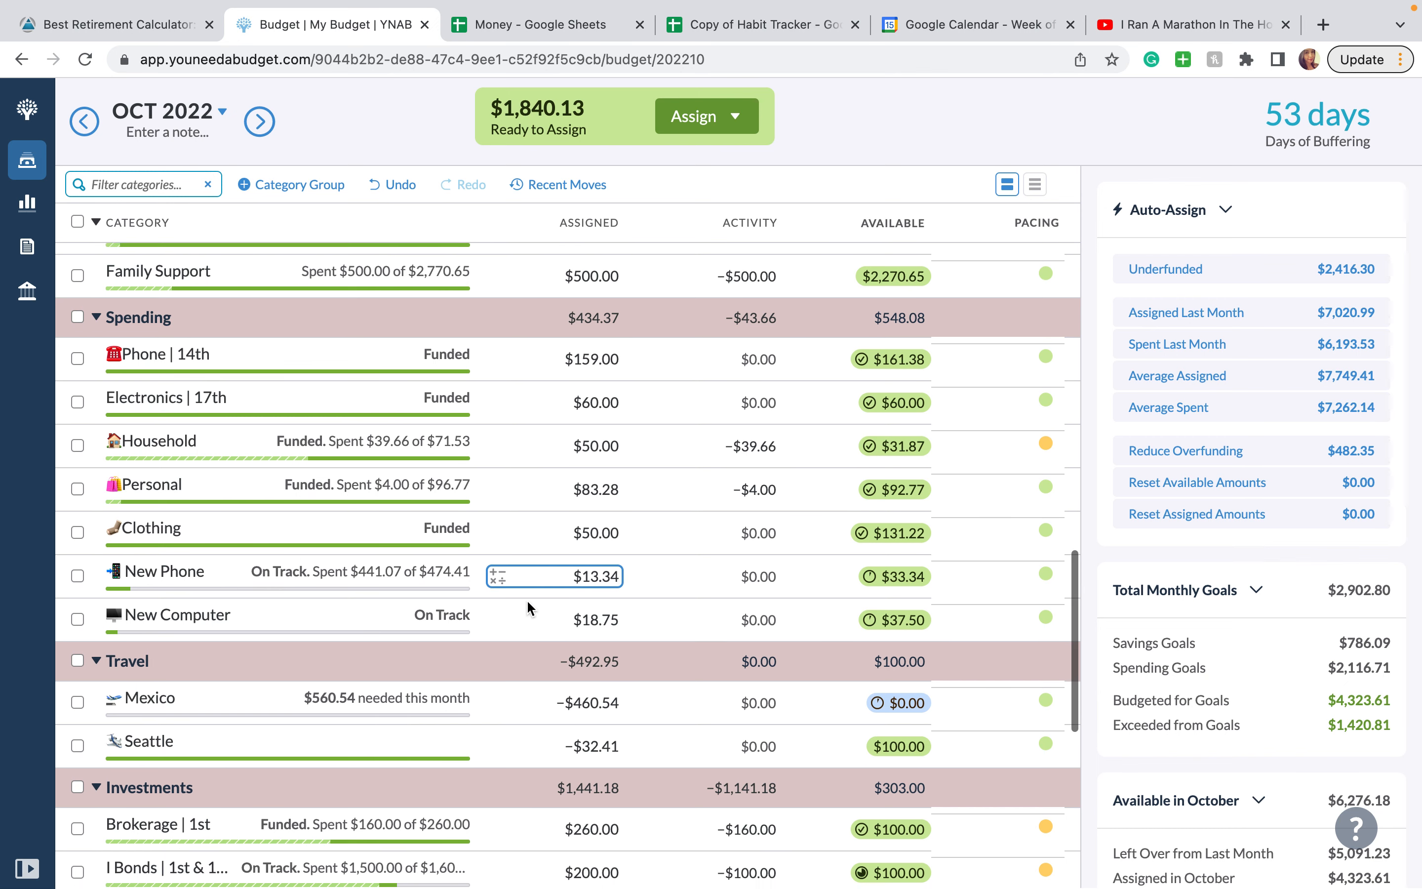
{"action": "scroll", "coordinate": [526, 599], "scroll_direction": "up", "scroll_amount": 8}
{"action": "key", "text": "Up"}
{"action": "key", "text": "Up"}
{"action": "key", "text": "Up"}
{"action": "scroll", "coordinate": [528, 600], "scroll_direction": "up", "scroll_amount": 2}
{"action": "key", "text": "Up"}
{"action": "key", "text": "Up"}
{"action": "key", "text": "Up"}
{"action": "key", "text": "Up"}
{"action": "key", "text": "Up"}
{"action": "key", "text": "Up"}
{"action": "left_click", "coordinate": [594, 494]}
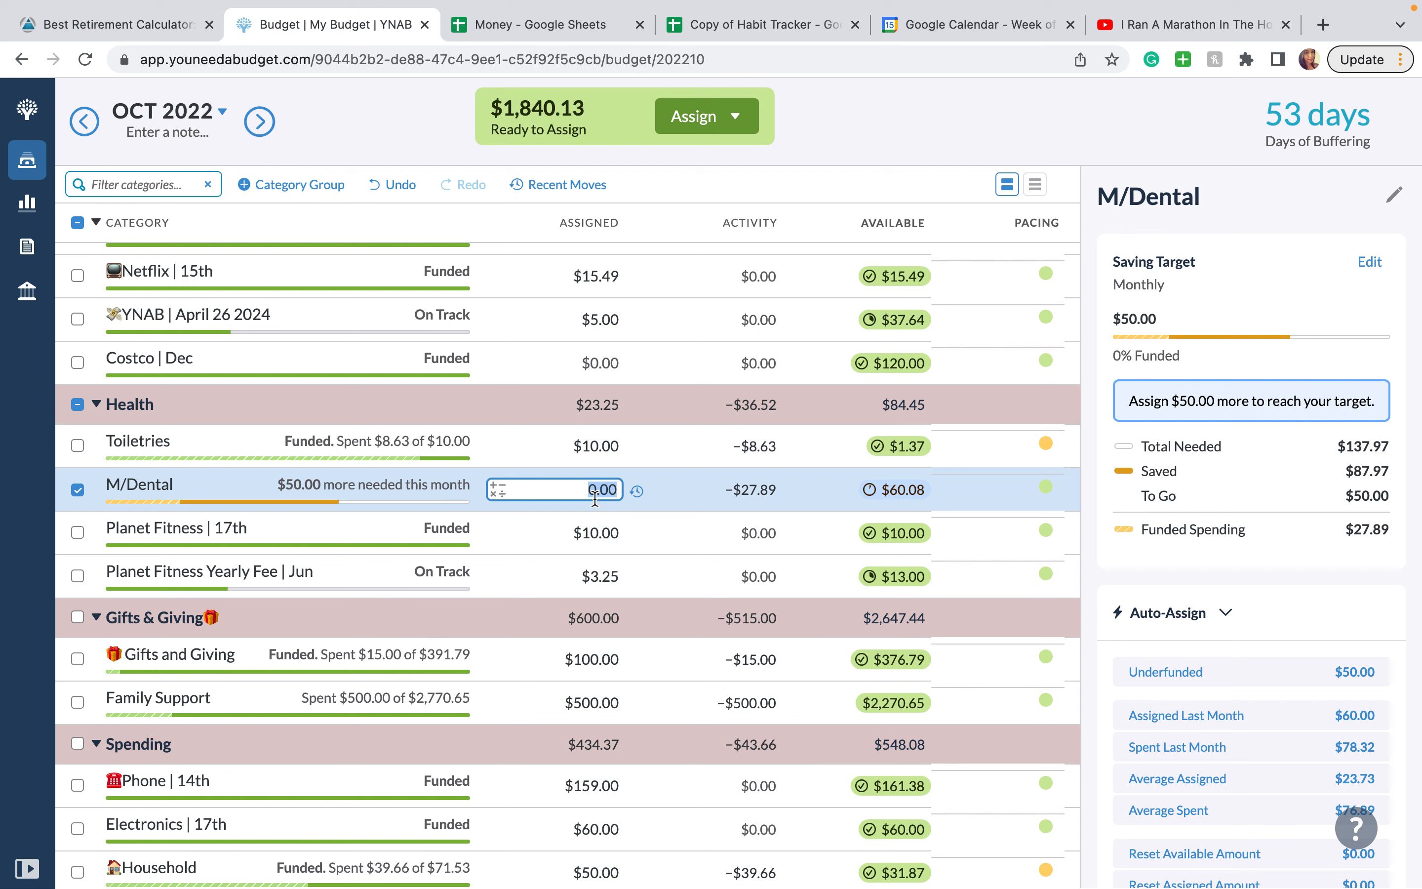
{"action": "type", "text": "50"}
{"action": "key", "text": "Return"}
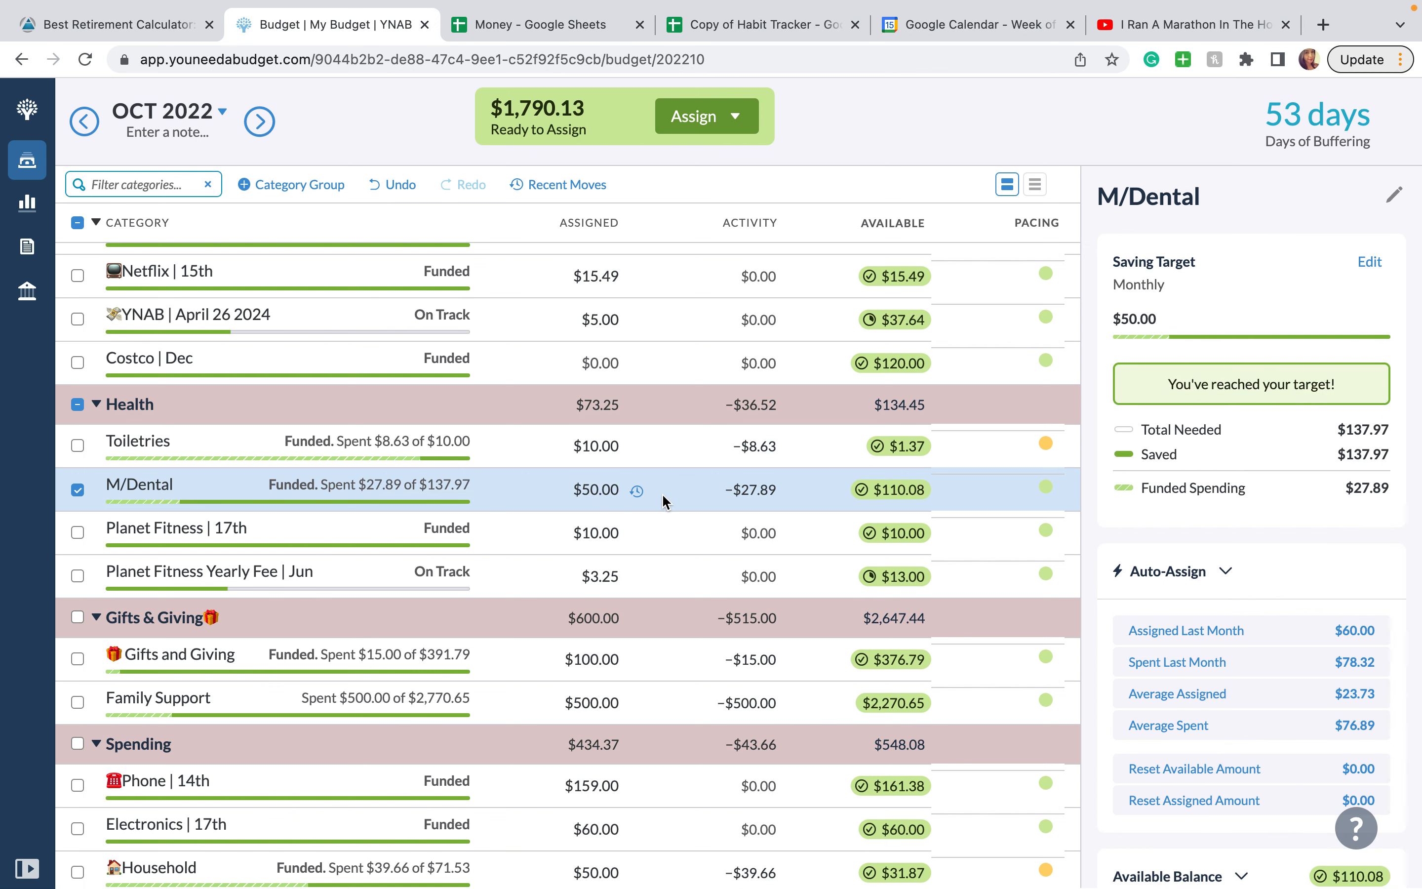
Review the funding of all October category groups, and collapse the Payroll Deductions group.
{"action": "scroll", "coordinate": [665, 500], "scroll_direction": "up", "scroll_amount": 5}
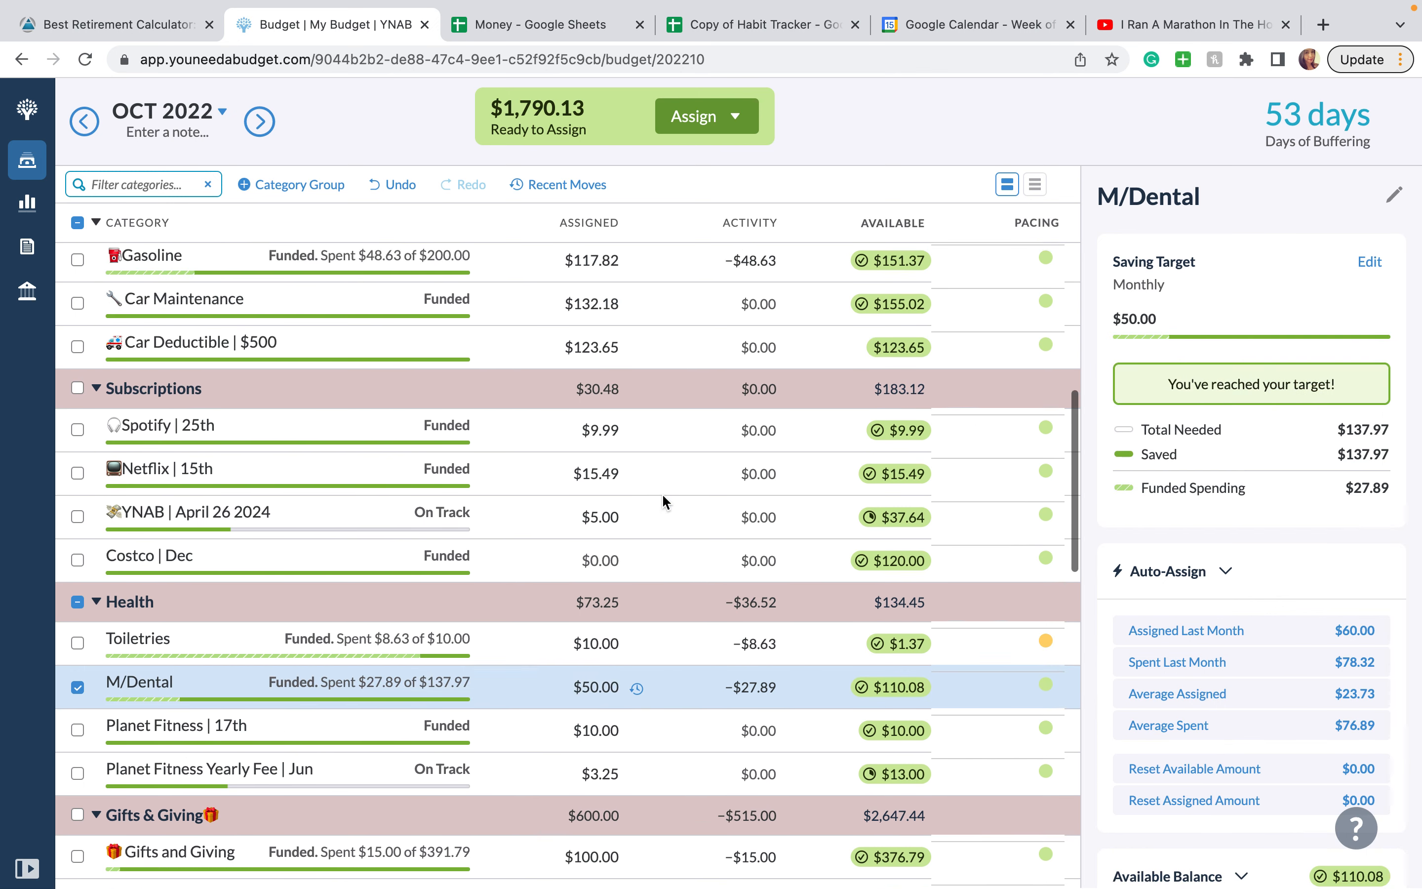
{"action": "scroll", "coordinate": [664, 501], "scroll_direction": "up", "scroll_amount": 15}
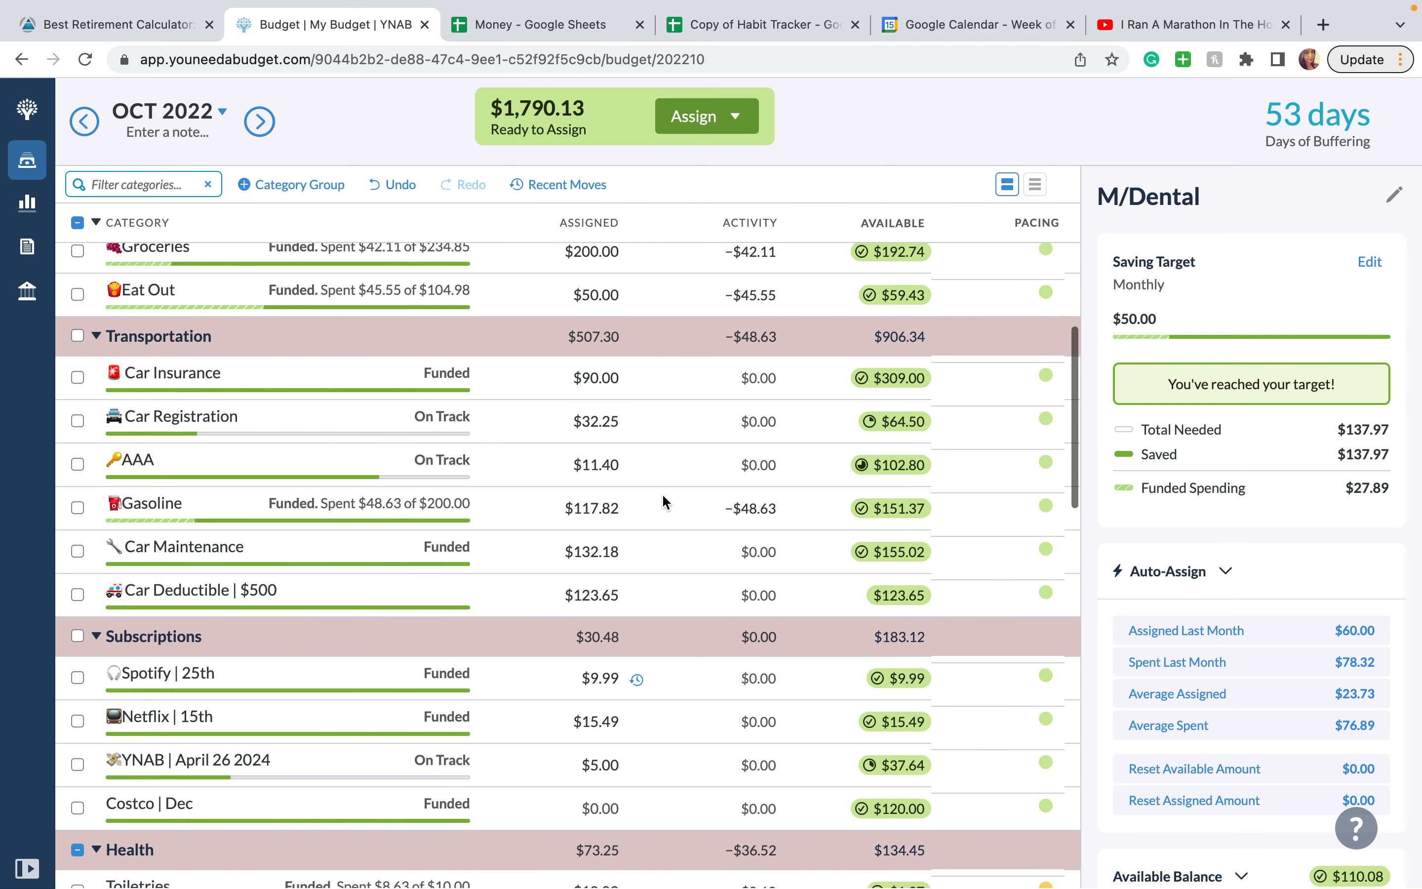
{"action": "scroll", "coordinate": [663, 500], "scroll_direction": "down", "scroll_amount": 13}
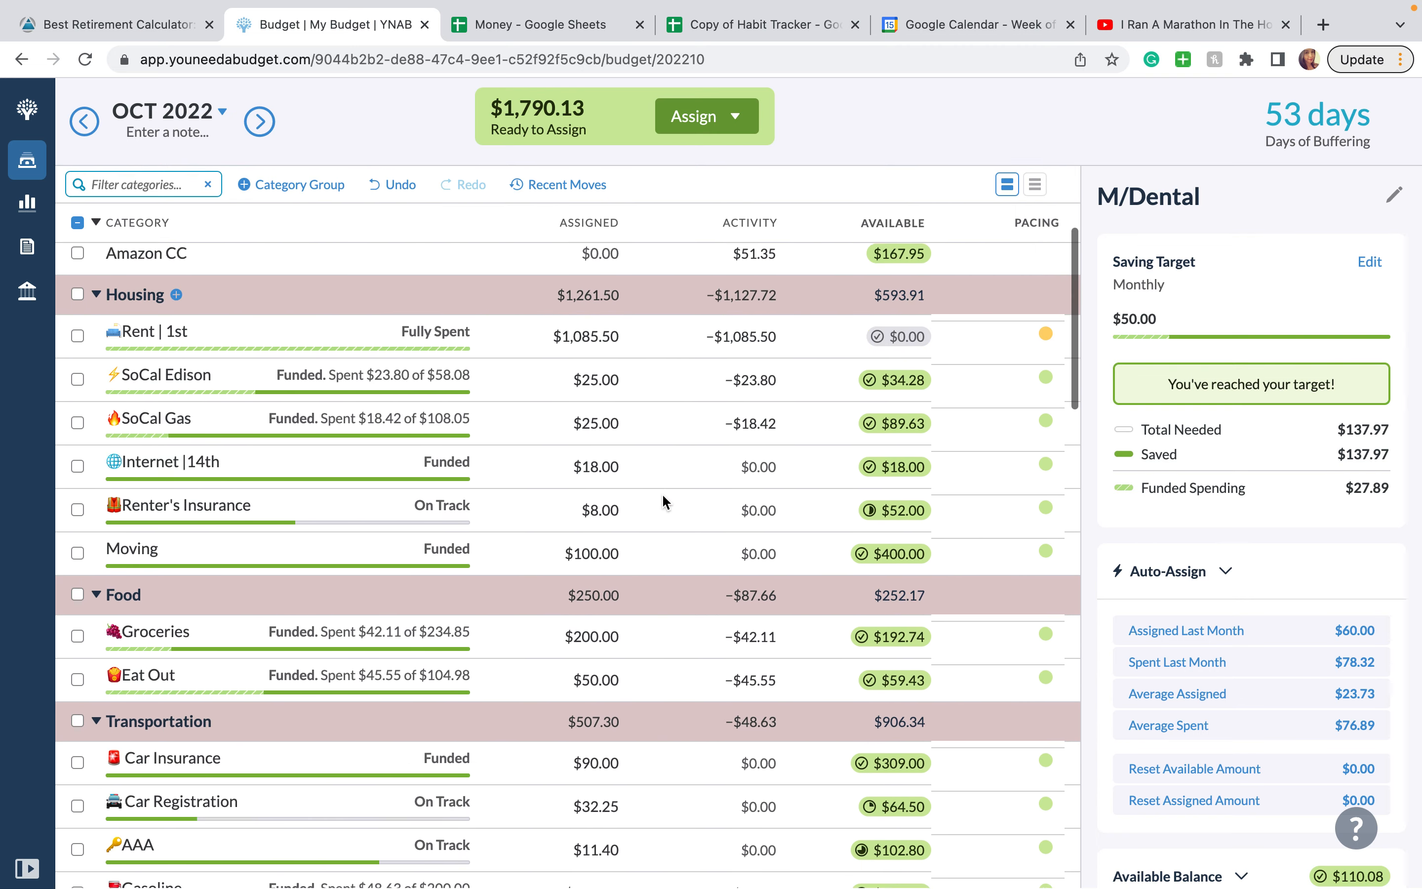
{"action": "scroll", "coordinate": [664, 500], "scroll_direction": "down", "scroll_amount": 15}
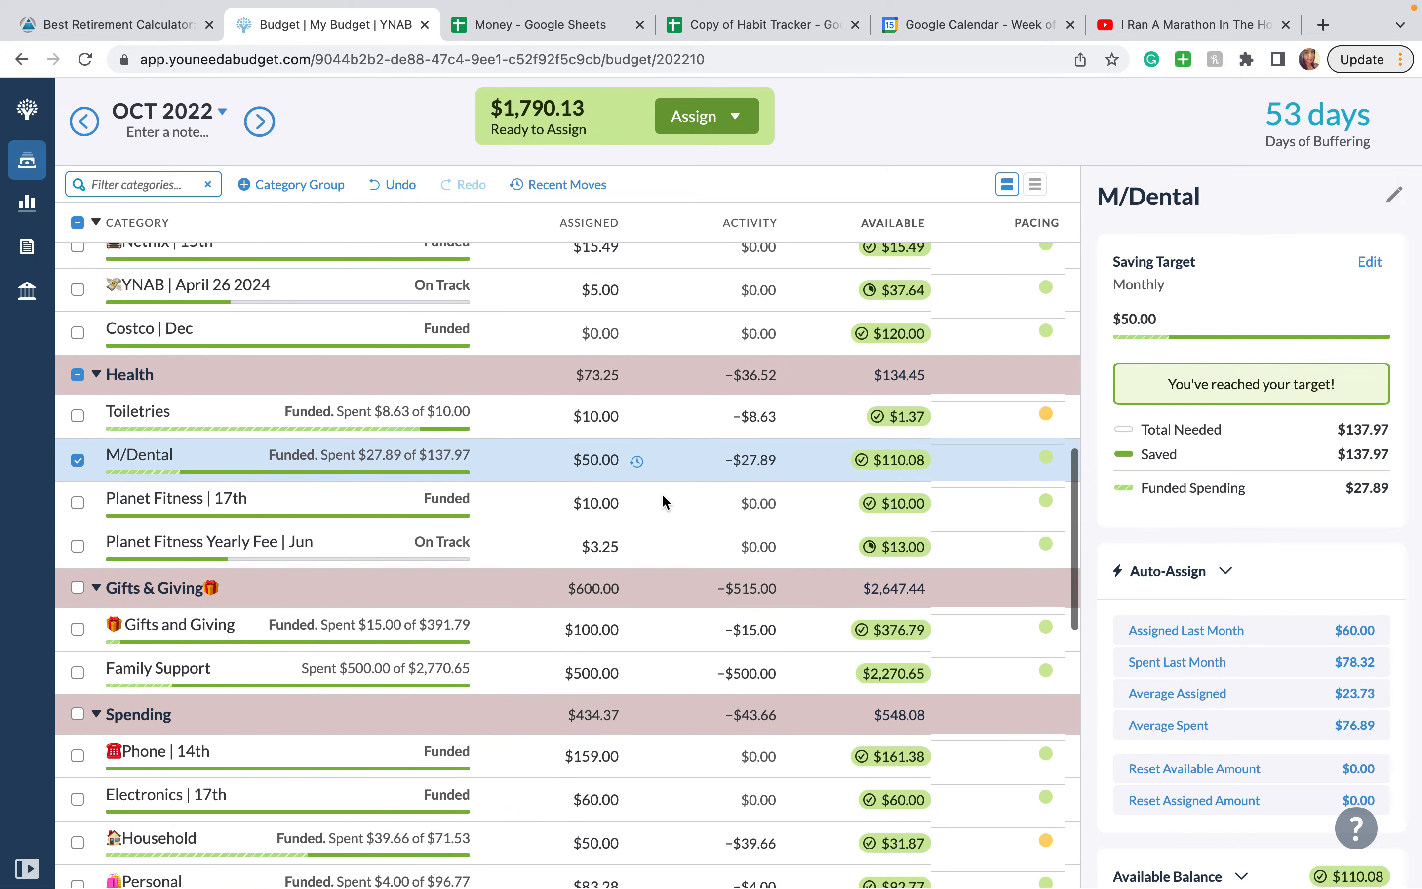
{"action": "scroll", "coordinate": [664, 500], "scroll_direction": "down", "scroll_amount": 10}
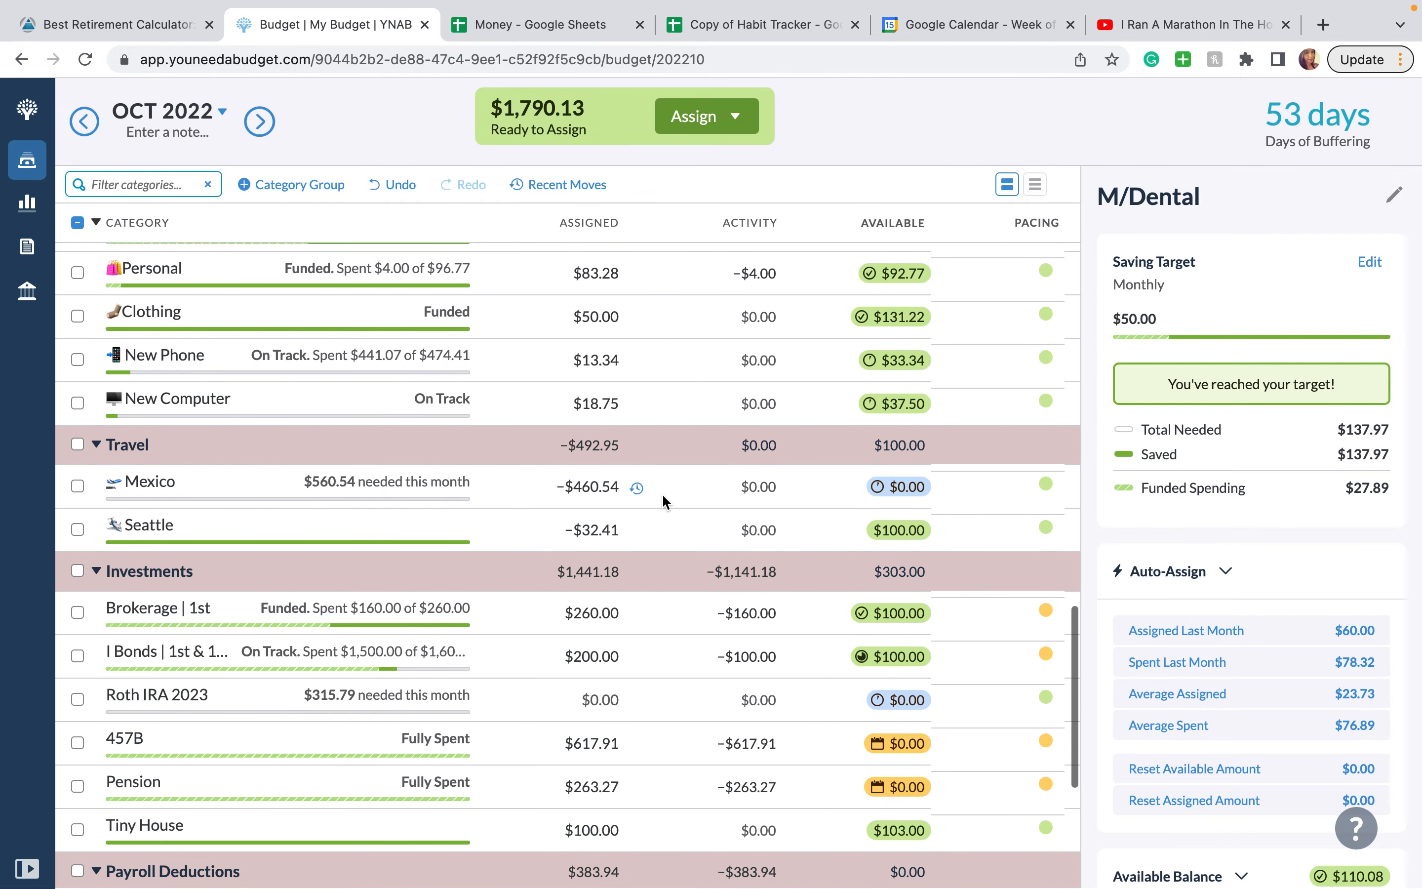
{"action": "scroll", "coordinate": [663, 501], "scroll_direction": "up", "scroll_amount": 3}
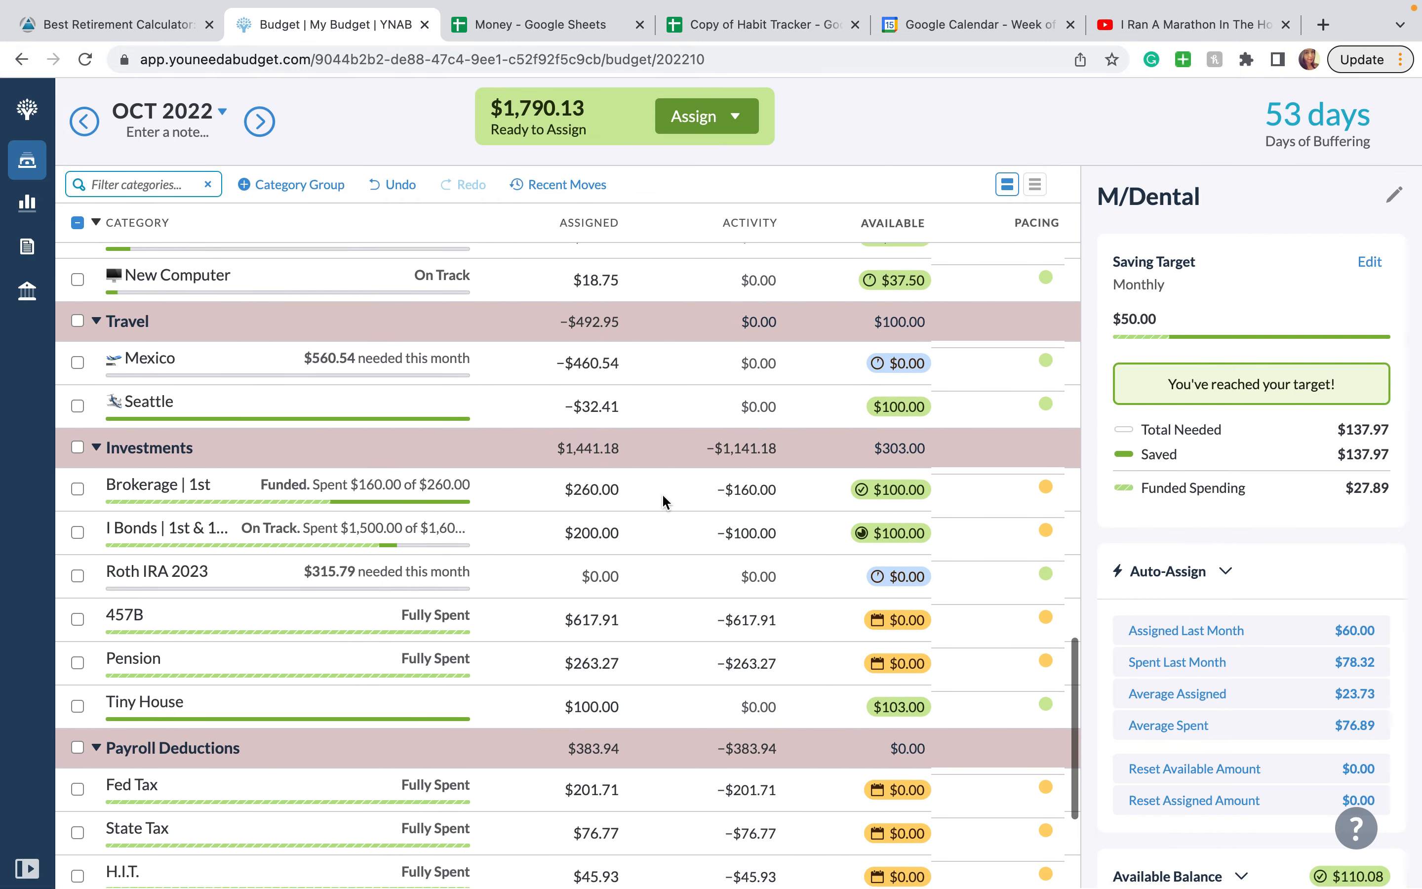
{"action": "scroll", "coordinate": [664, 500], "scroll_direction": "down", "scroll_amount": 2}
{"action": "scroll", "coordinate": [663, 500], "scroll_direction": "down", "scroll_amount": 5}
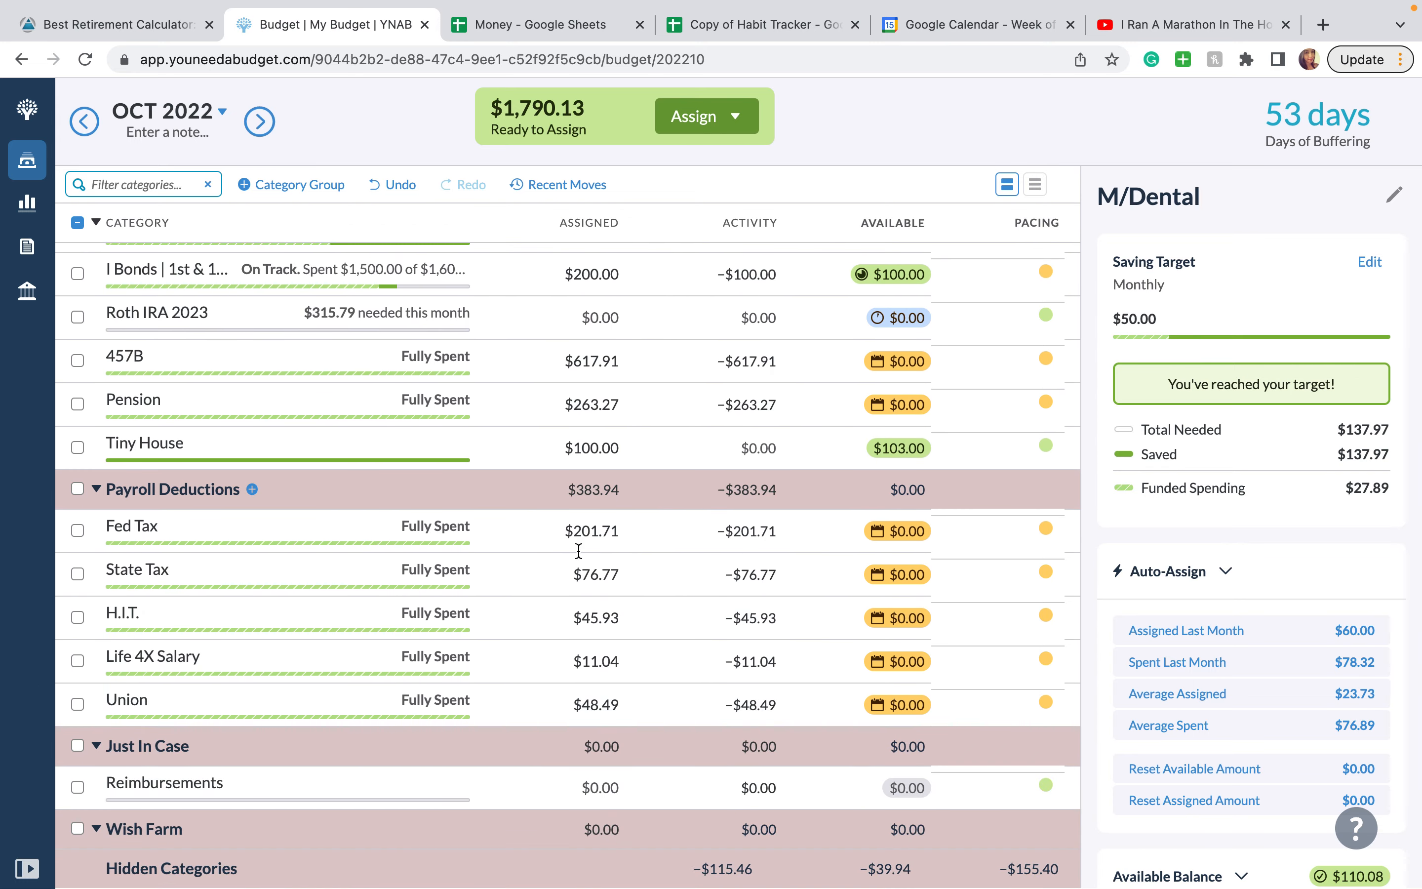
{"action": "left_click", "coordinate": [96, 488]}
{"action": "scroll", "coordinate": [223, 475], "scroll_direction": "up", "scroll_amount": 15}
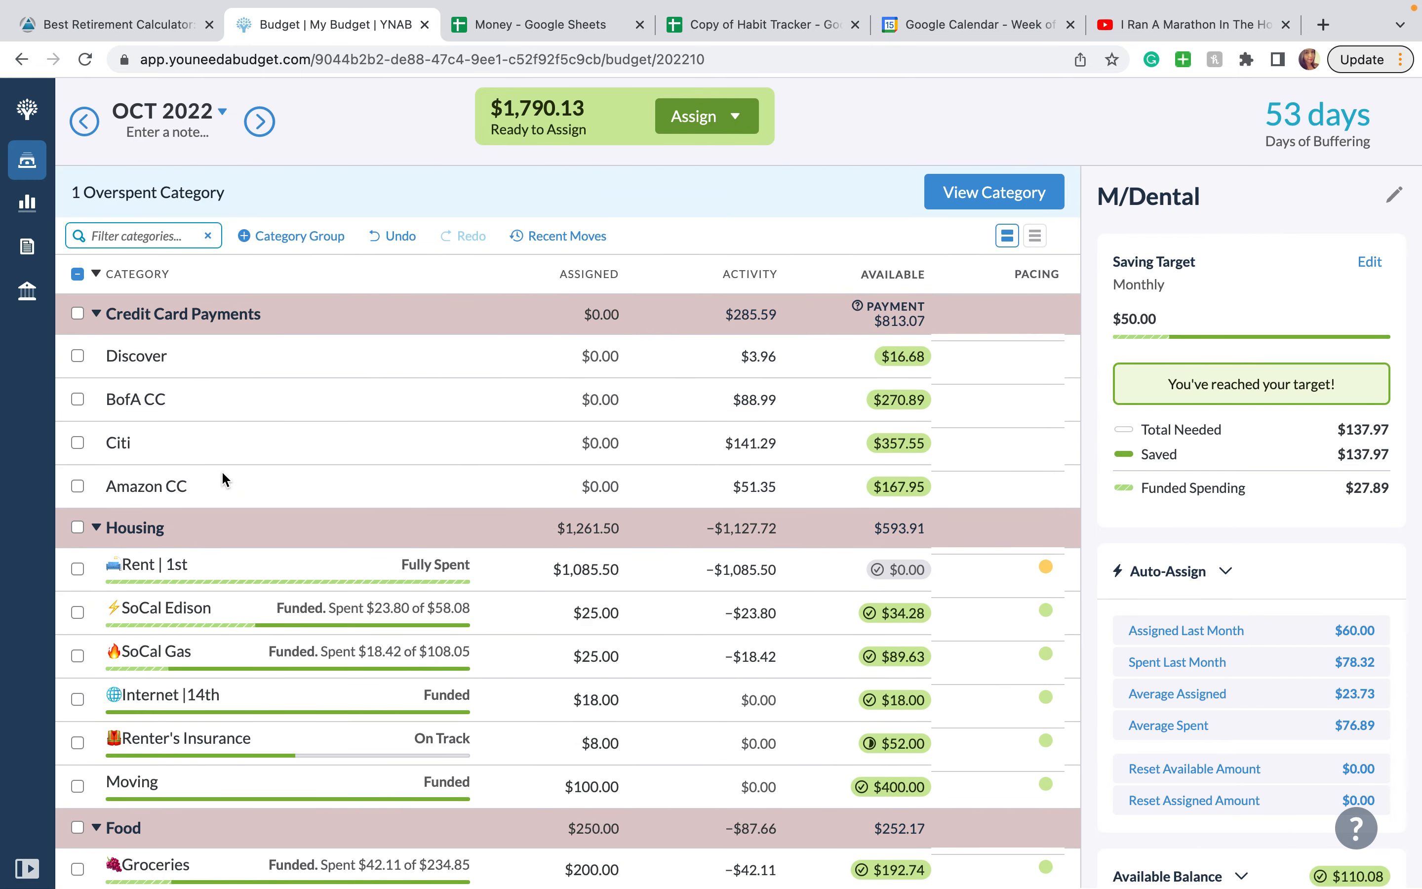
Switch the budget to November 2022 and assign half of 1085.5 to the Rent | 1st category.
{"action": "left_click", "coordinate": [270, 129]}
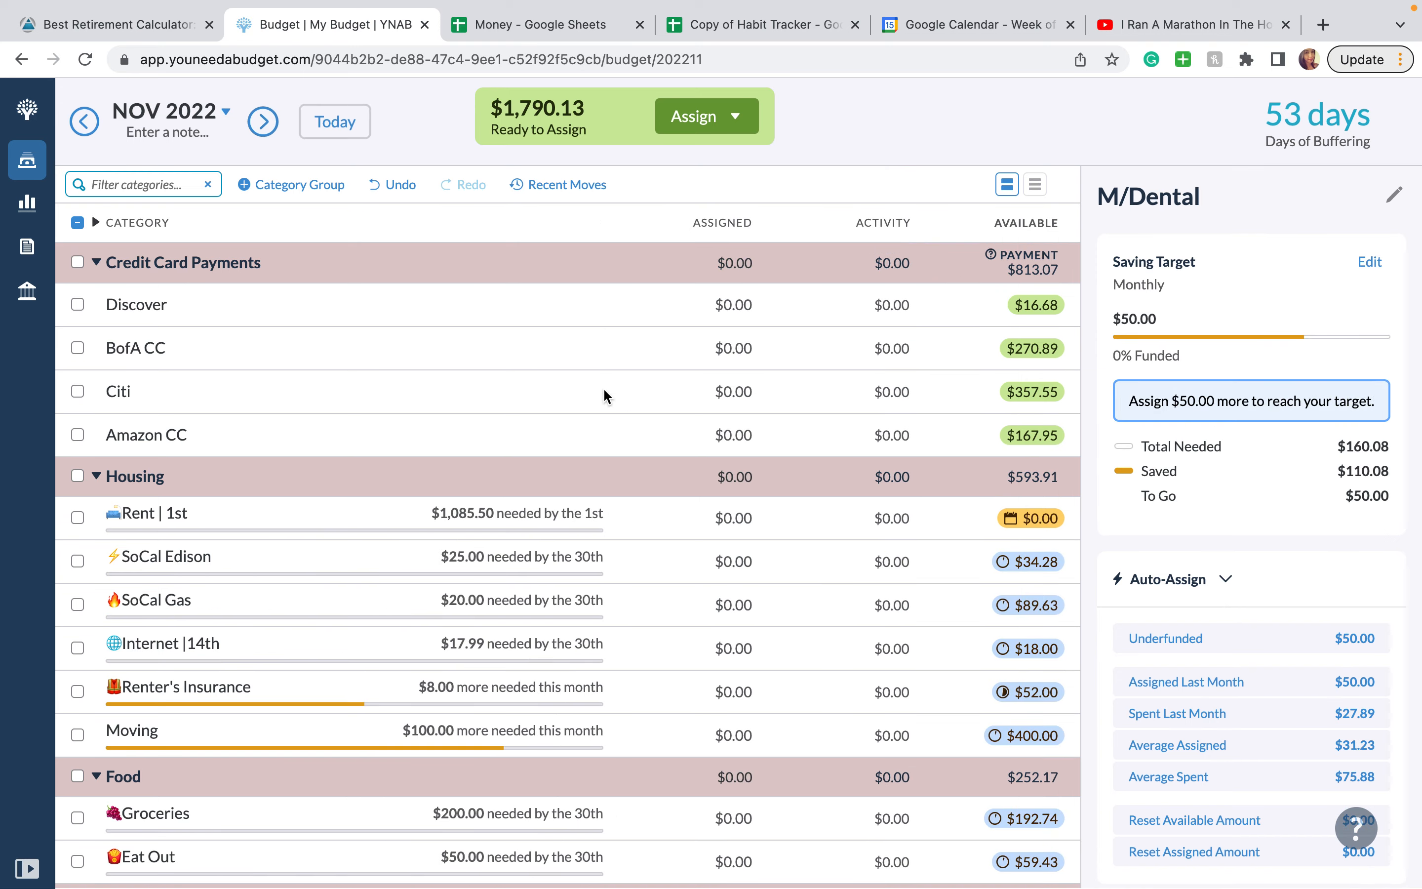
{"action": "left_click", "coordinate": [739, 519]}
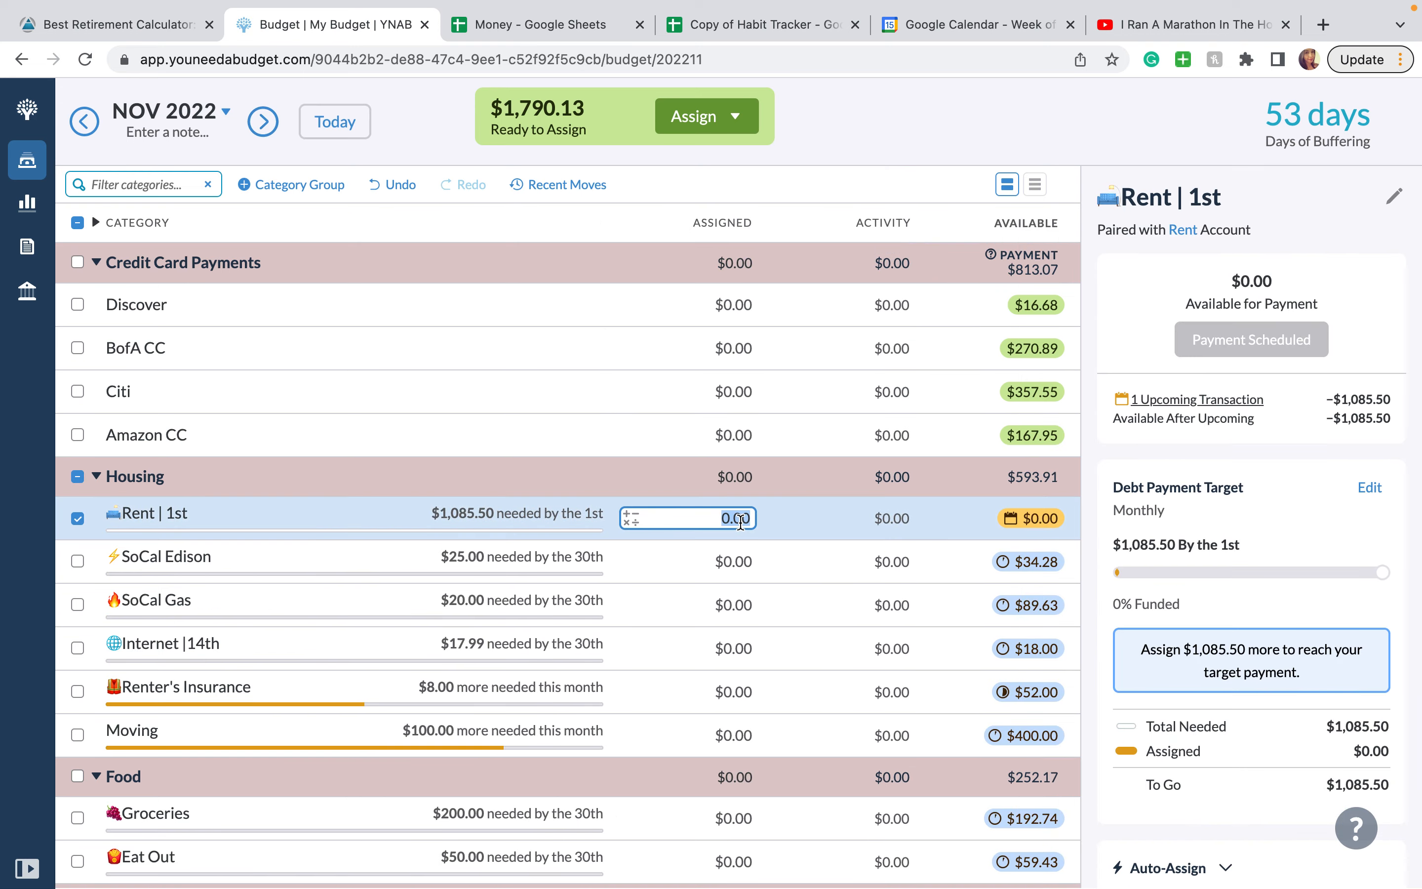
{"action": "type", "text": "1085.5/2"}
{"action": "key", "text": "Return"}
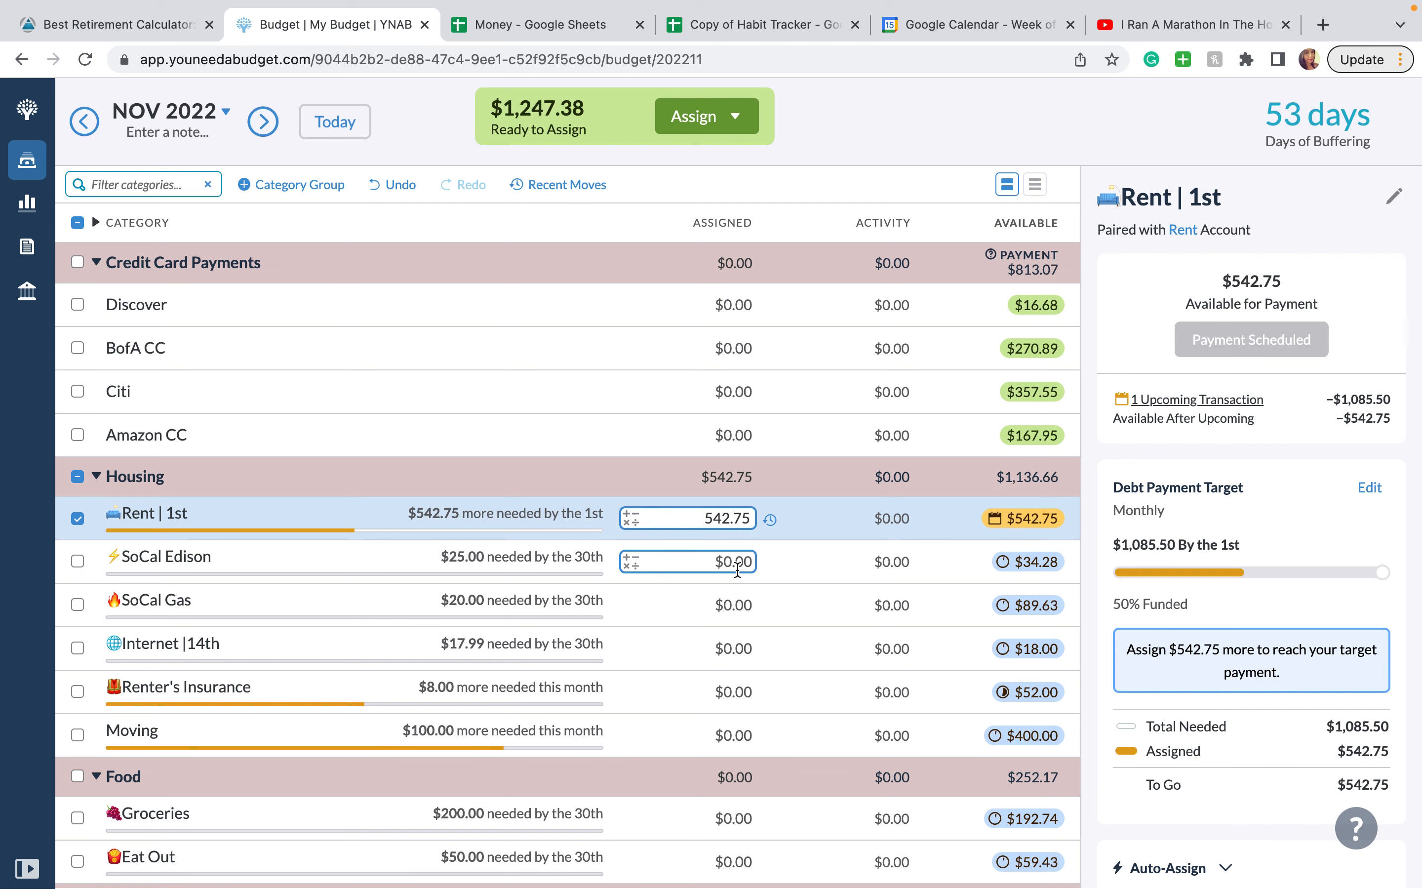
Assign $25 each to the SoCal Edison and SoCal Gas categories in the November Housing group.
{"action": "left_click", "coordinate": [738, 571]}
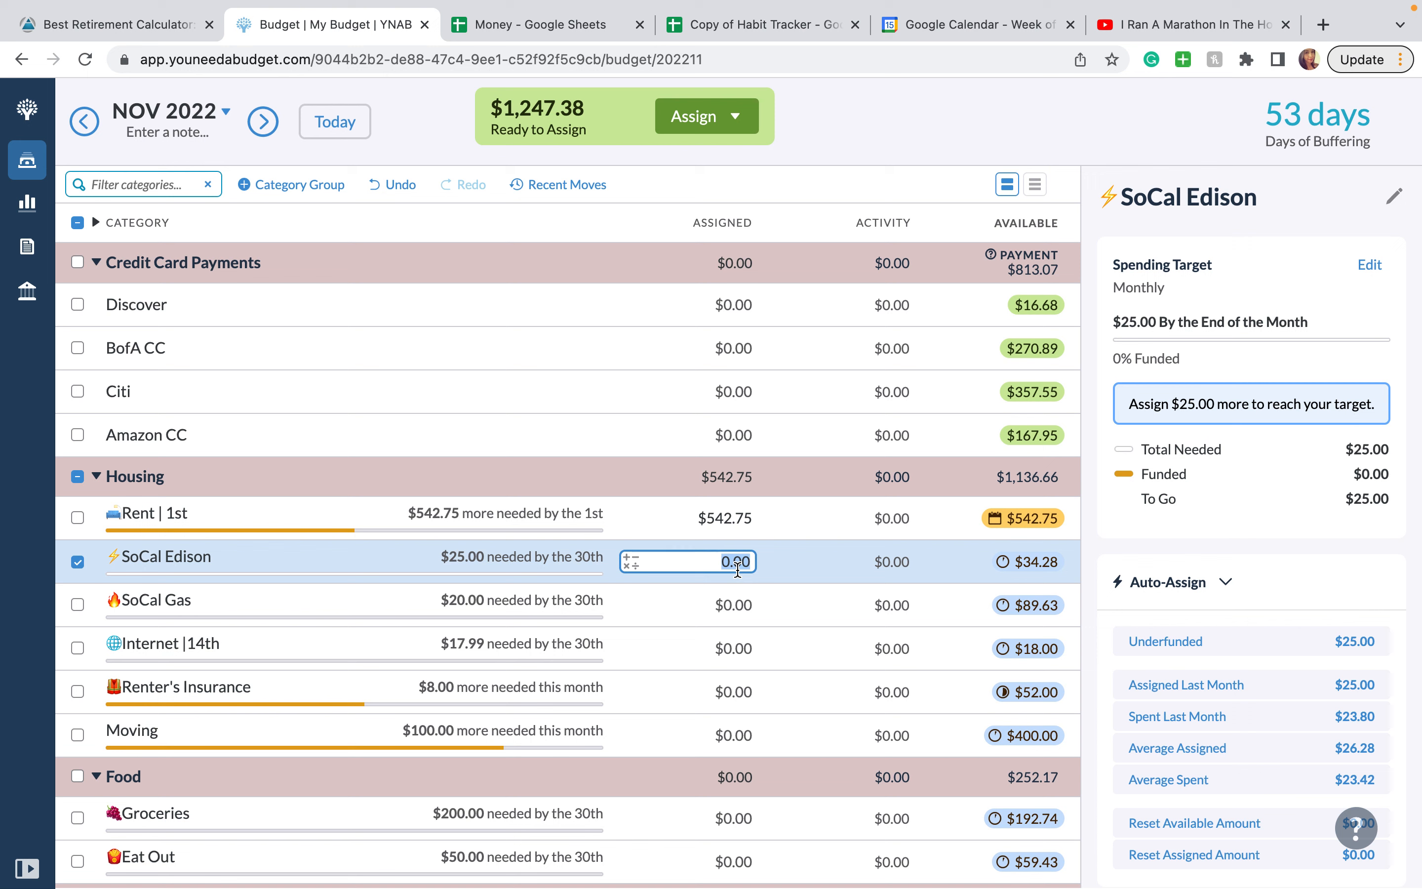
{"action": "key", "text": "BackSpace"}
{"action": "type", "text": "25"}
{"action": "key", "text": "Return"}
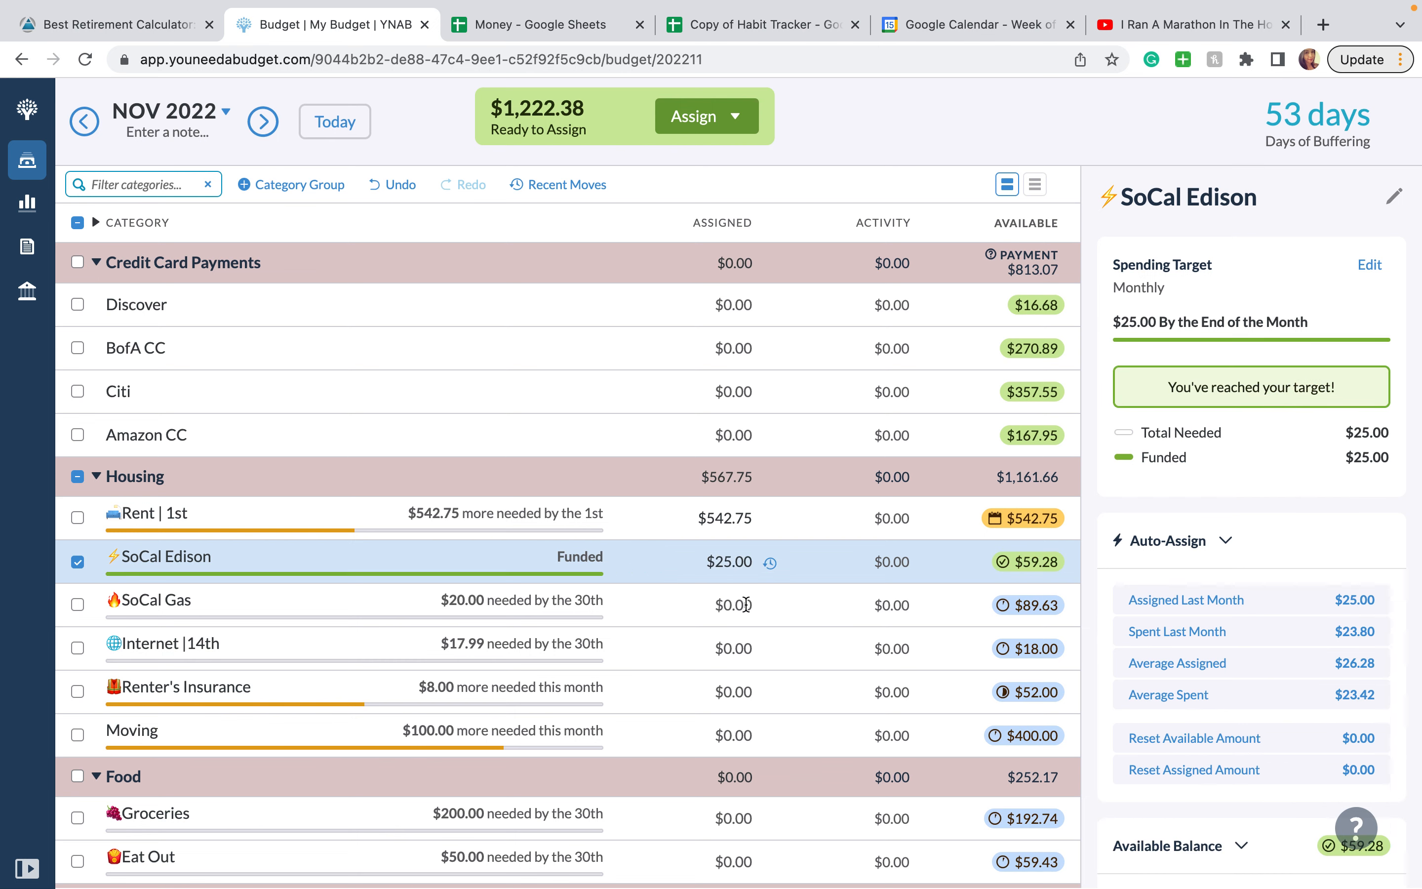
{"action": "left_click", "coordinate": [732, 603]}
{"action": "type", "text": "25"}
{"action": "key", "text": "Return"}
Assign $17.99 to Internet | 14th and $8 to Renter's Insurance, skip Moving, and clear the category selection.
{"action": "left_click", "coordinate": [746, 647]}
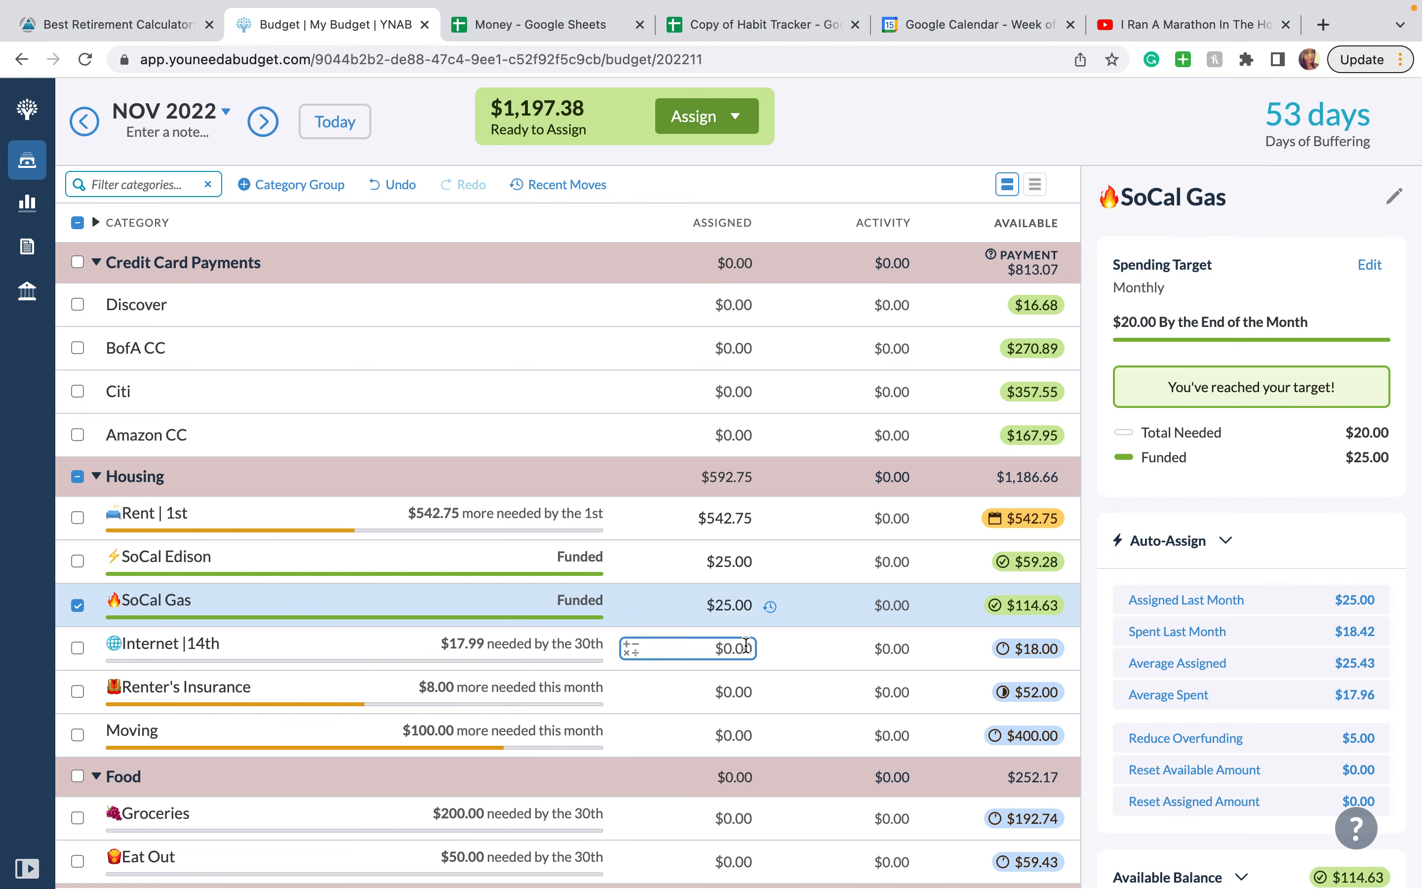
{"action": "type", "text": "17.99"}
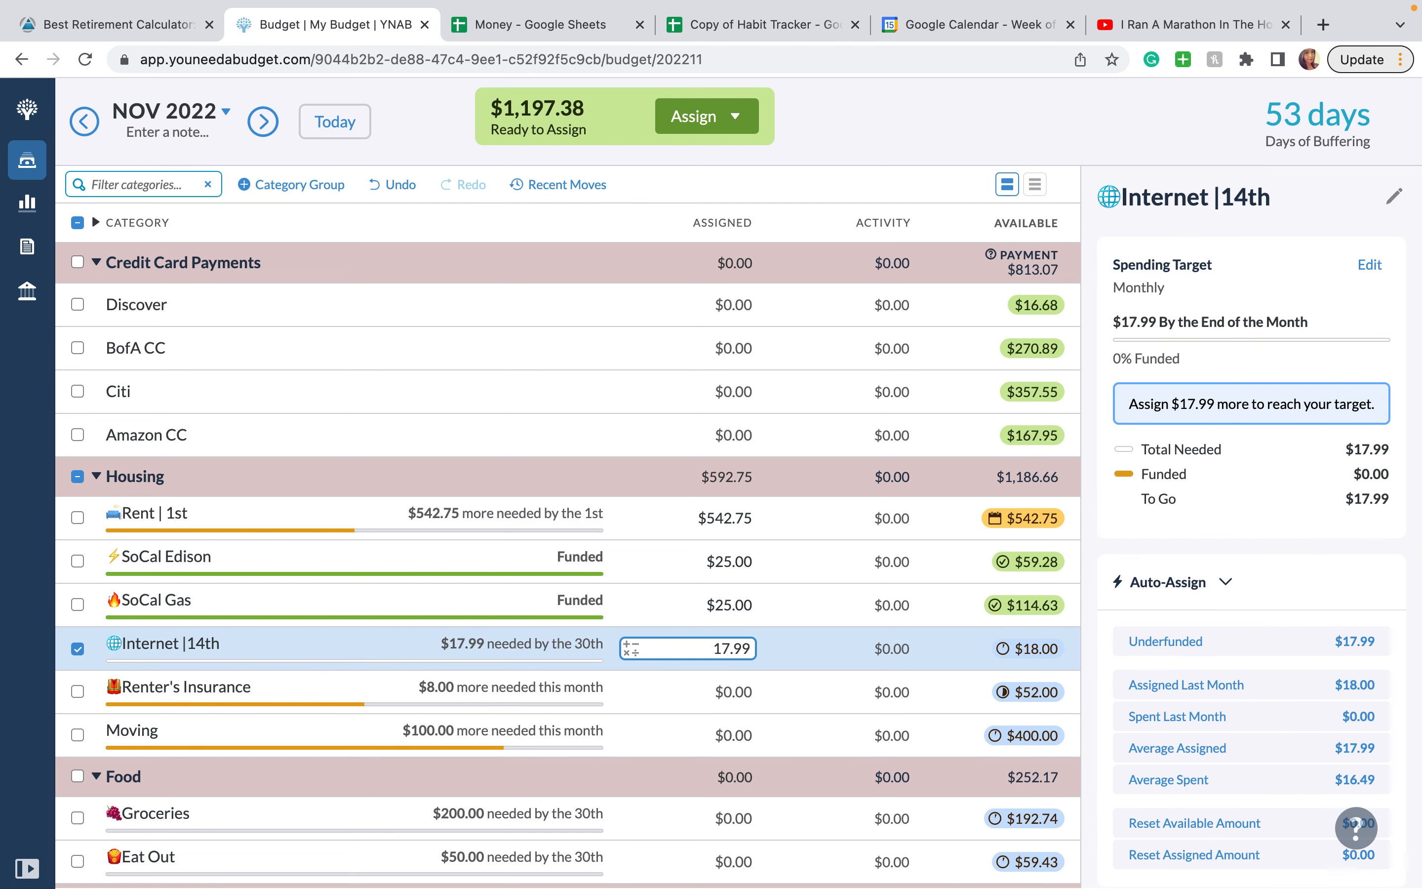
{"action": "left_click", "coordinate": [735, 694]}
{"action": "type", "text": "8"}
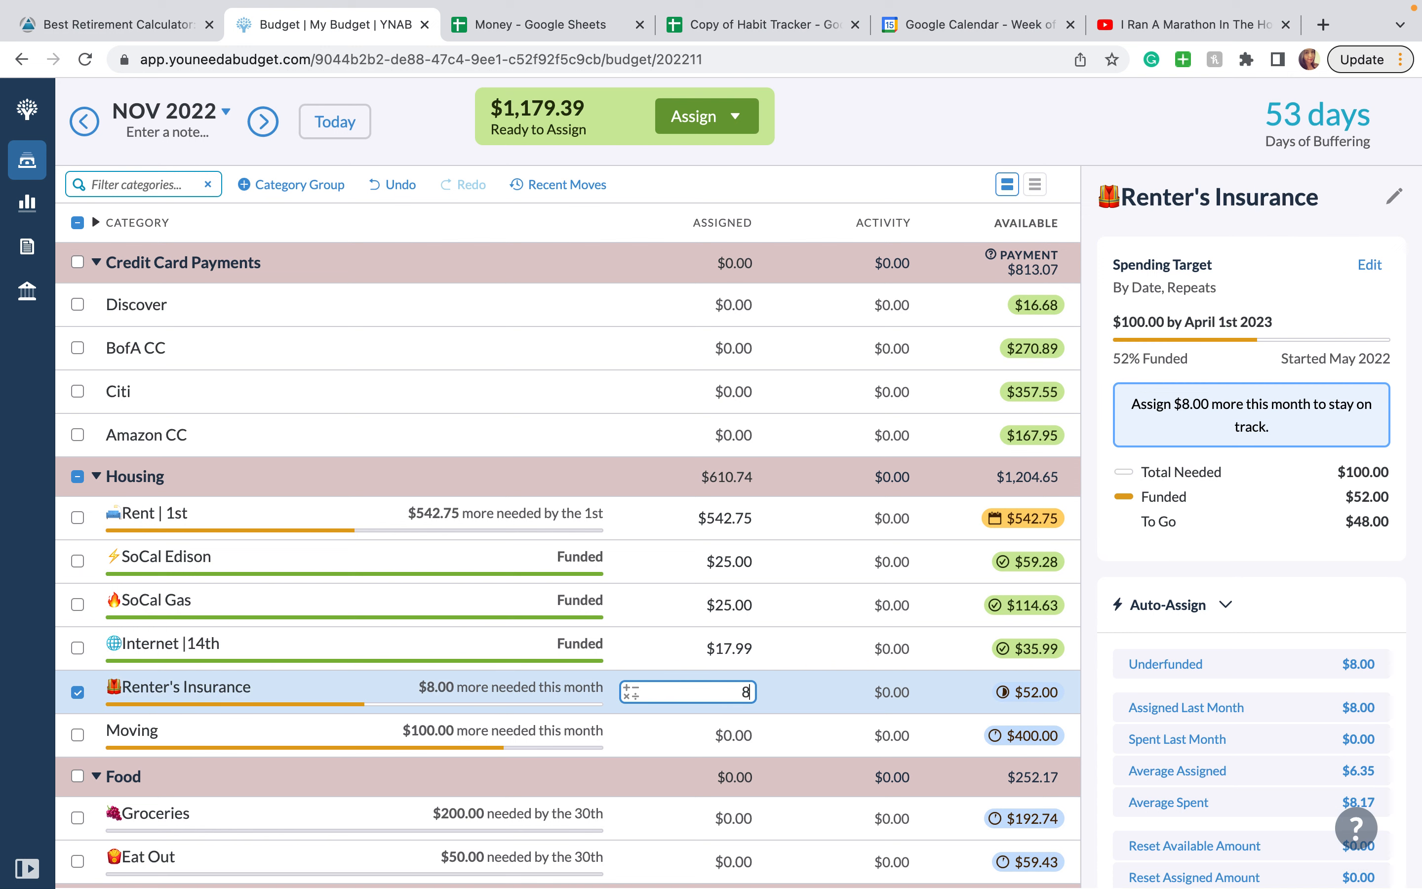
{"action": "left_click", "coordinate": [723, 728]}
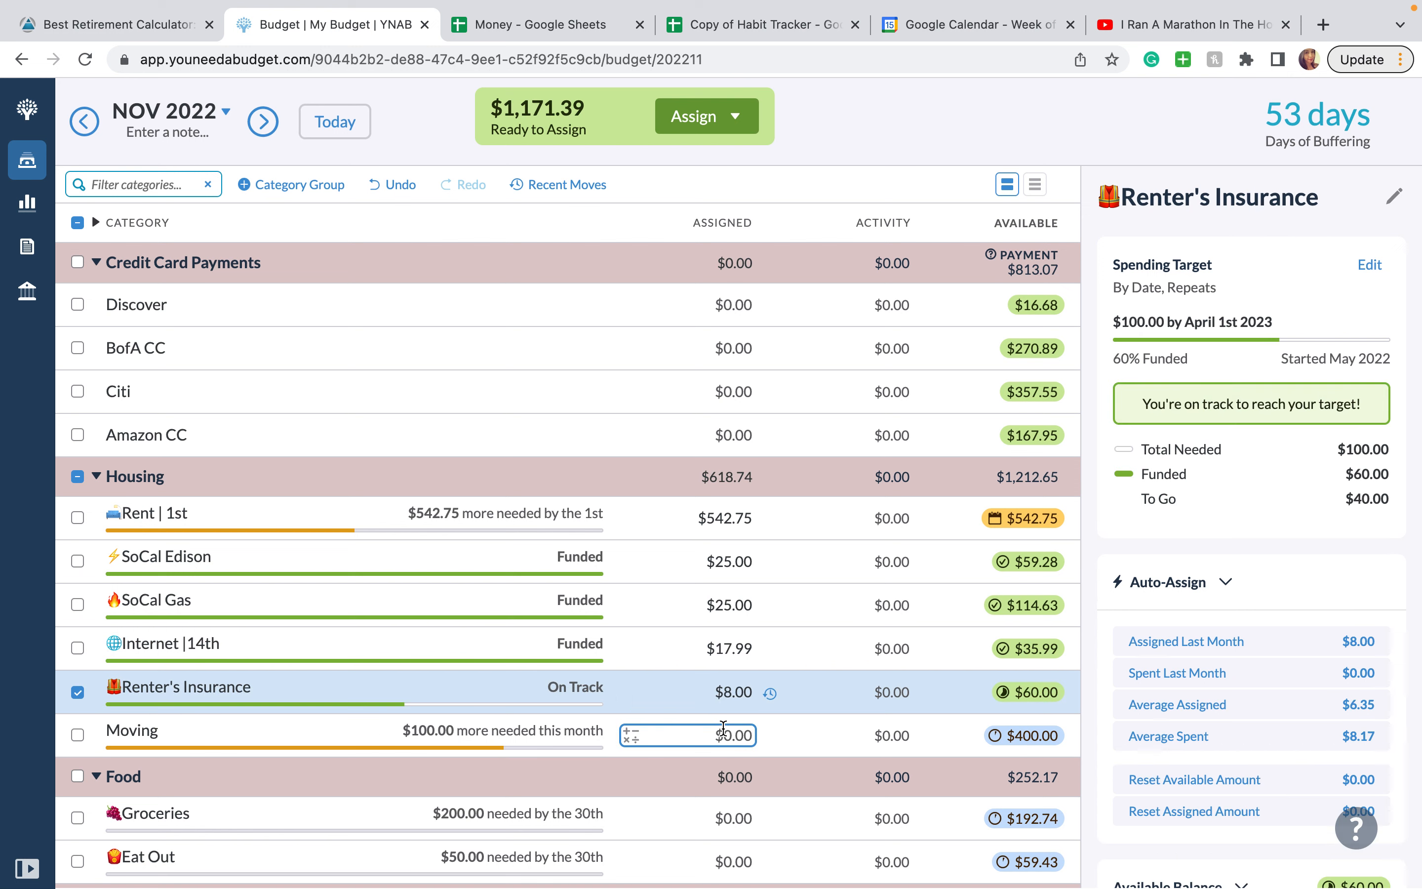
{"action": "key", "text": "Escape"}
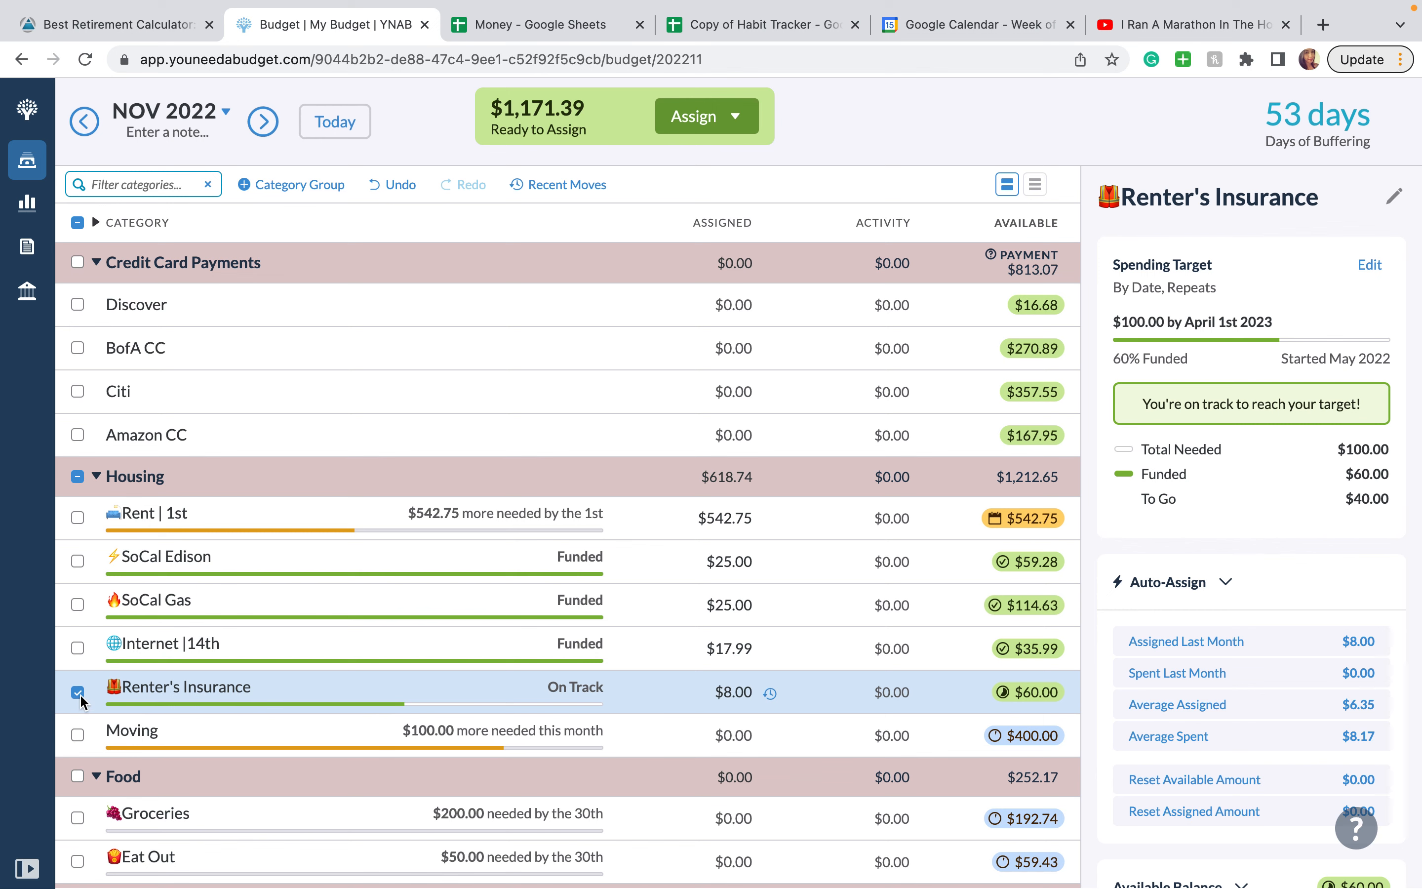
{"action": "left_click", "coordinate": [78, 692]}
Assign $200 to the Groceries category in the Food group, and deselect Eat Out without funding it.
{"action": "scroll", "coordinate": [387, 753], "scroll_direction": "down", "scroll_amount": 3}
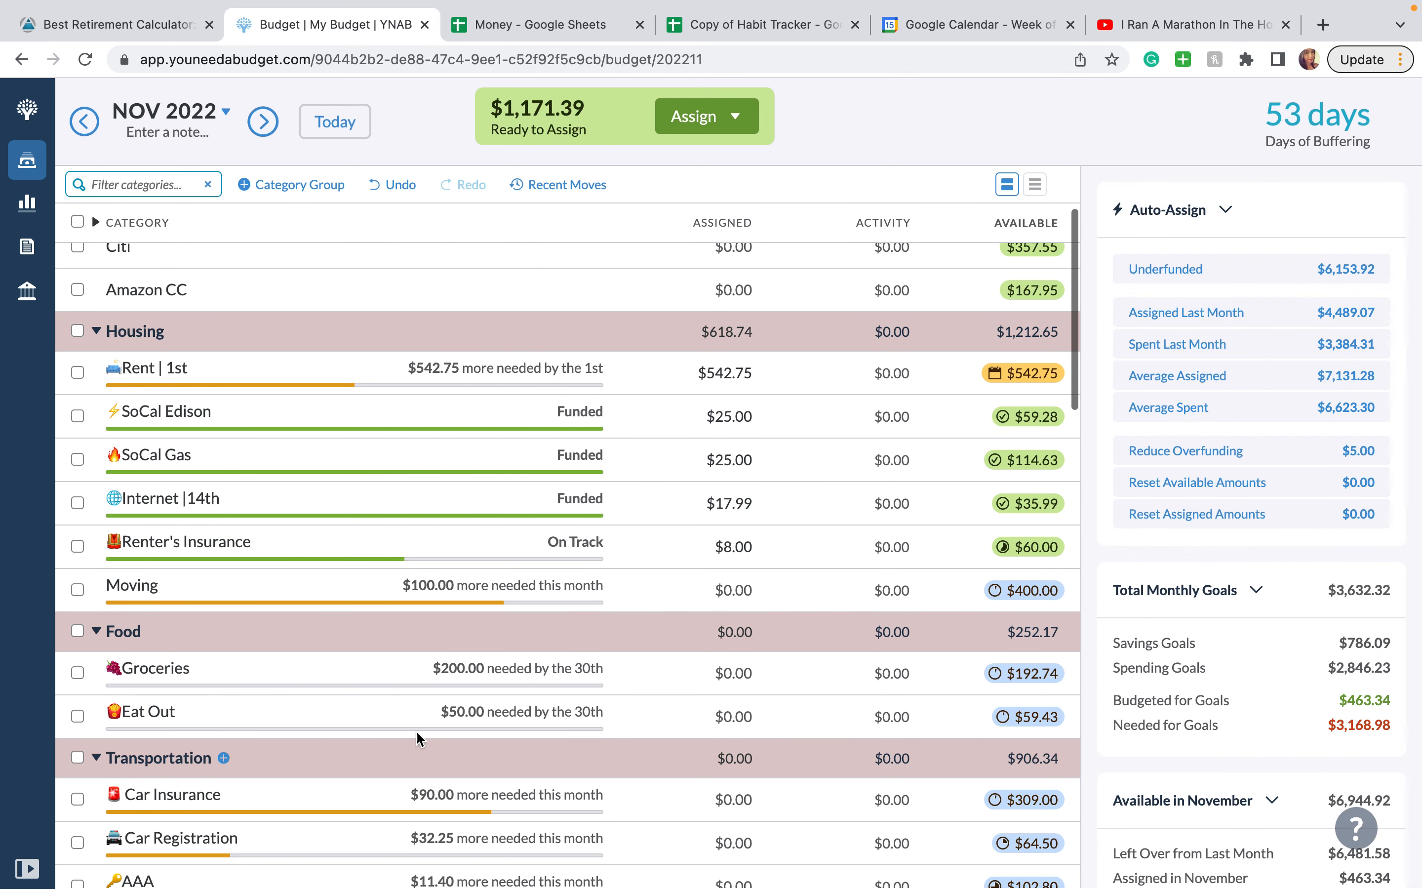
{"action": "left_click", "coordinate": [693, 664]}
{"action": "left_click", "coordinate": [706, 666]}
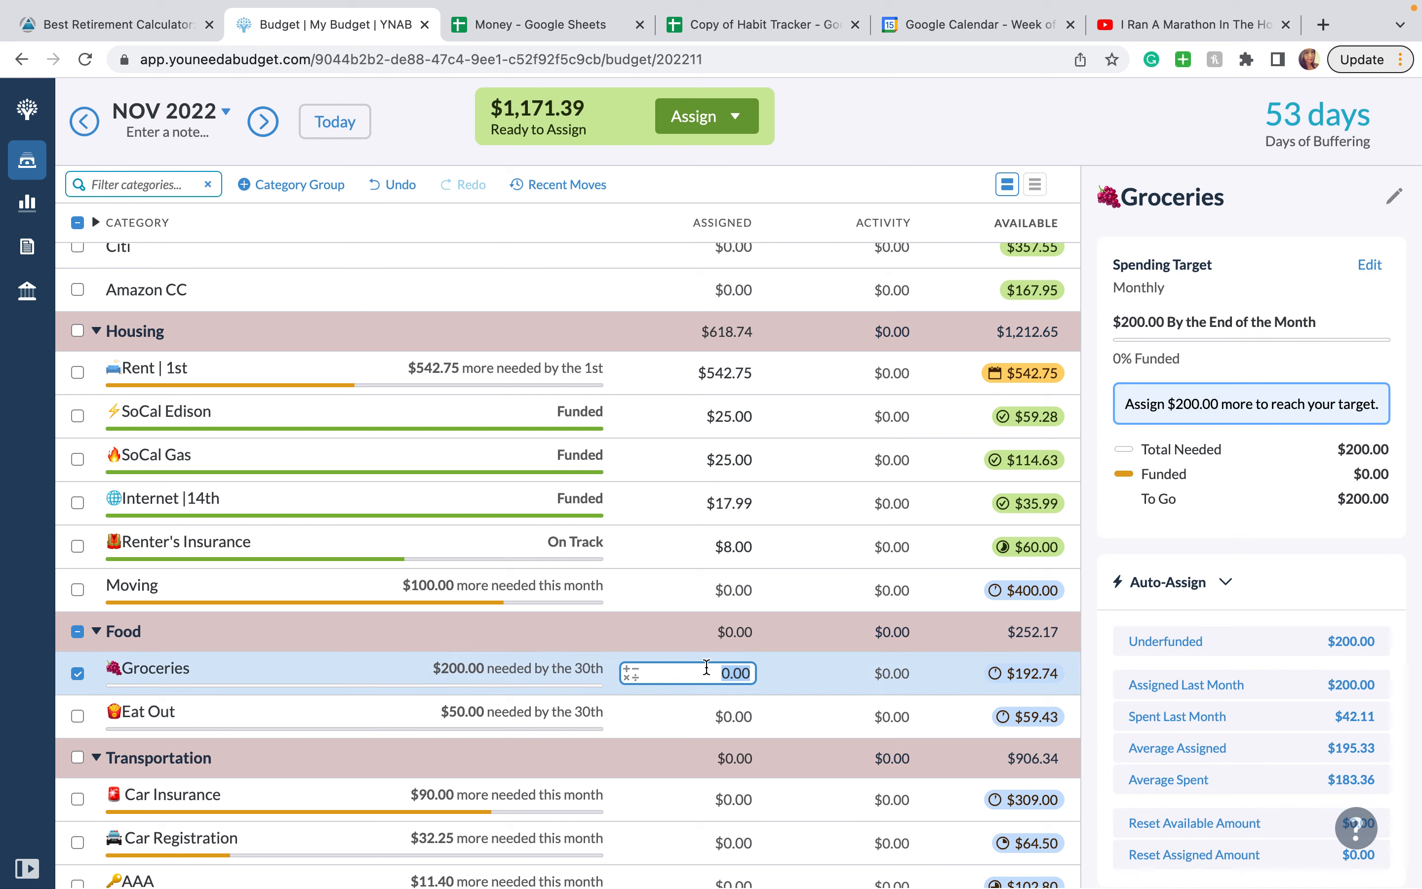
{"action": "type", "text": "200"}
{"action": "left_click", "coordinate": [732, 715]}
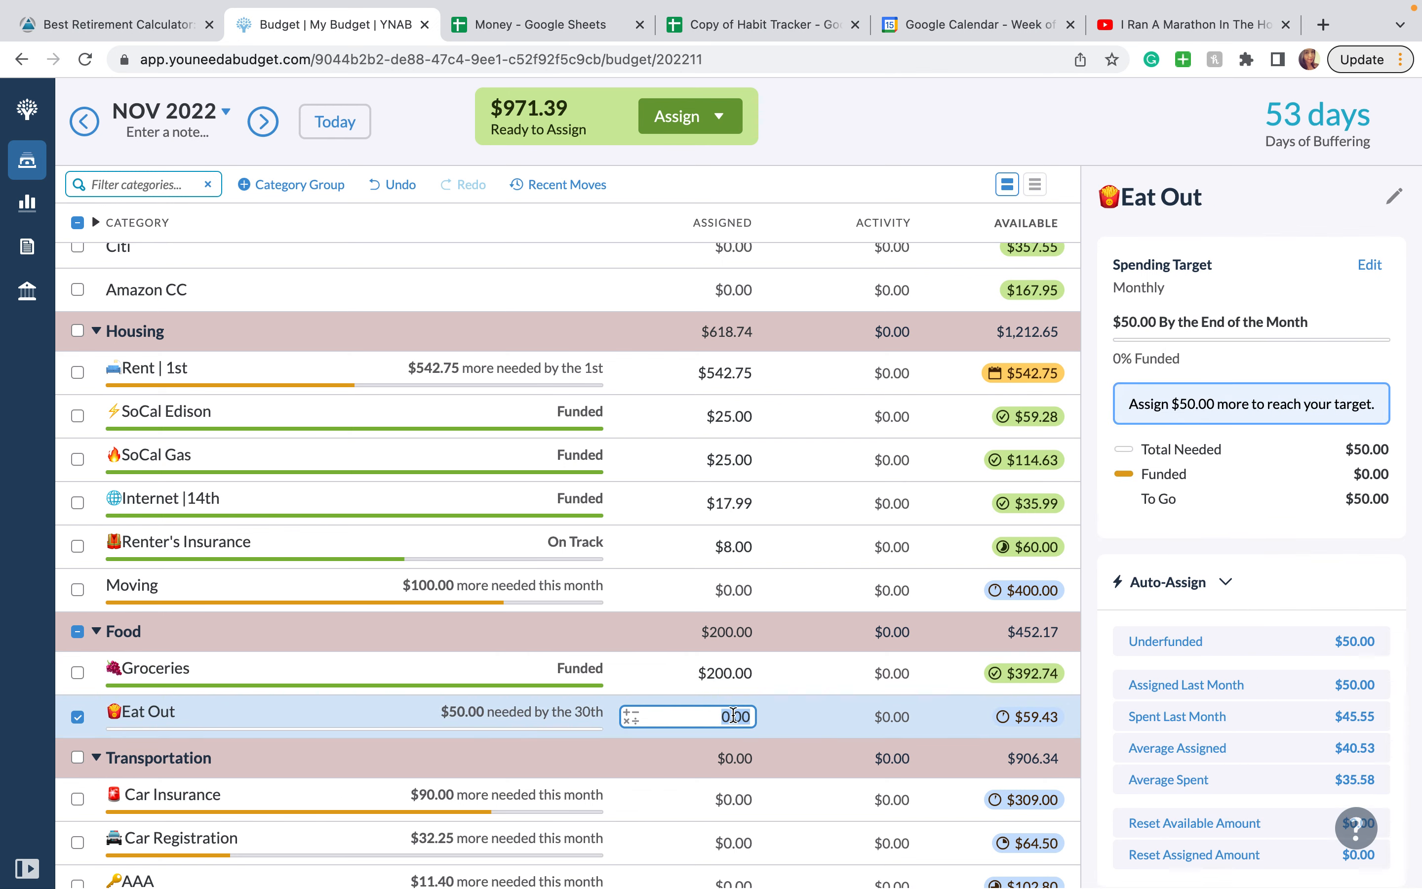
{"action": "left_click", "coordinate": [77, 717]}
Assign $90 to the Car Insurance category in the Transportation group and deselect it.
{"action": "scroll", "coordinate": [374, 722], "scroll_direction": "down", "scroll_amount": 2}
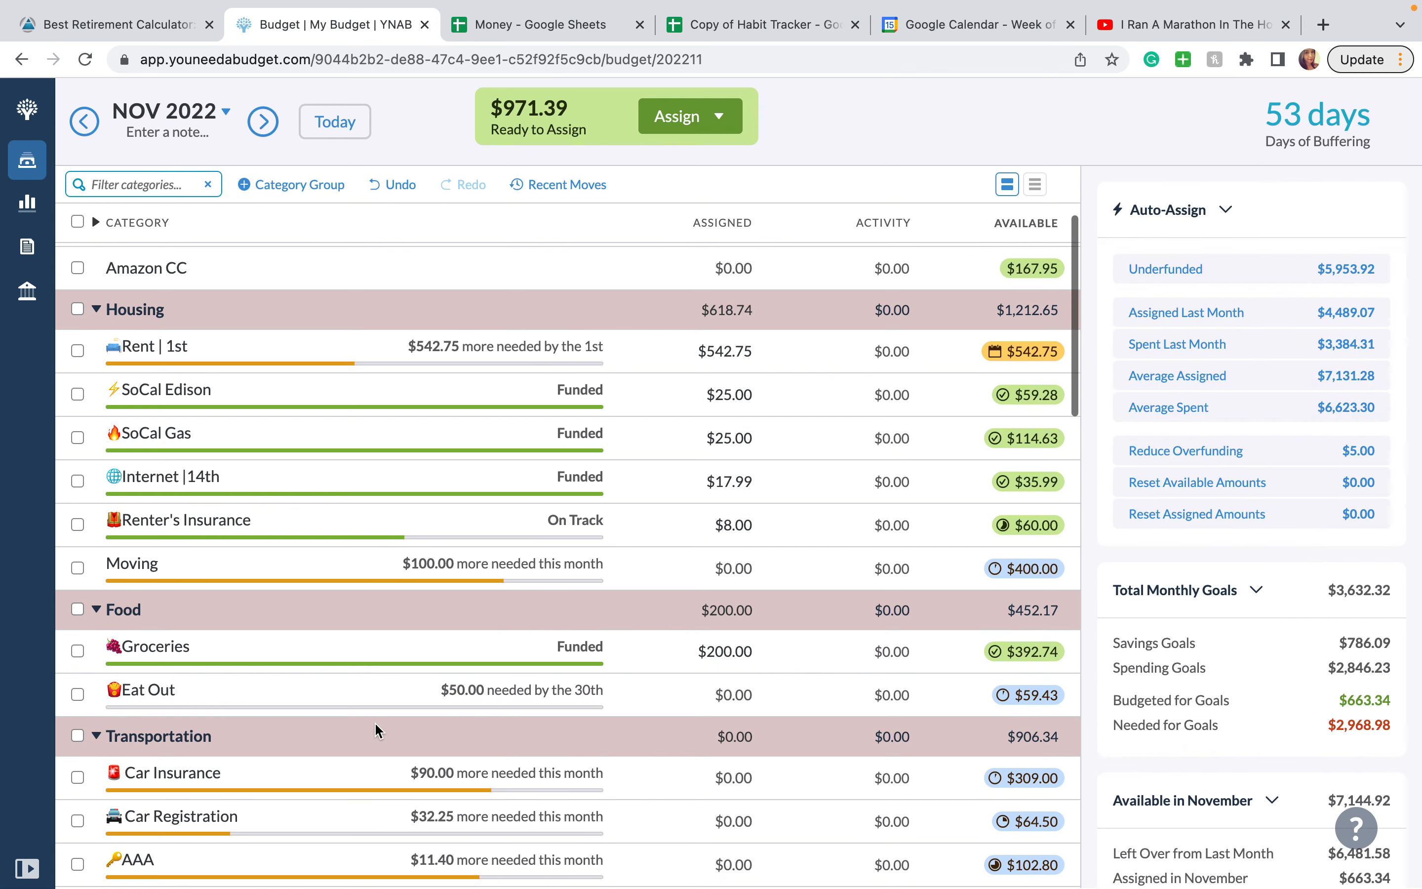
{"action": "scroll", "coordinate": [374, 722], "scroll_direction": "down", "scroll_amount": 3}
{"action": "left_click", "coordinate": [734, 603]}
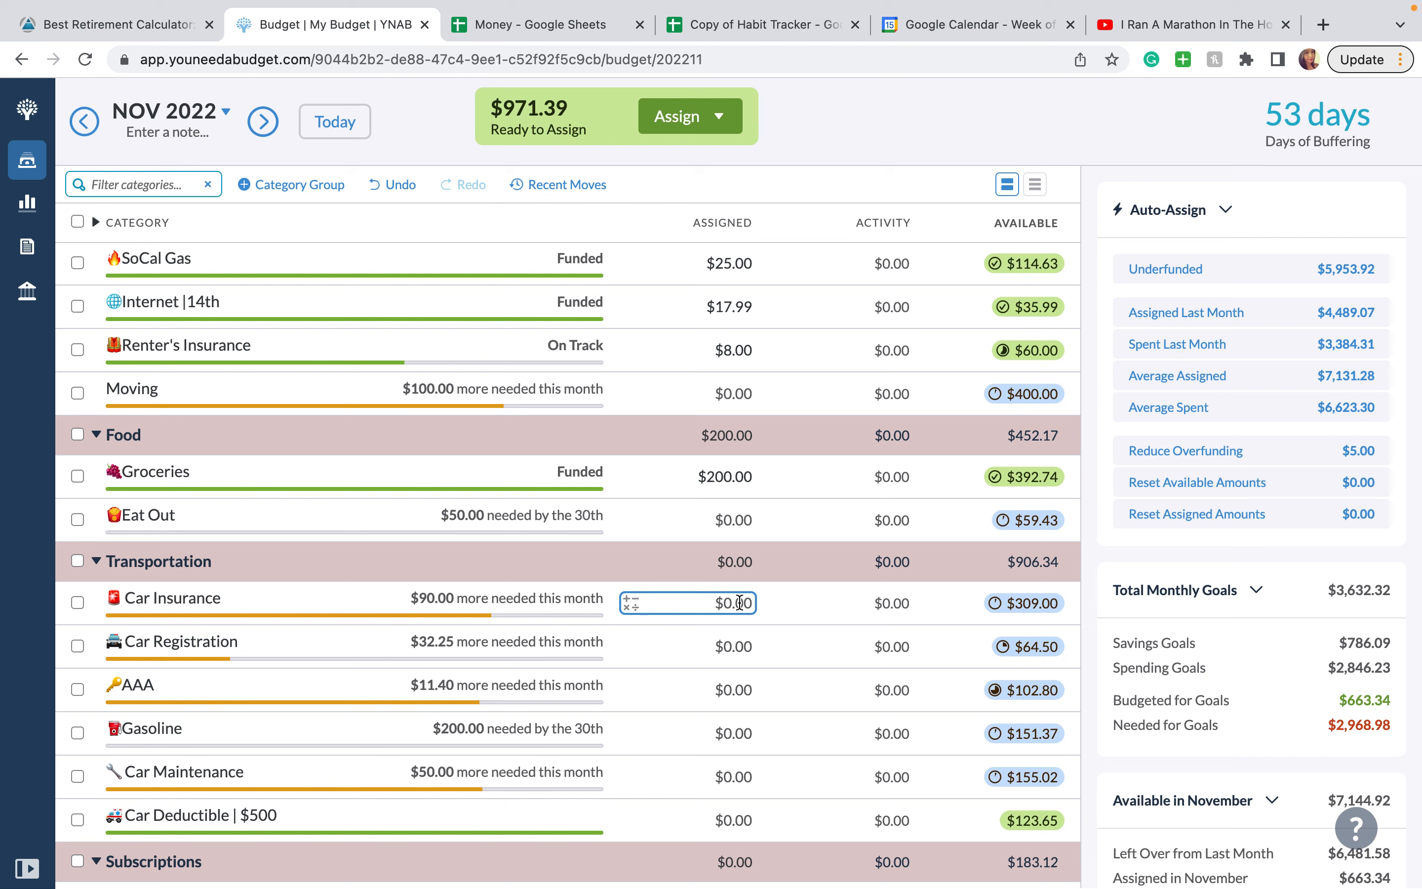
{"action": "type", "text": "90"}
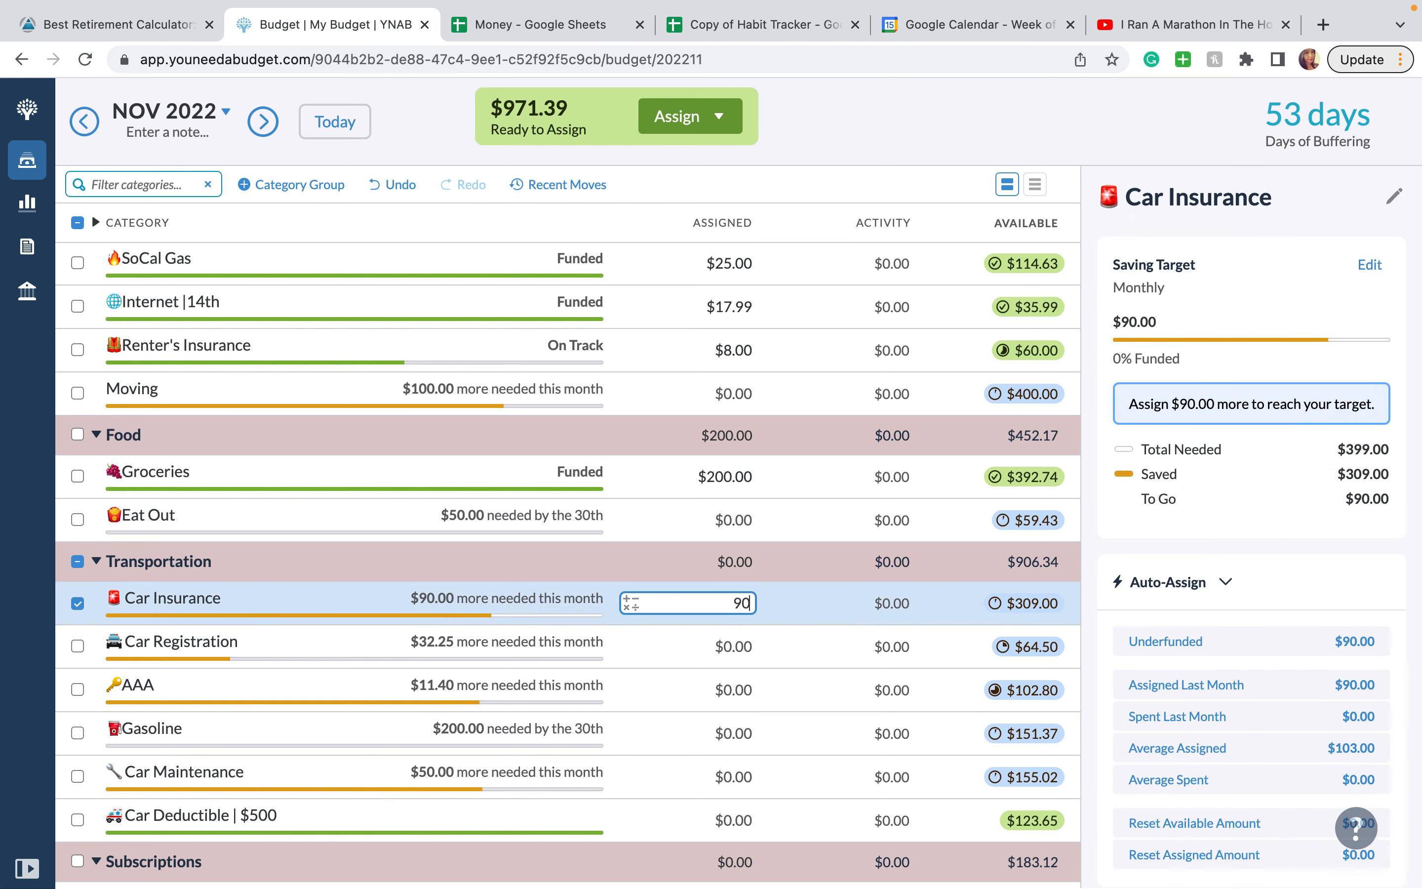
{"action": "key", "text": "Return"}
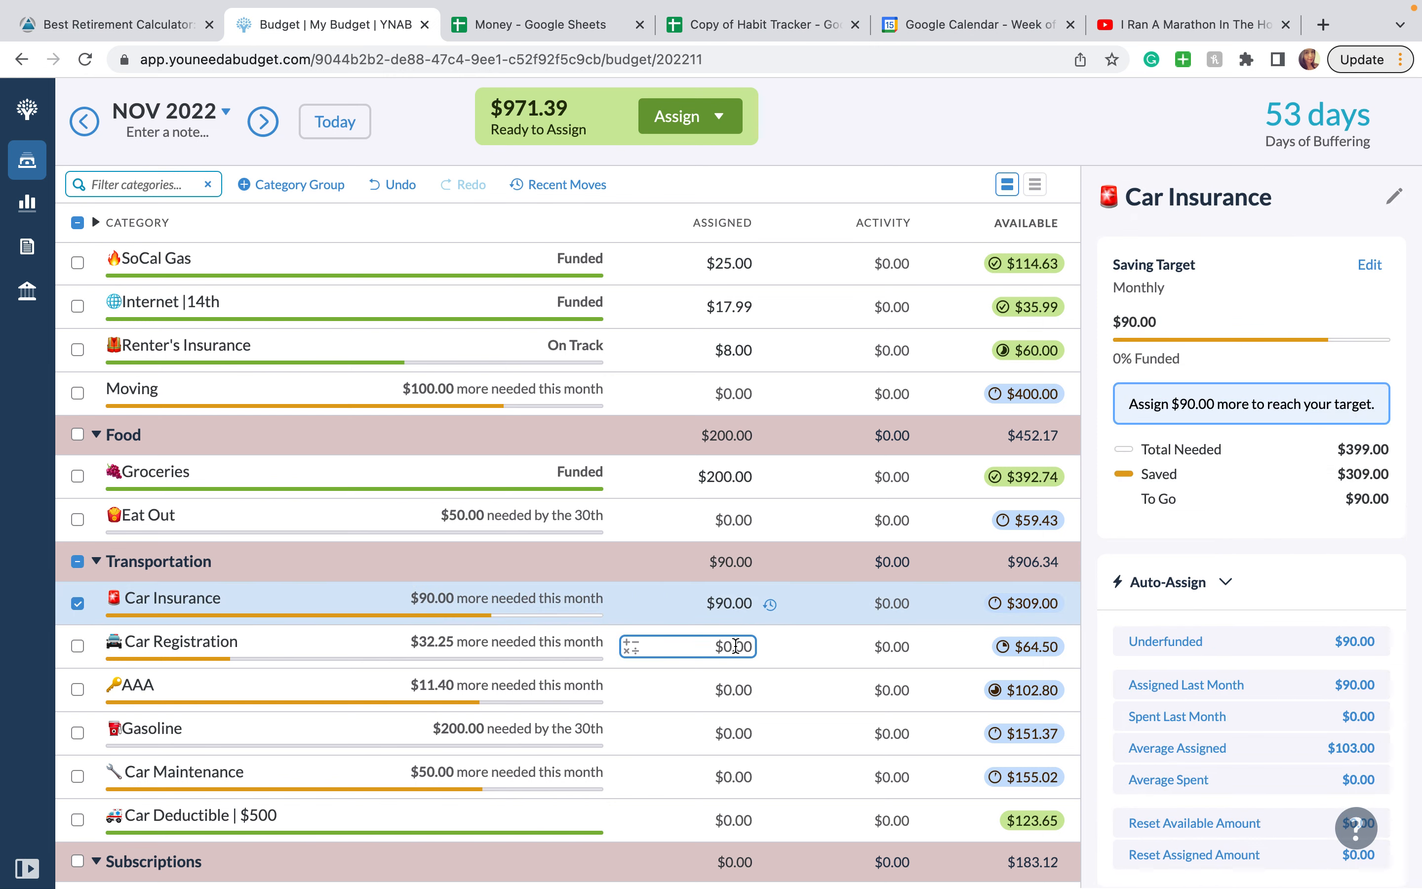
{"action": "left_click", "coordinate": [78, 603]}
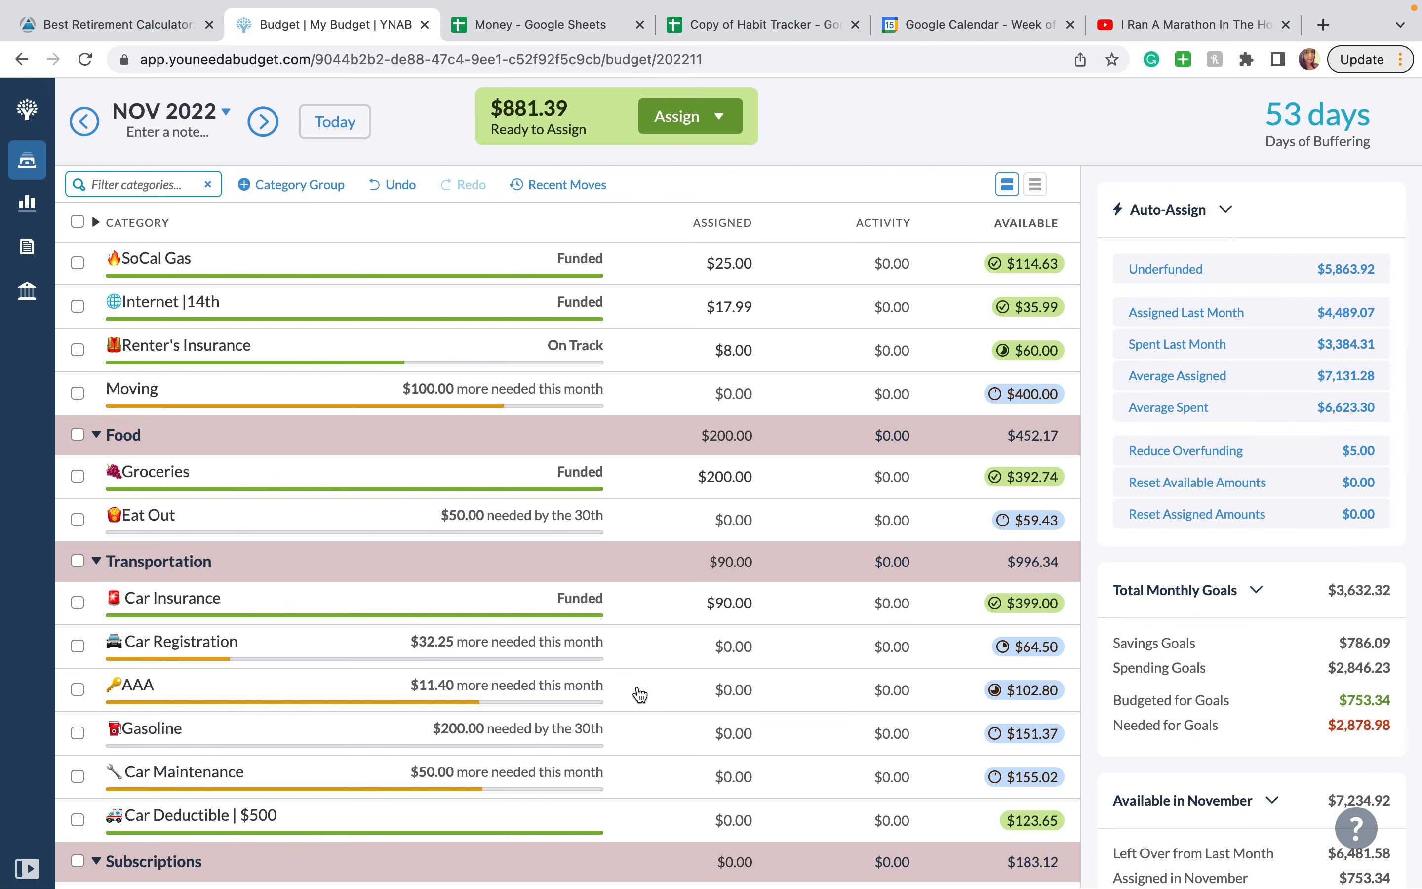
Assign $32.25 to the Car Registration category and $11.40 to AAA in the Transportation group.
{"action": "left_click", "coordinate": [735, 646]}
{"action": "left_click", "coordinate": [739, 647]}
{"action": "type", "text": "32"}
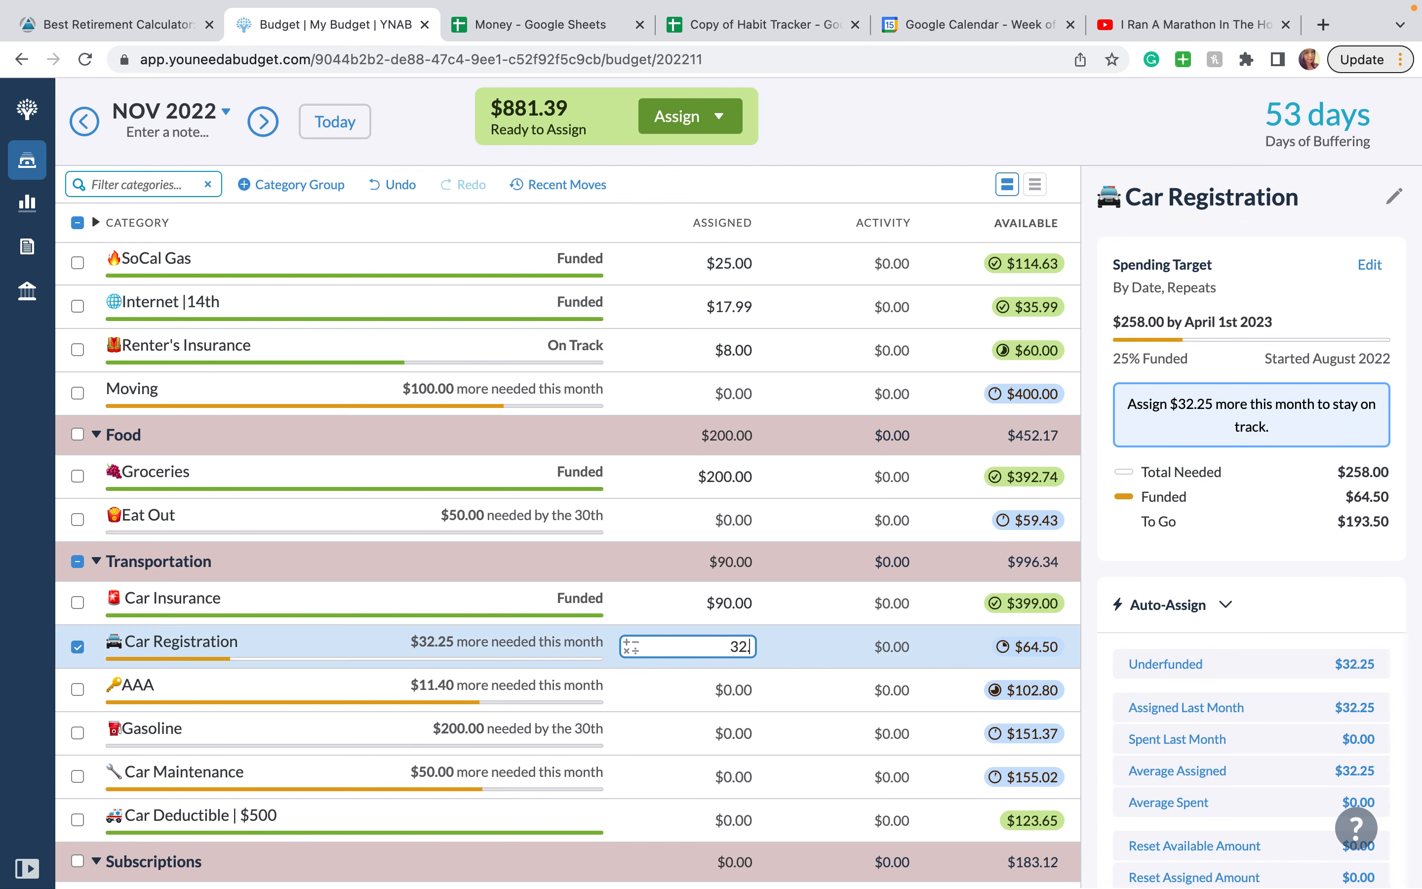
{"action": "type", "text": ".25"}
{"action": "key", "text": "Return"}
{"action": "type", "text": "11.40."}
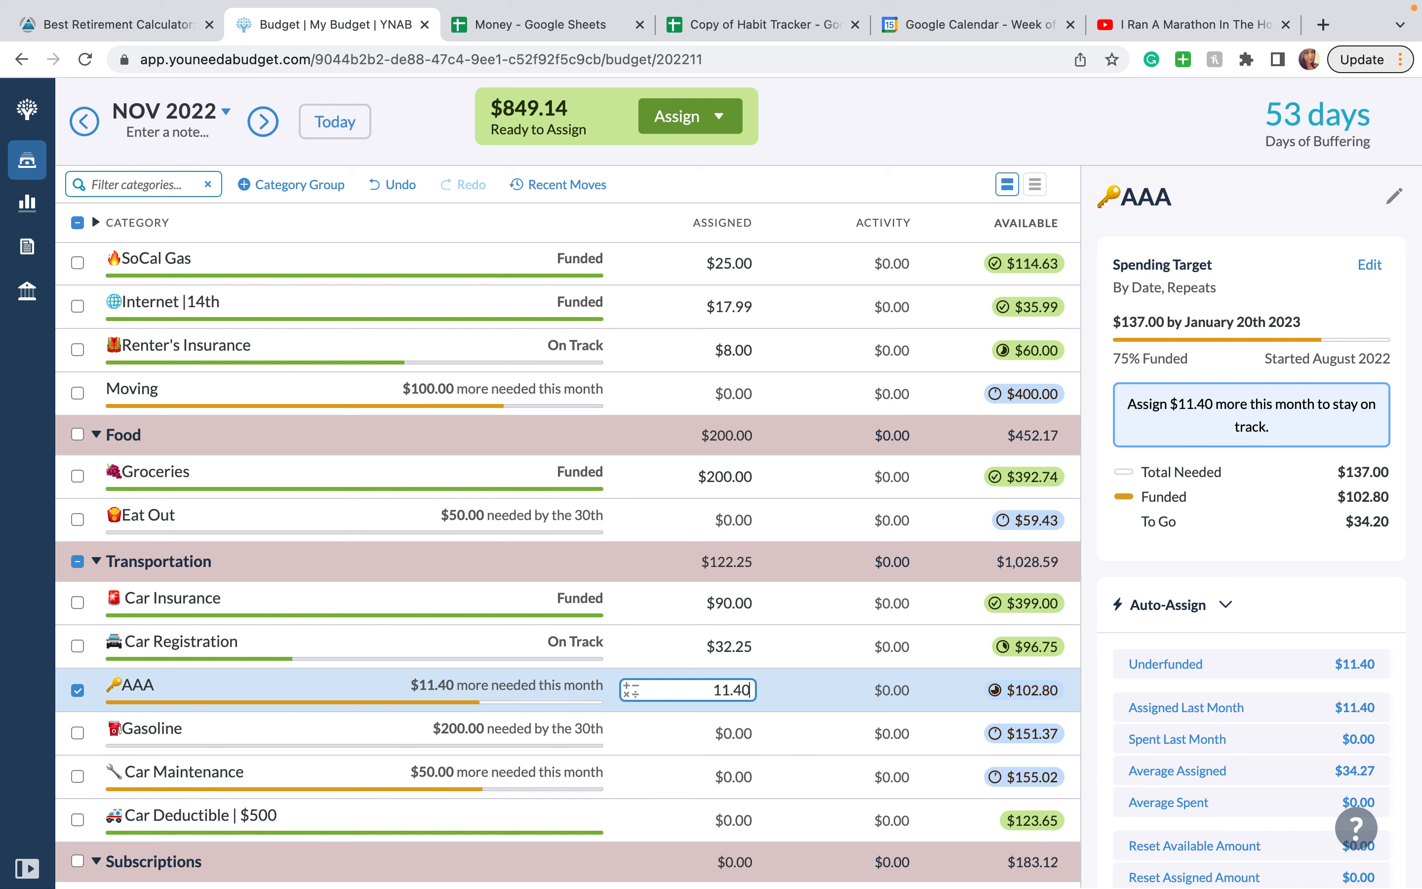
Assign $200 to the Gasoline category in the Transportation group.
{"action": "left_click", "coordinate": [745, 735]}
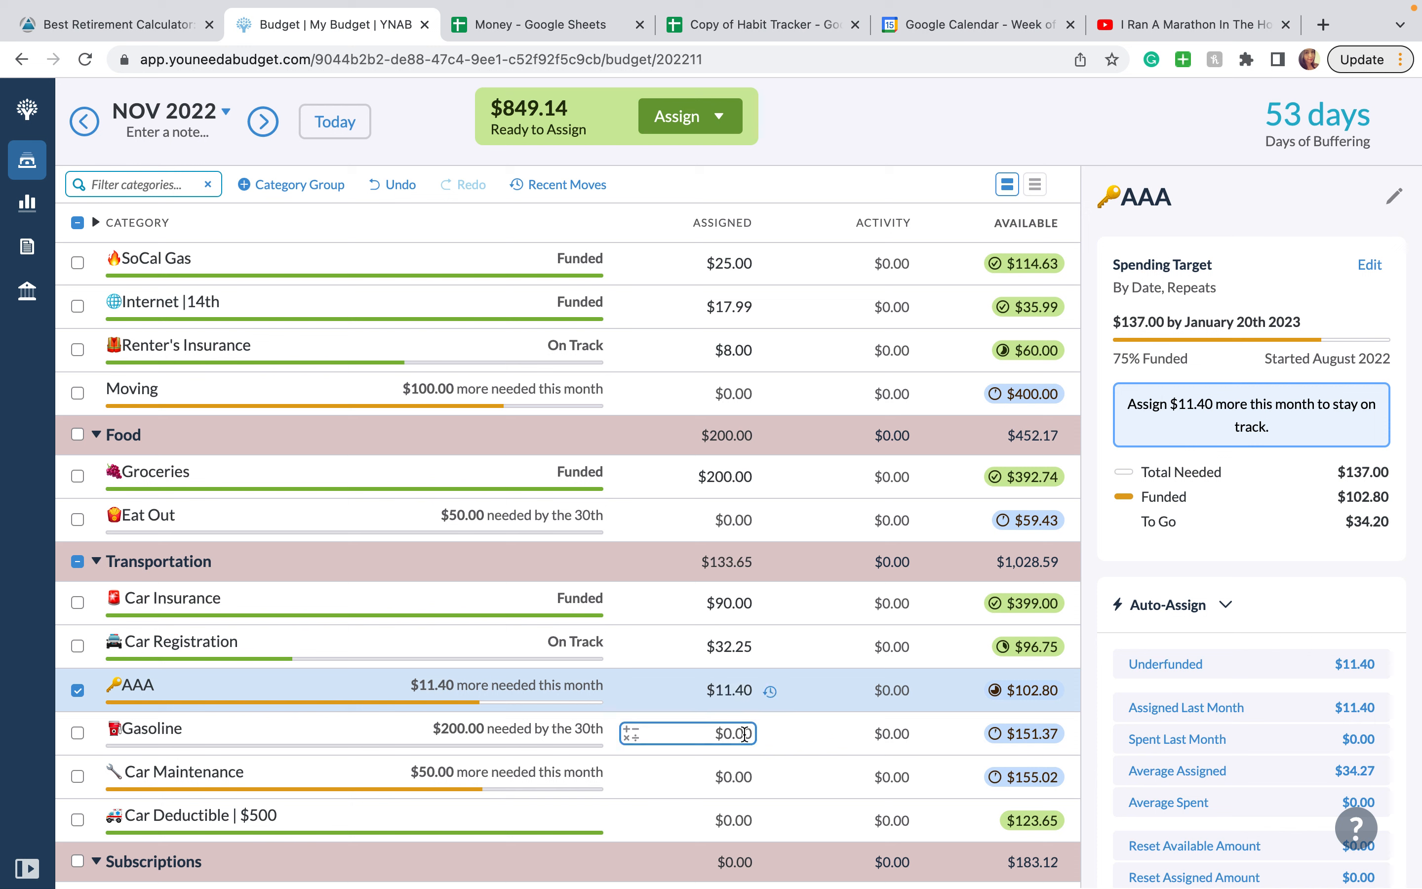
{"action": "left_click", "coordinate": [744, 734]}
{"action": "type", "text": "200"}
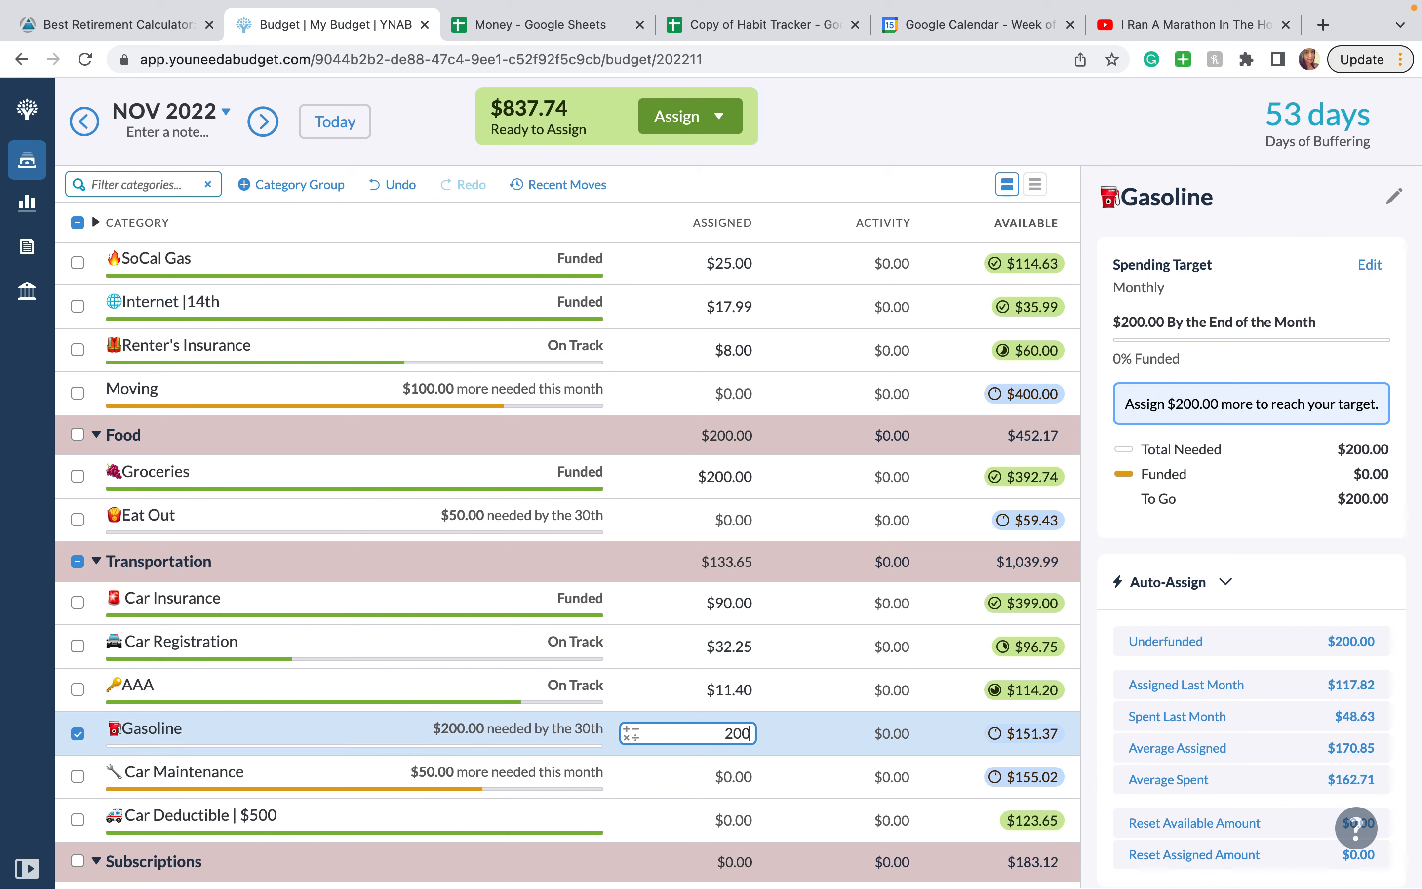
Assign $50 to the Car Maintenance category in the Transportation group, and leave Car Deductible unfunded and deselected.
{"action": "left_click", "coordinate": [740, 779]}
{"action": "scroll", "coordinate": [740, 778], "scroll_direction": "down", "scroll_amount": 1}
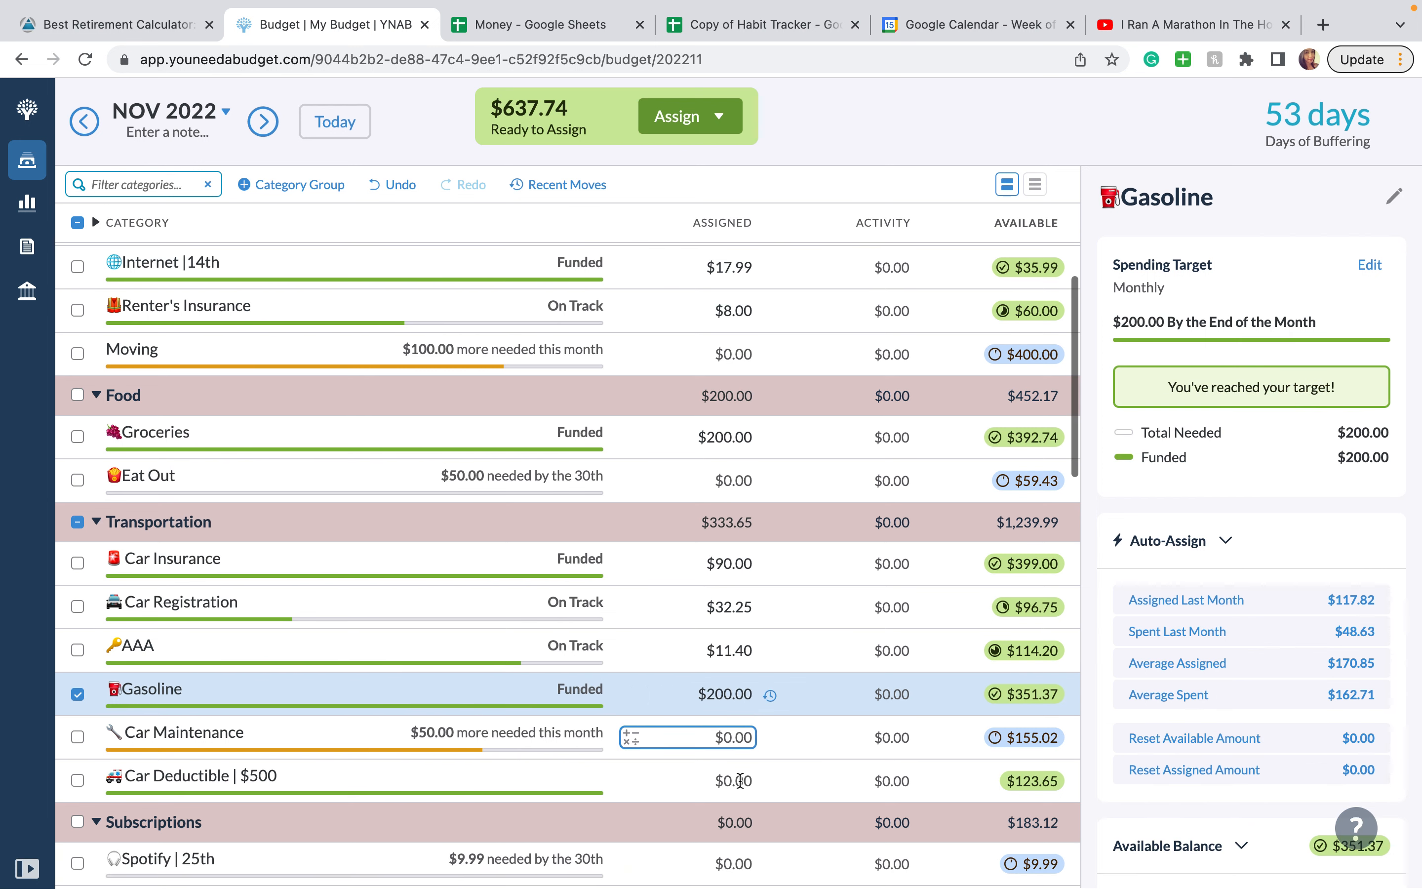
{"action": "left_click", "coordinate": [728, 735]}
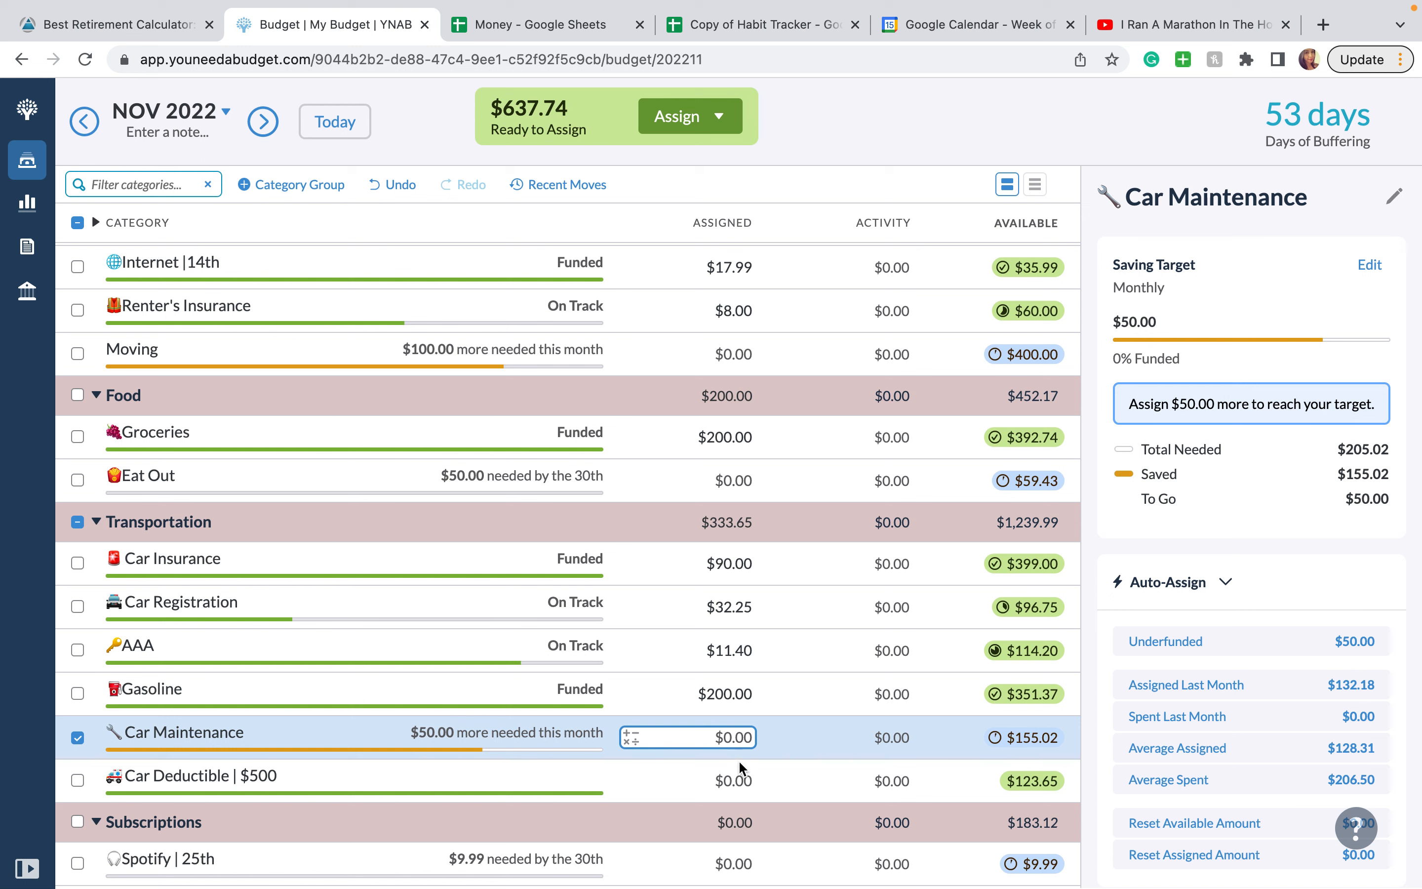
{"action": "left_click", "coordinate": [741, 738]}
{"action": "type", "text": "50"}
{"action": "key", "text": "Return"}
{"action": "left_click", "coordinate": [742, 782]}
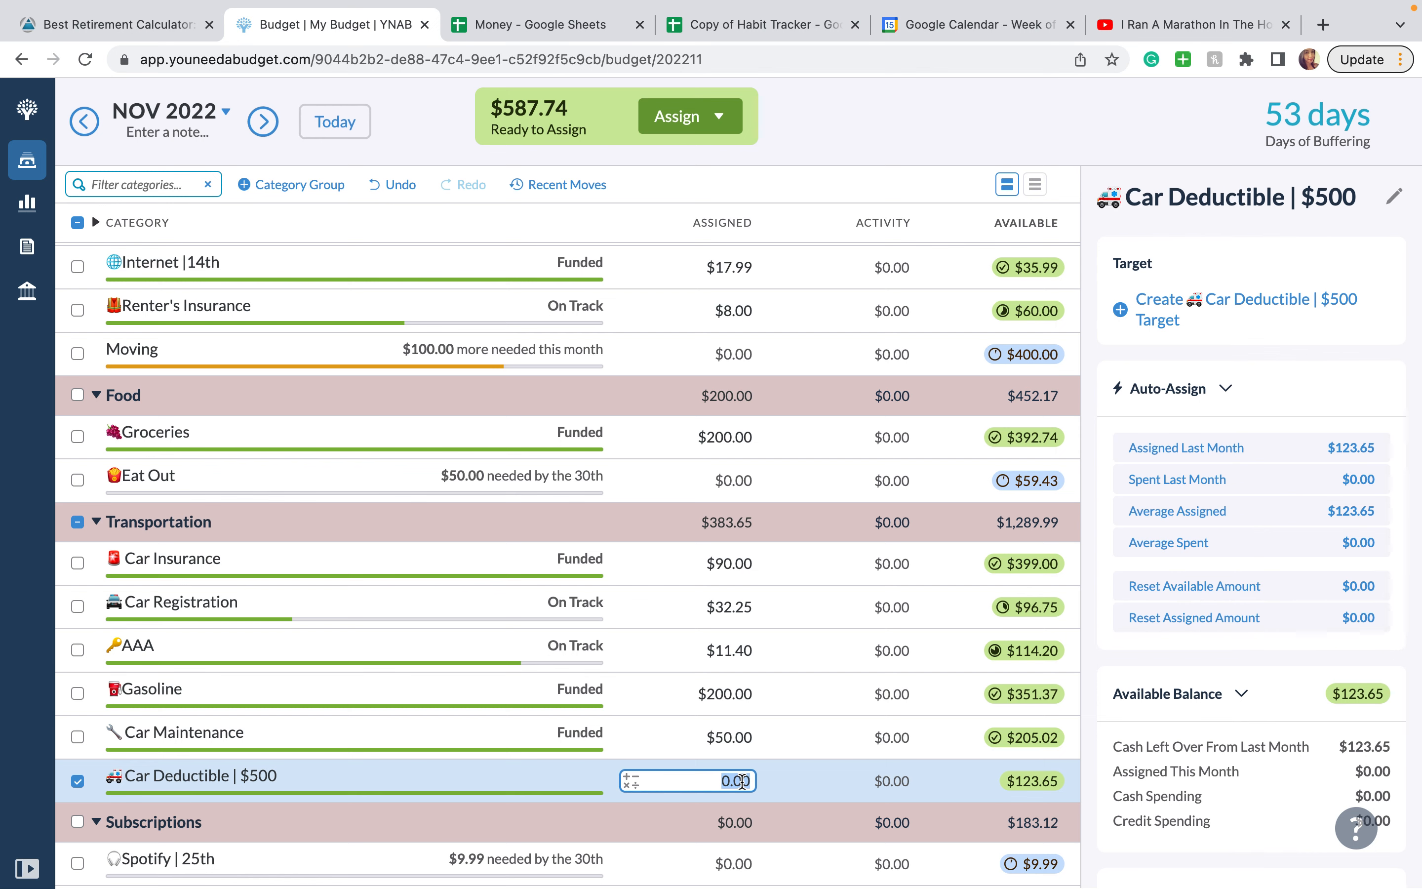
{"action": "scroll", "coordinate": [770, 769], "scroll_direction": "down", "scroll_amount": 5}
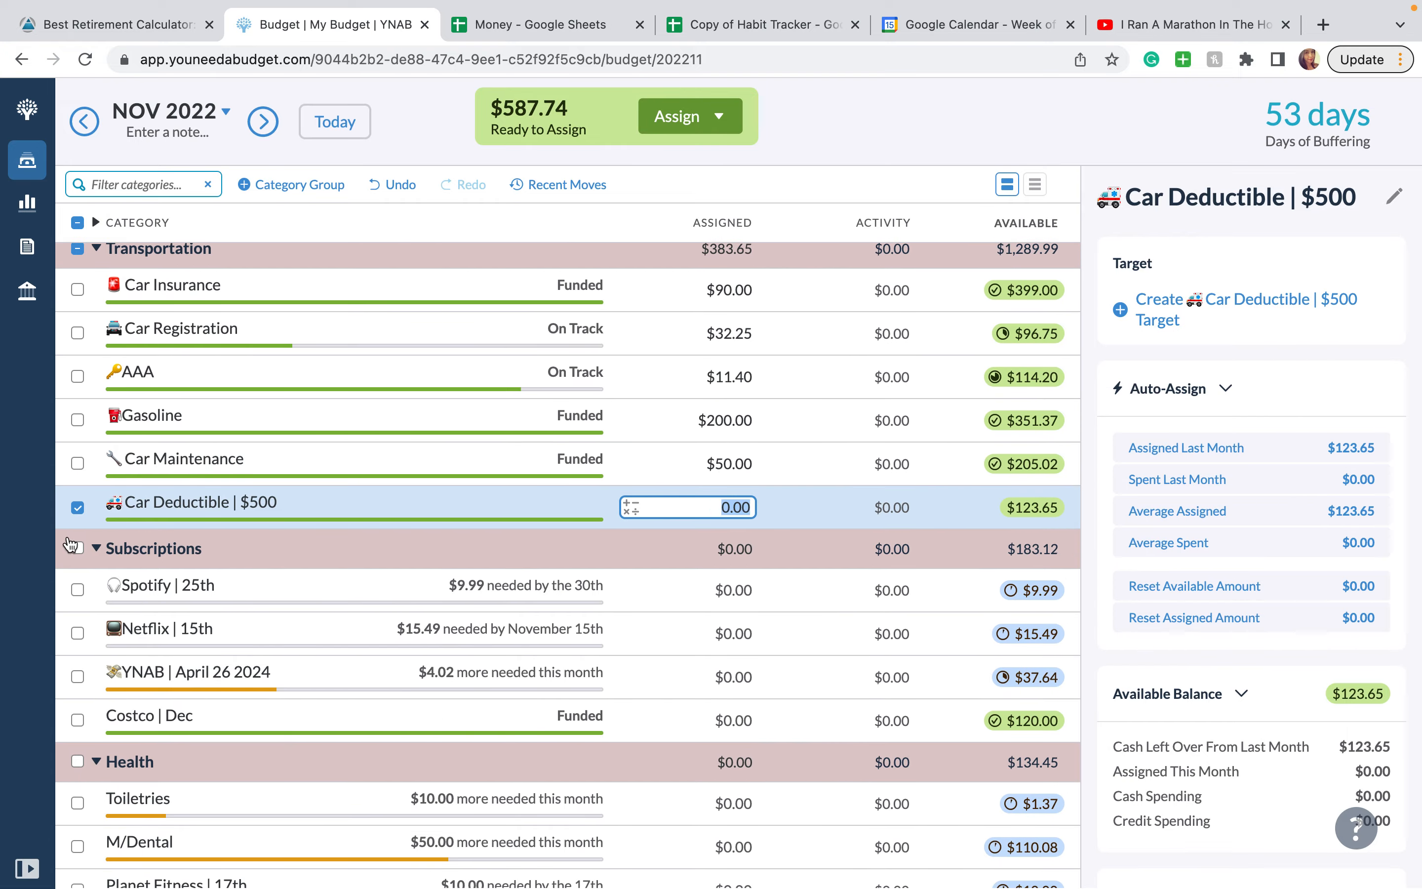
{"action": "left_click", "coordinate": [77, 507]}
Auto-assign the underfunded amounts to Spotify, Netflix and YNAB in the Subscriptions group, leaving out Costco, and clear the selection.
{"action": "left_click", "coordinate": [79, 546]}
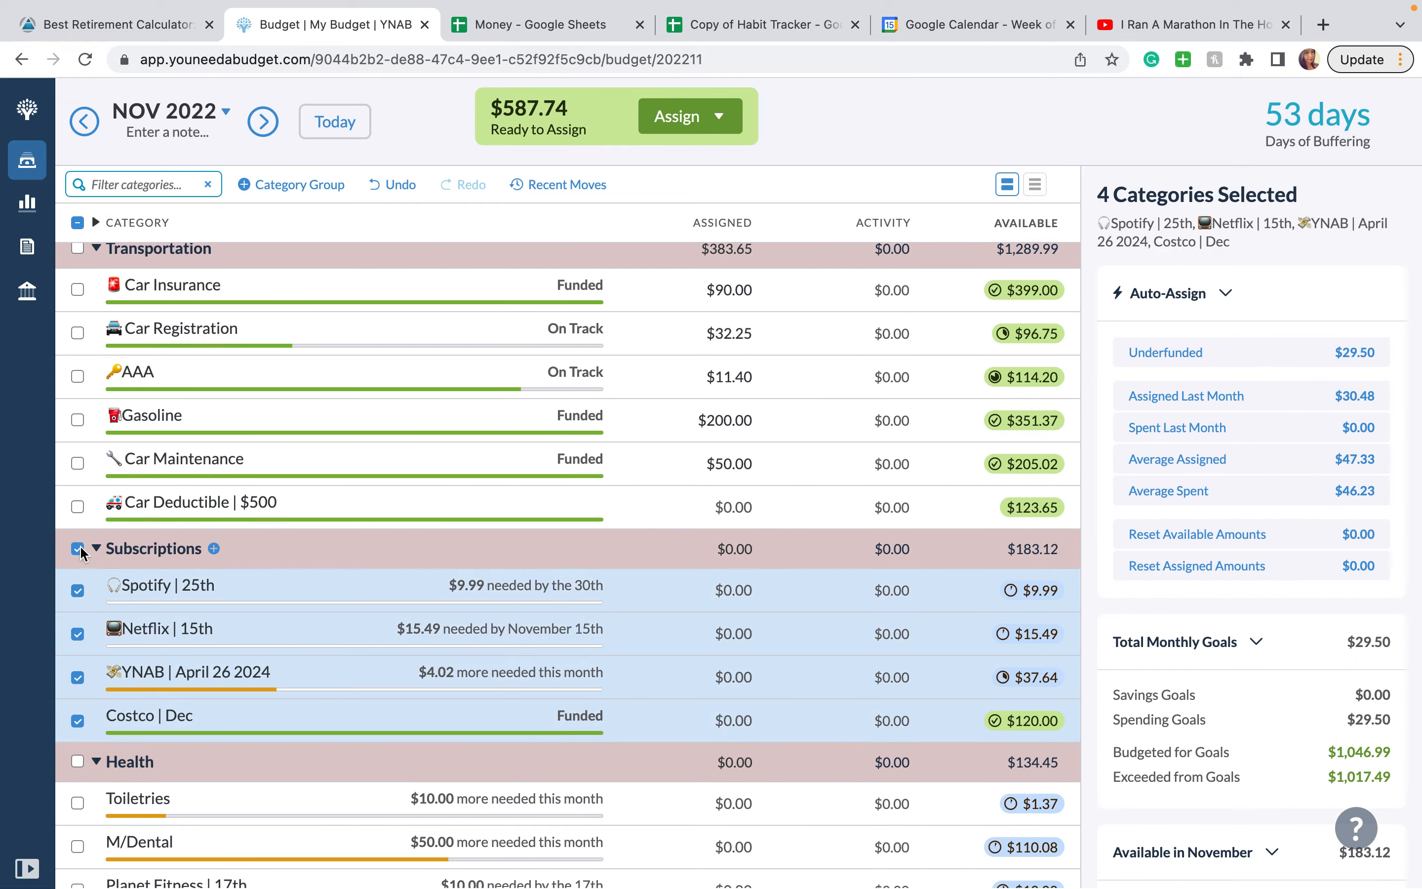
{"action": "left_click", "coordinate": [78, 548]}
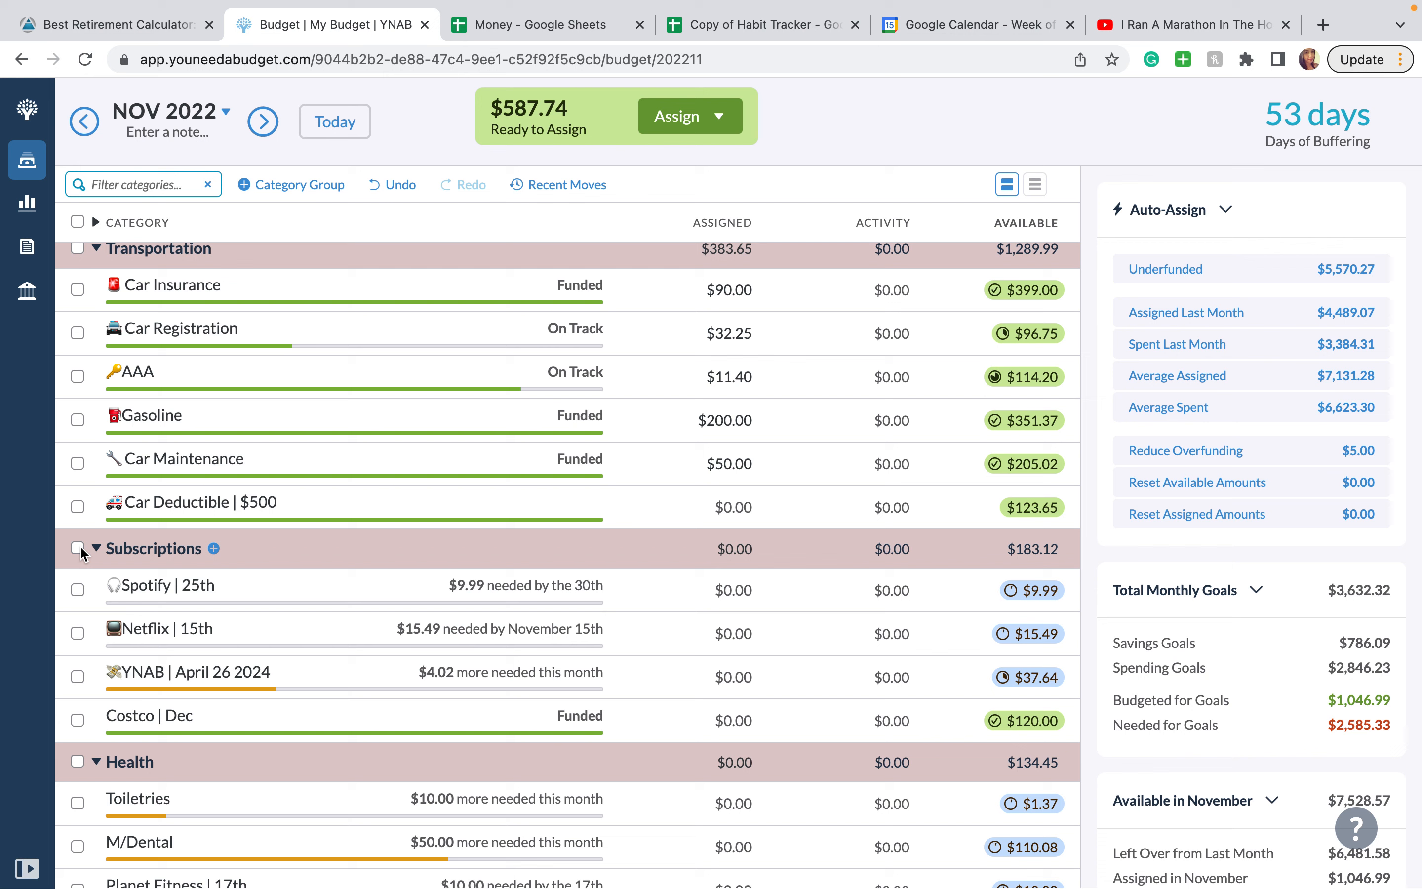
{"action": "left_click", "coordinate": [77, 591]}
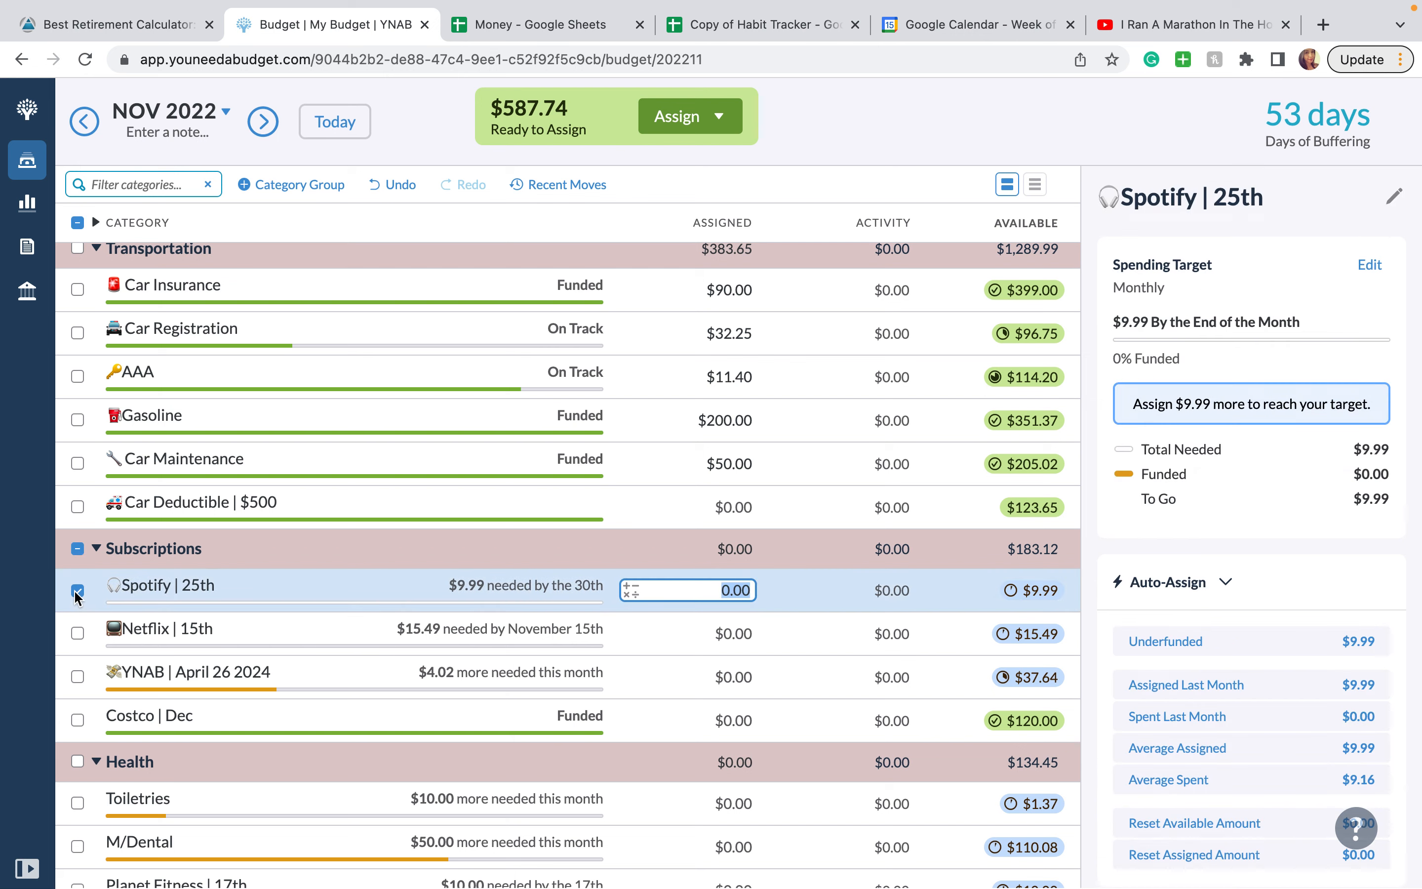
{"action": "left_click", "coordinate": [81, 633]}
{"action": "left_click", "coordinate": [77, 676]}
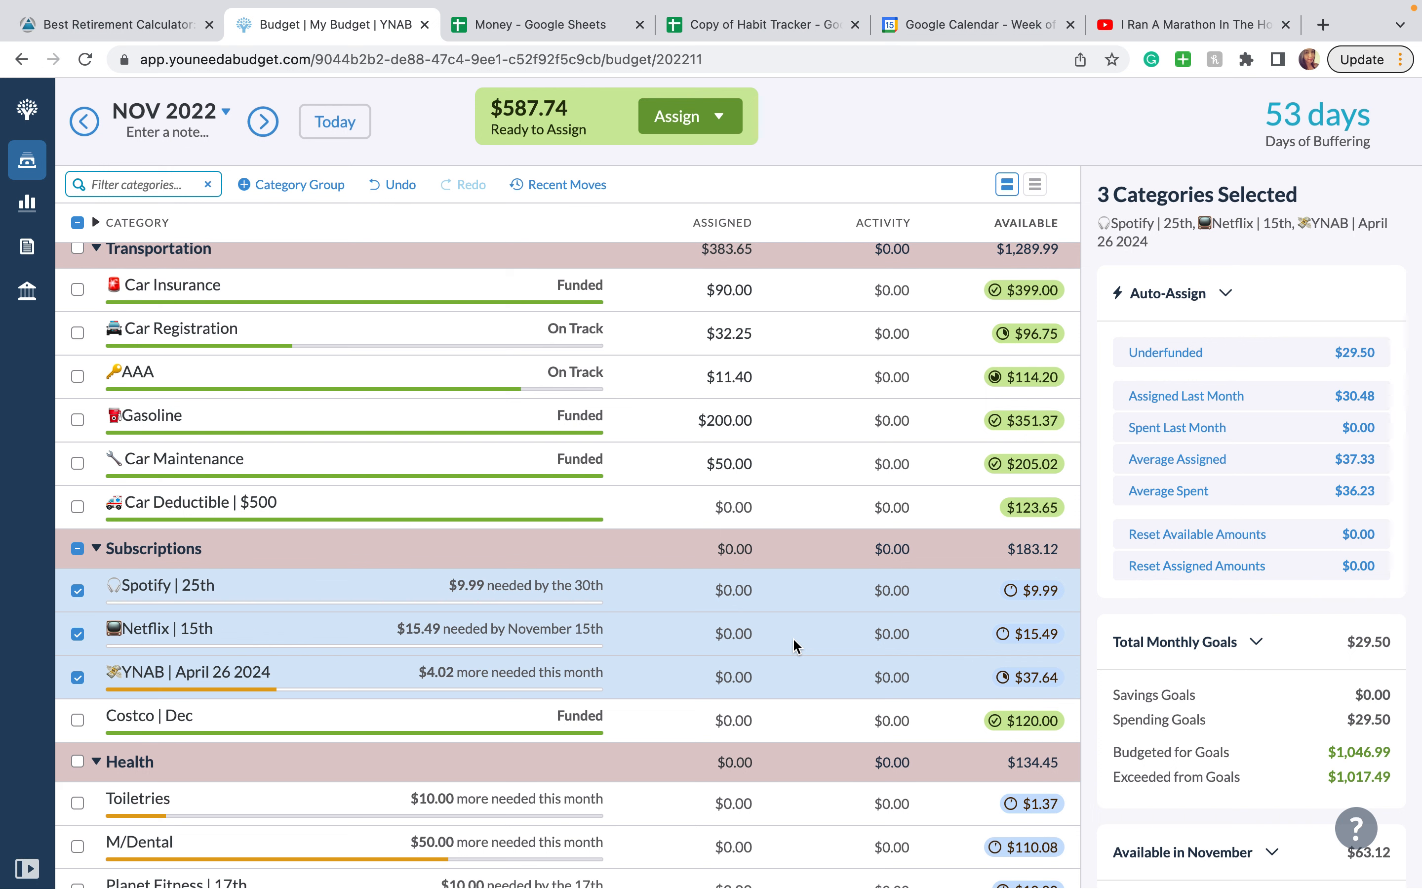
{"action": "left_click", "coordinate": [727, 673]}
{"action": "left_click", "coordinate": [1187, 351]}
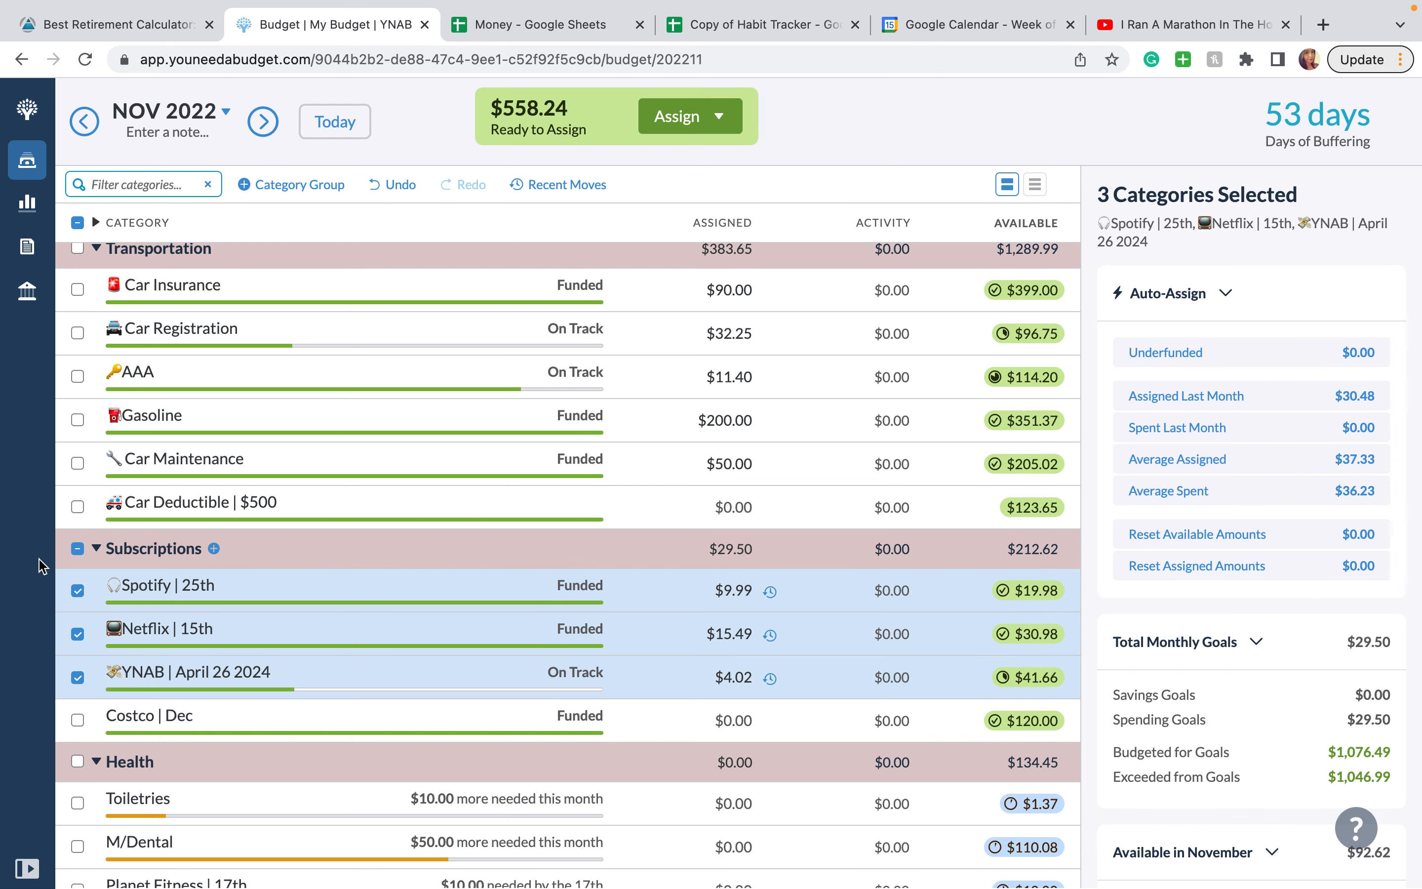
{"action": "left_click", "coordinate": [74, 550]}
Assign $10 to the monthly Planet Fitness category in the Health group.
{"action": "scroll", "coordinate": [287, 639], "scroll_direction": "down", "scroll_amount": 3}
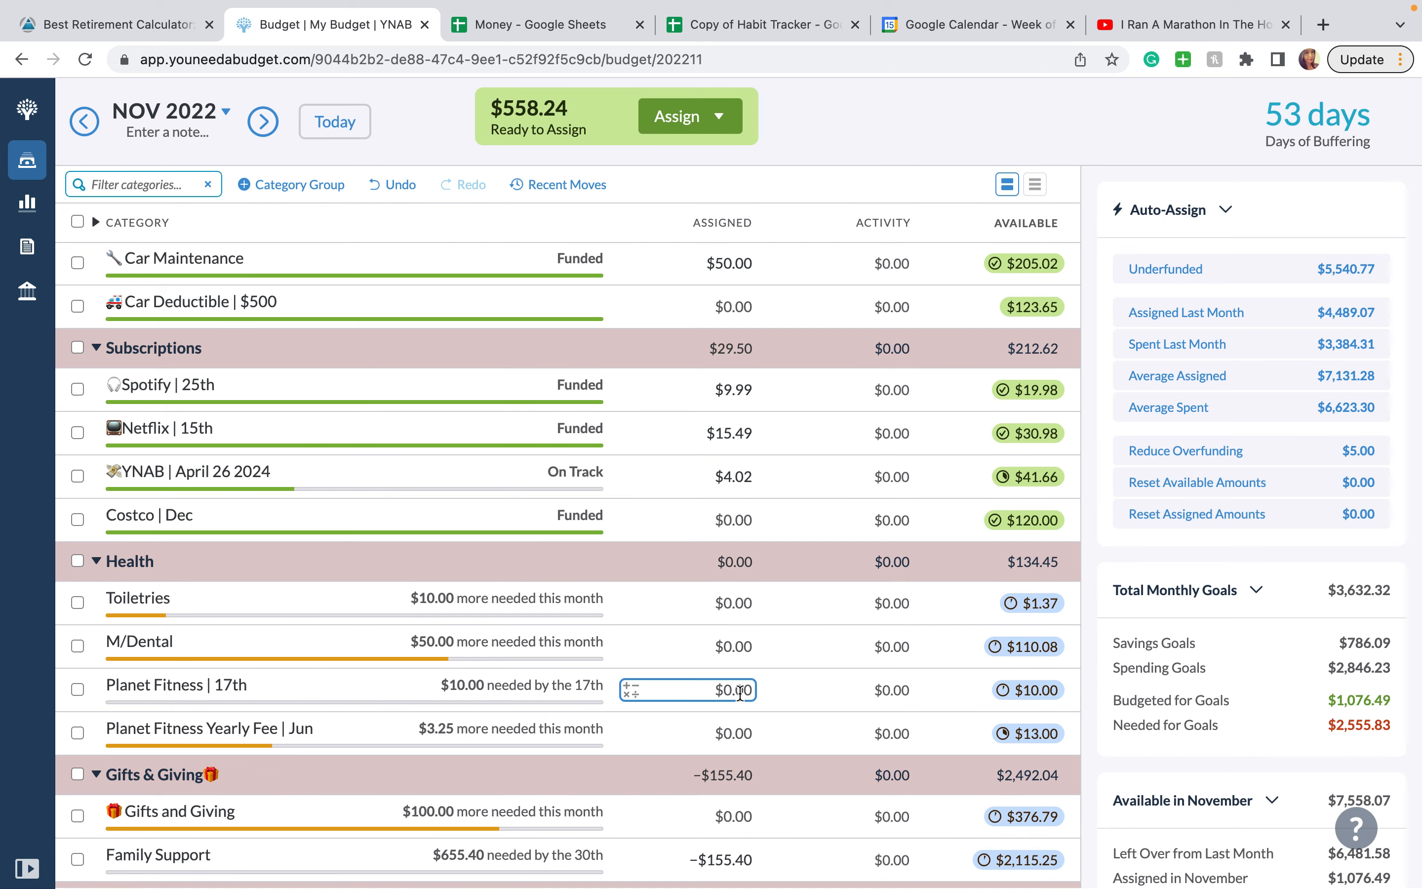
{"action": "left_click", "coordinate": [723, 690]}
{"action": "type", "text": "10"}
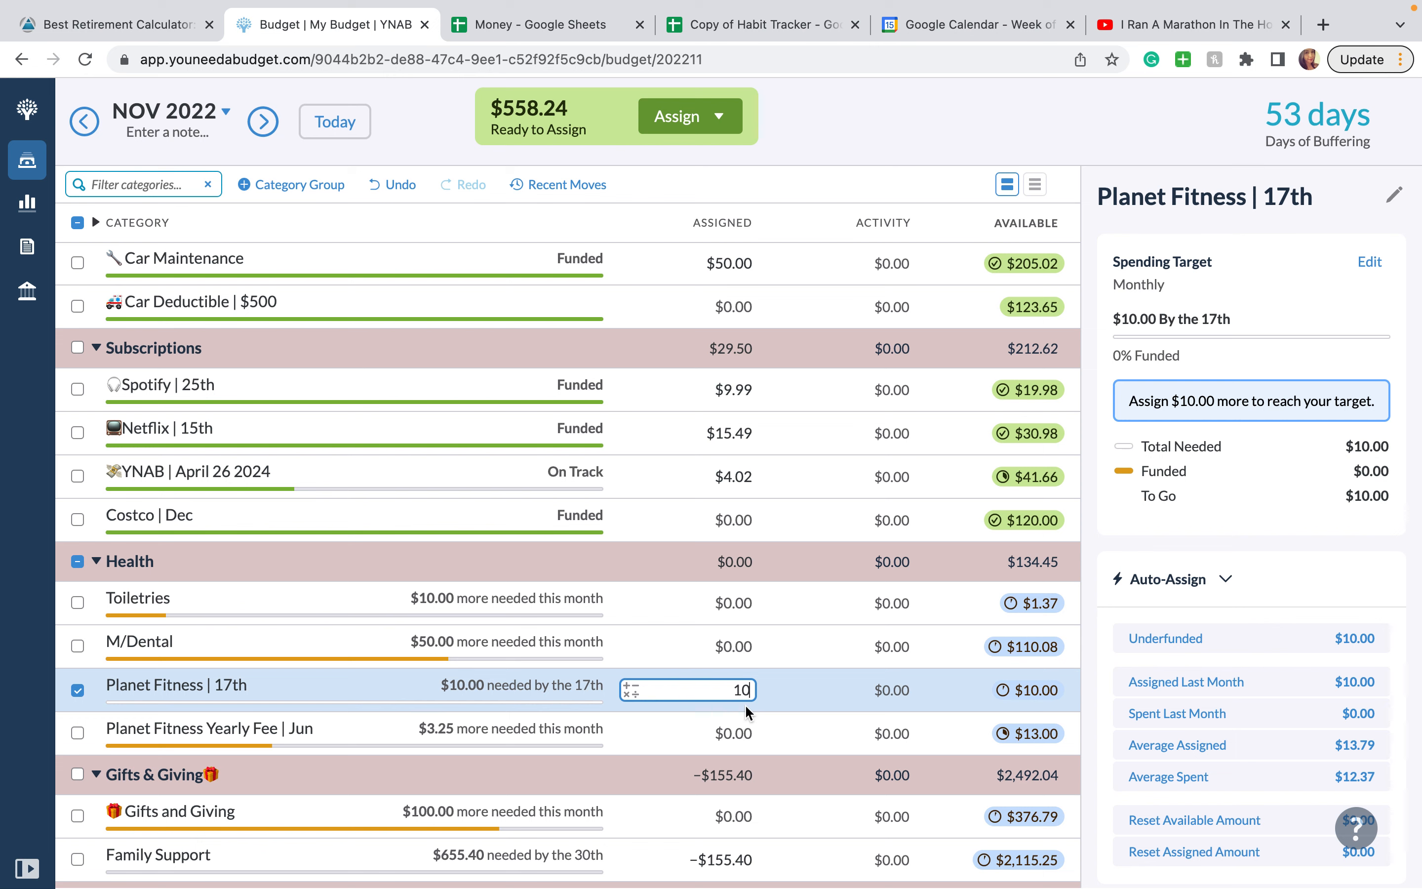
{"action": "key", "text": "Return"}
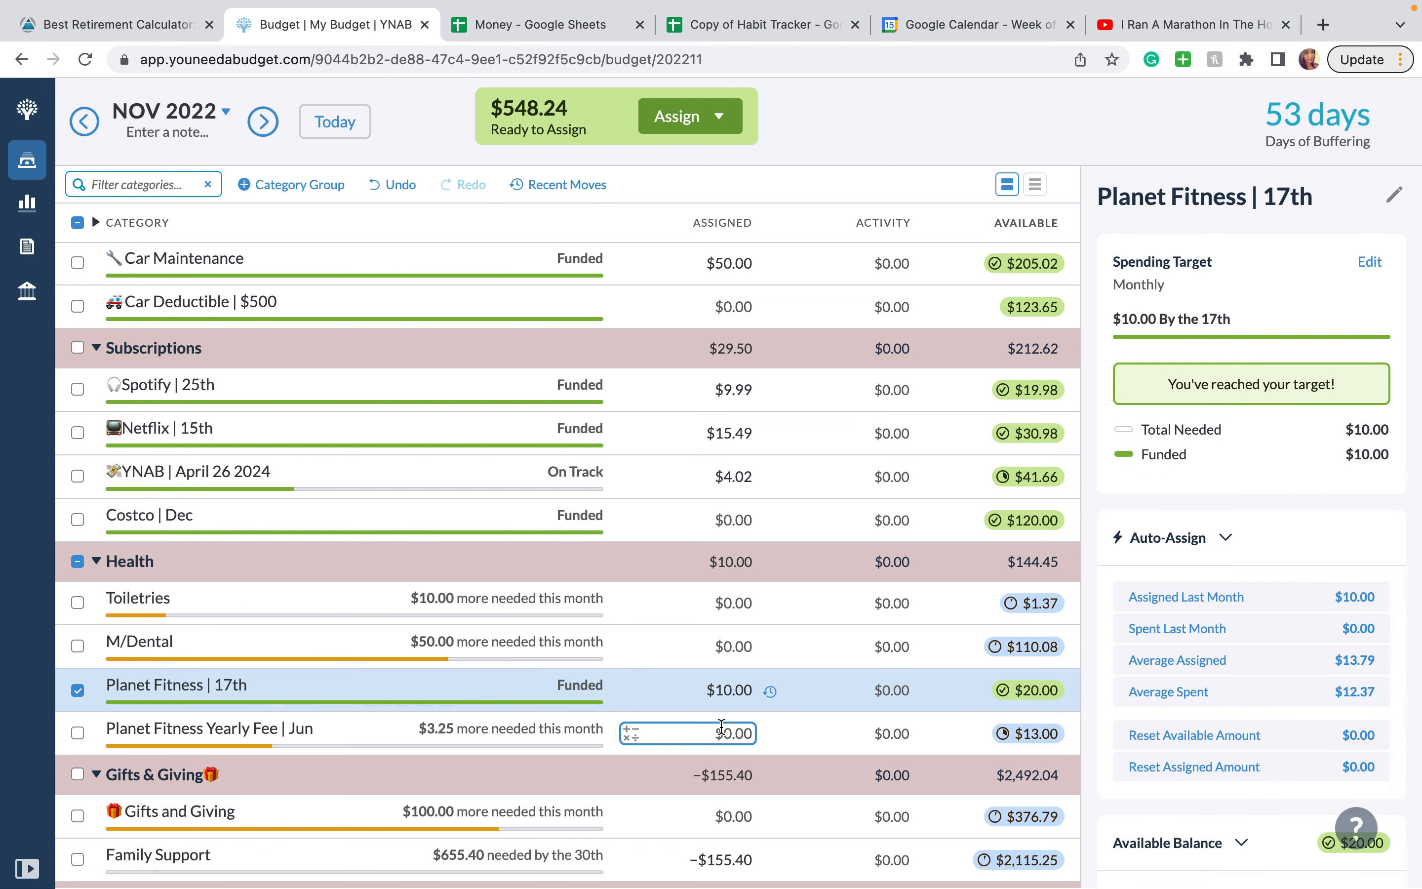
Assign $3.25 to the Planet Fitness Yearly Fee category in the Health group and deselect it.
{"action": "left_click", "coordinate": [724, 732]}
{"action": "type", "text": "3.25"}
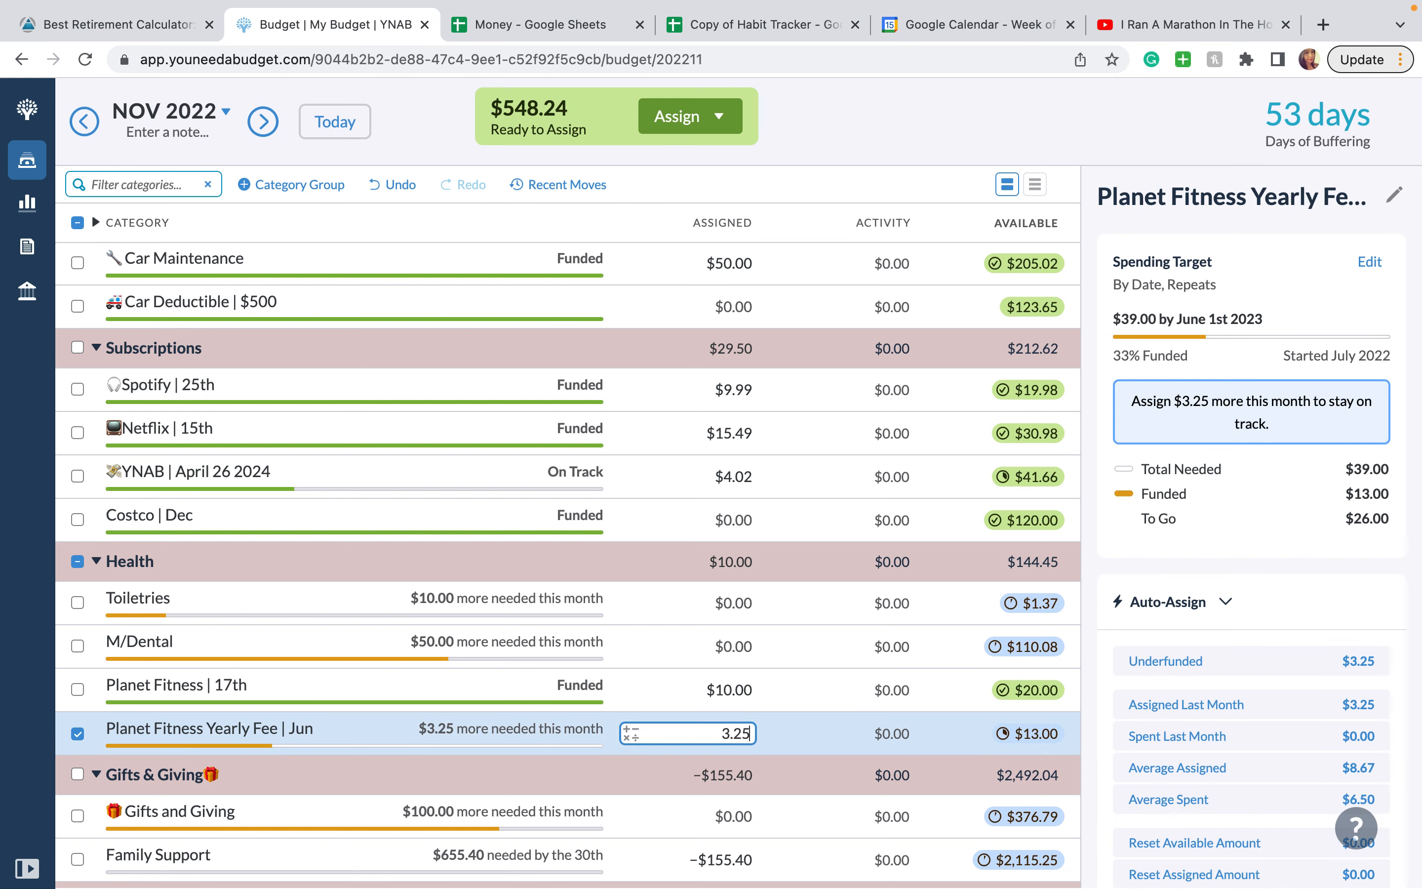
{"action": "key", "text": "Return"}
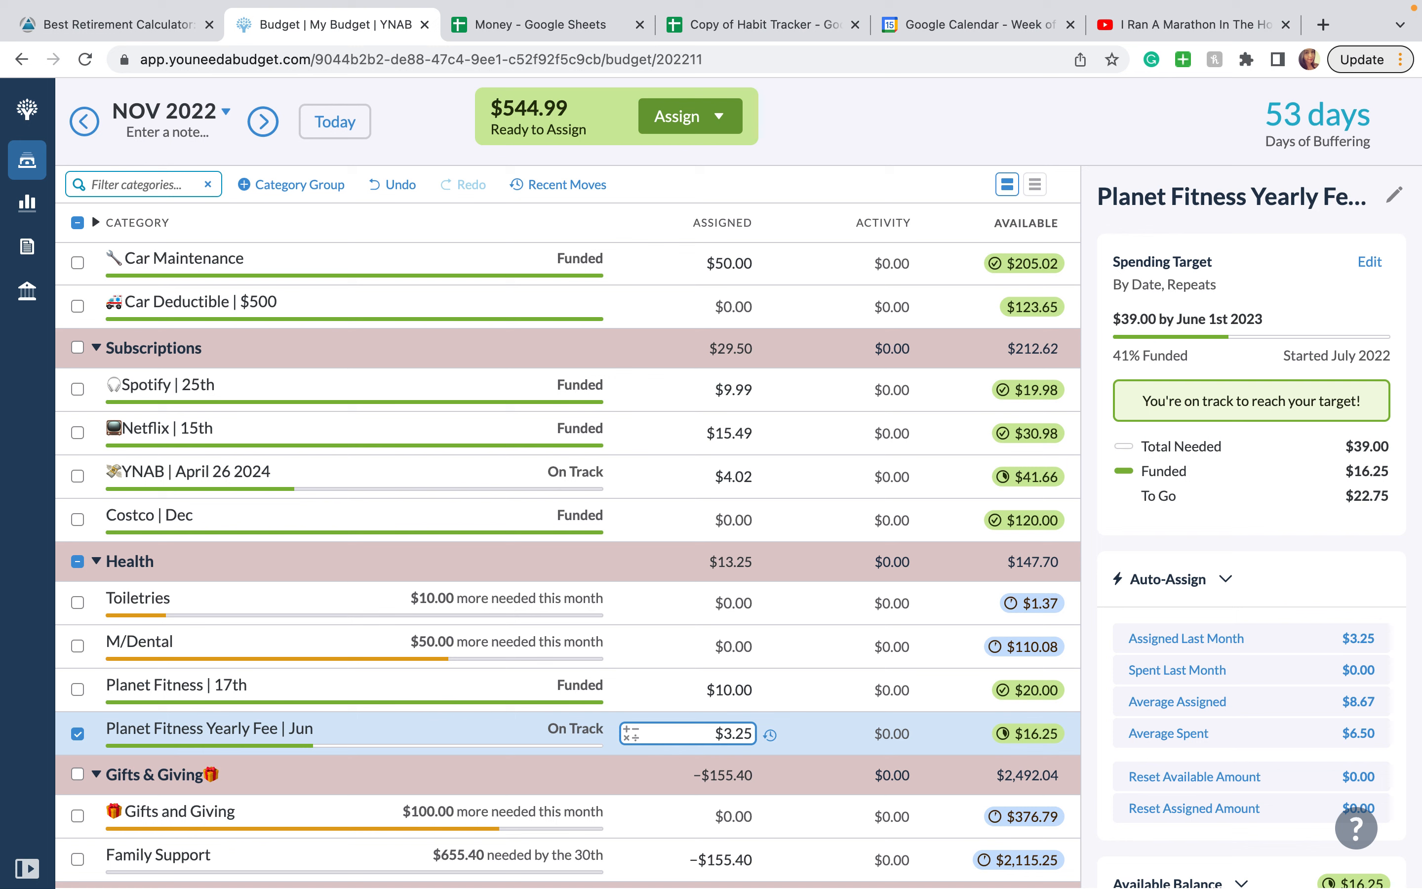
{"action": "key", "text": "Return"}
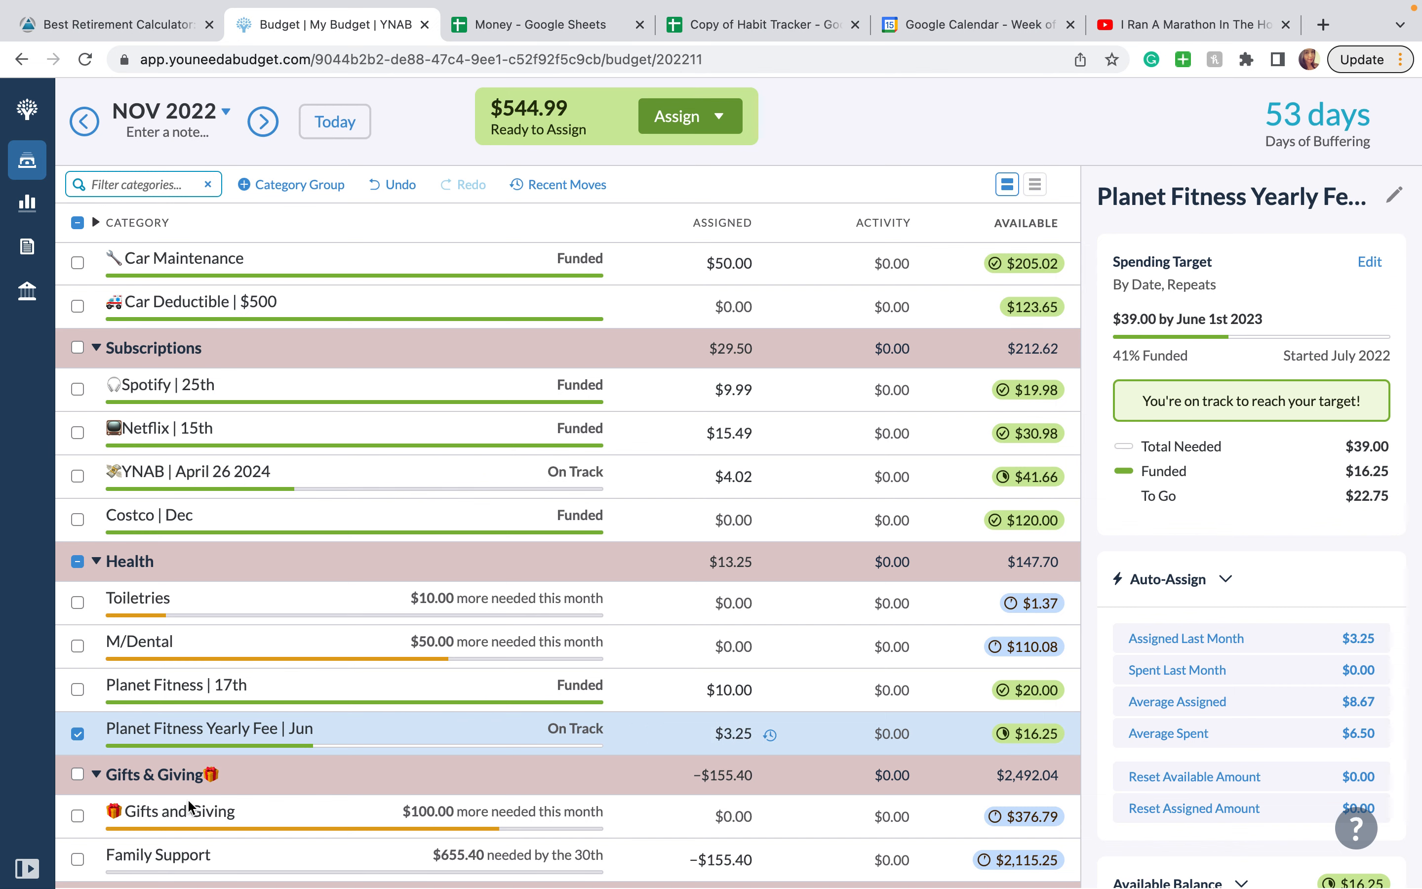
{"action": "scroll", "coordinate": [372, 795], "scroll_direction": "down", "scroll_amount": 1}
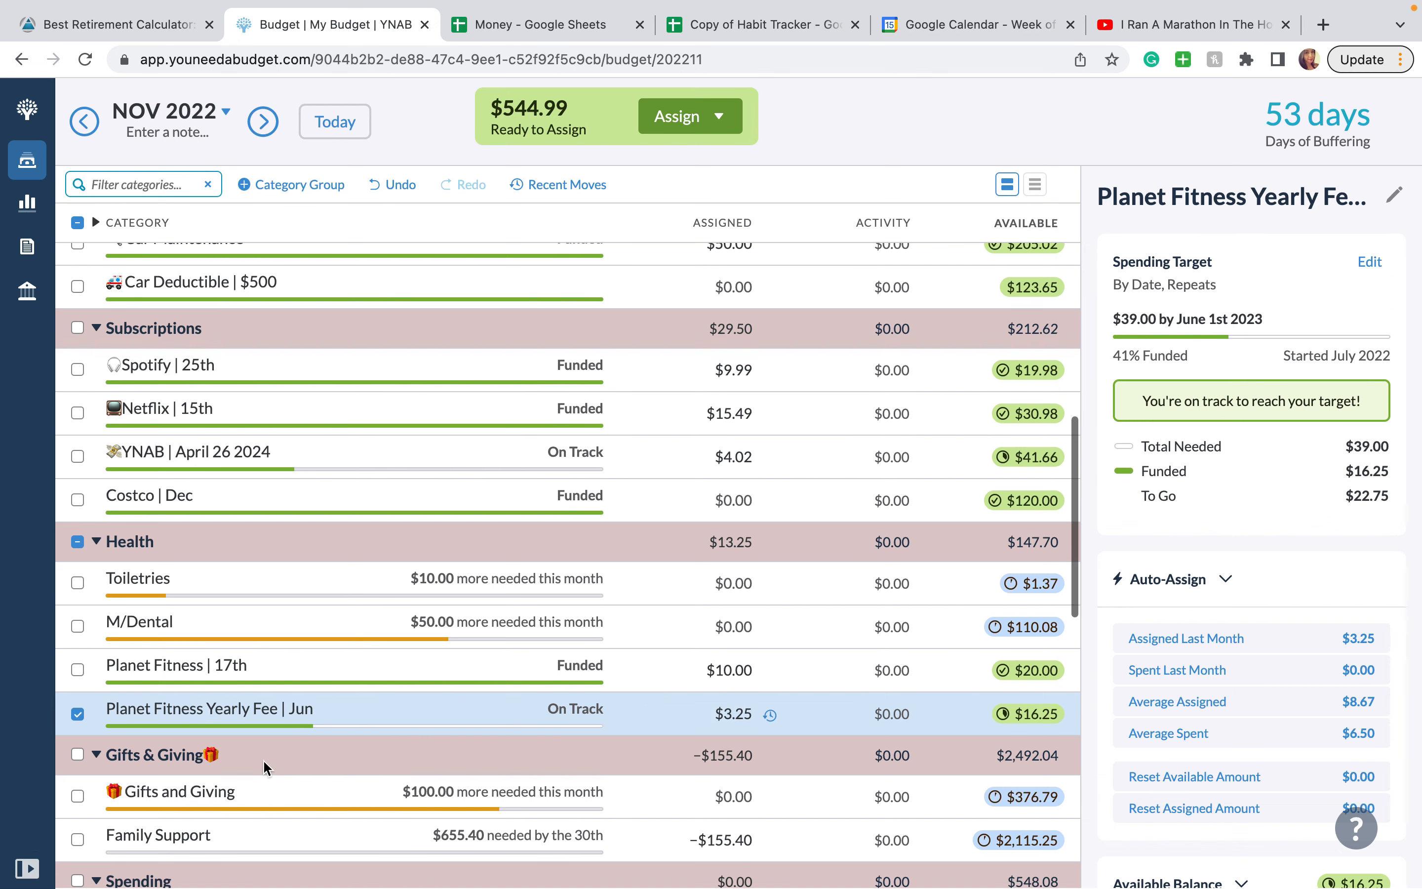
{"action": "left_click", "coordinate": [78, 713]}
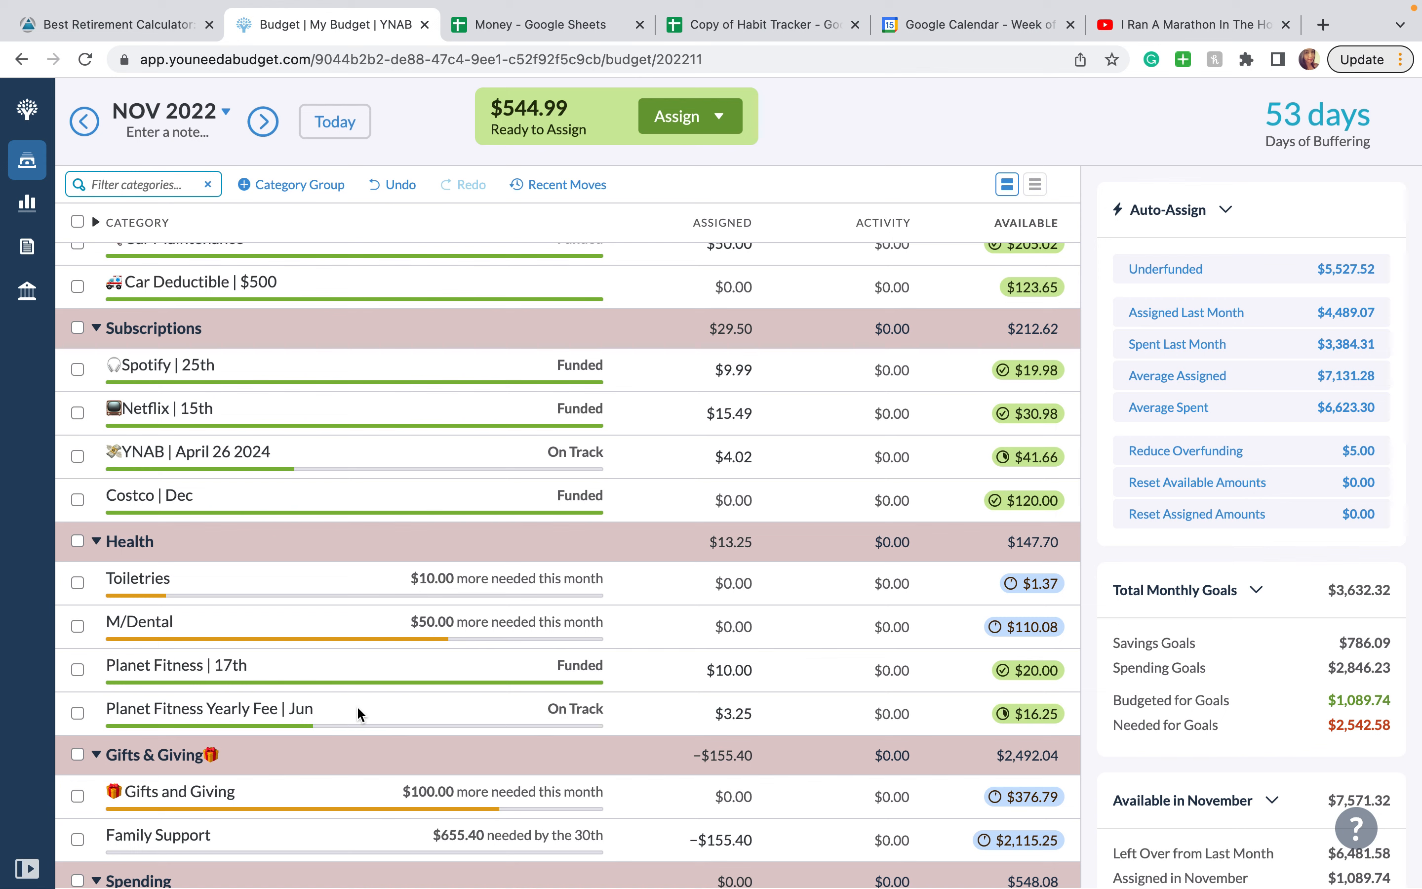
Add $250 to the amount assigned to Family Support in the Gifts & Giving group and deselect it.
{"action": "scroll", "coordinate": [357, 706], "scroll_direction": "down", "scroll_amount": 5}
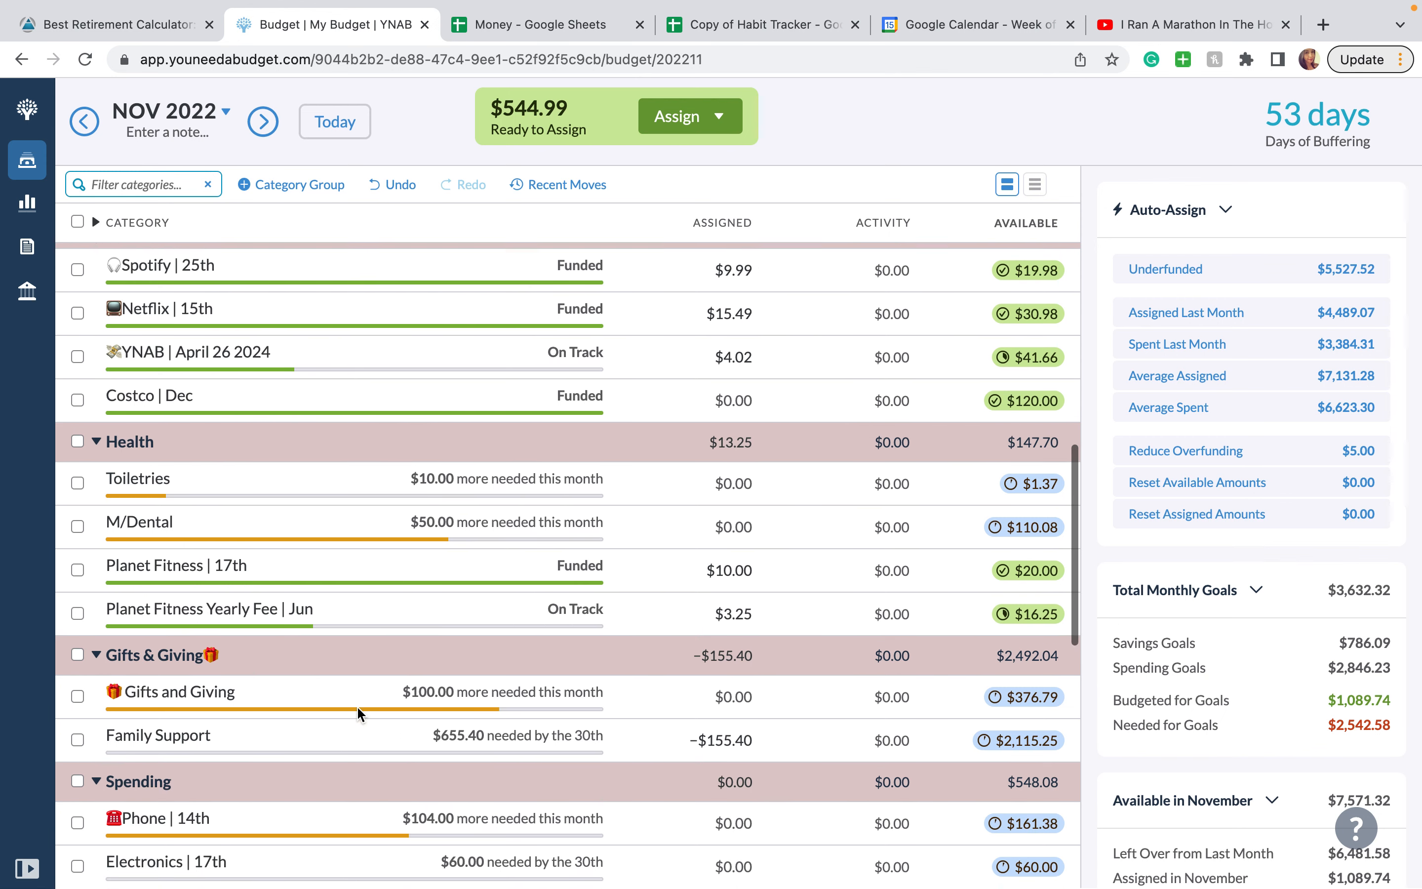
{"action": "left_click", "coordinate": [682, 606]}
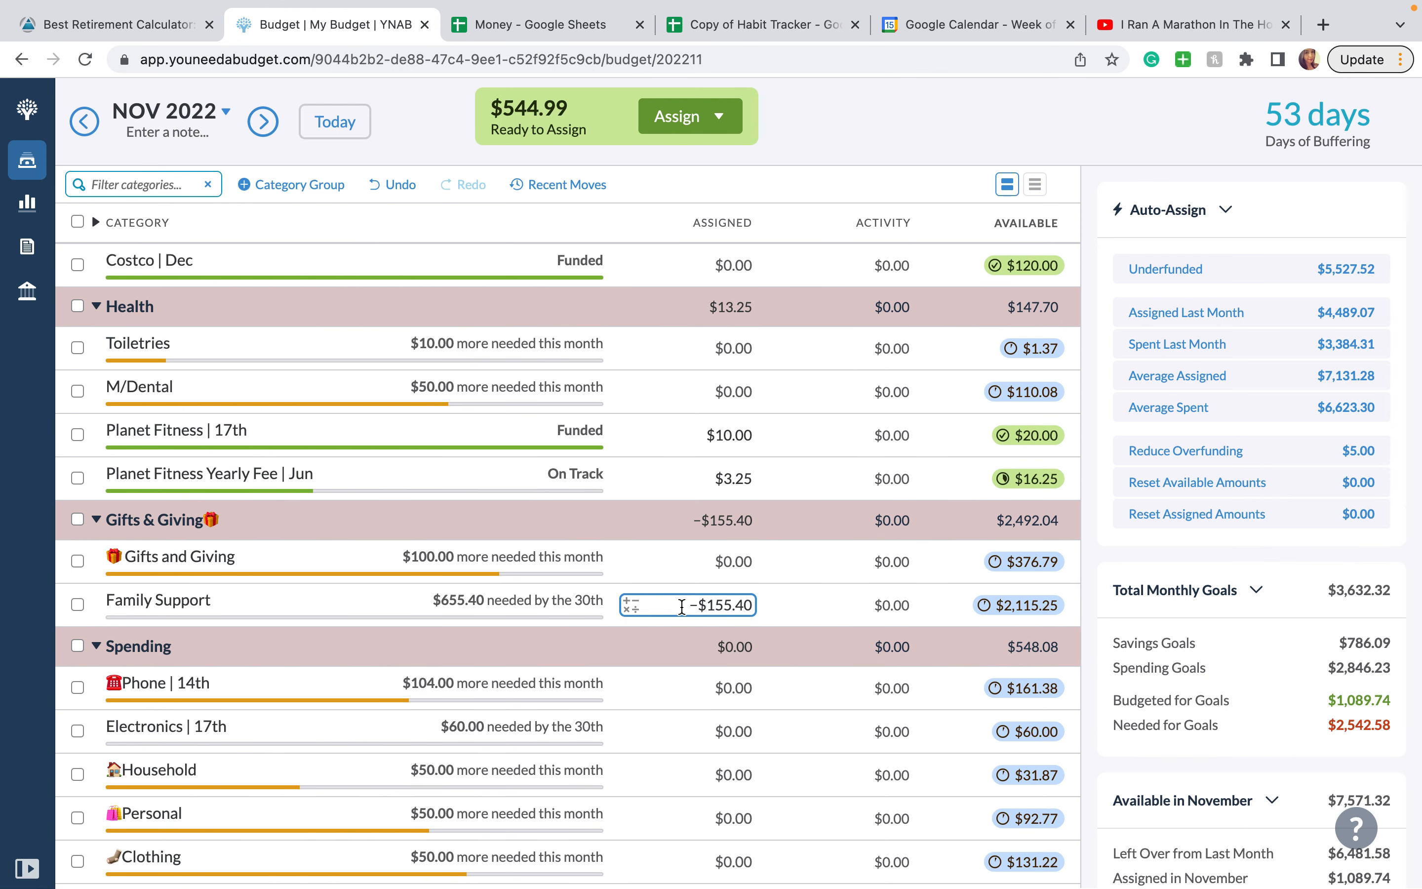
{"action": "left_click", "coordinate": [751, 605]}
{"action": "left_click", "coordinate": [751, 605]}
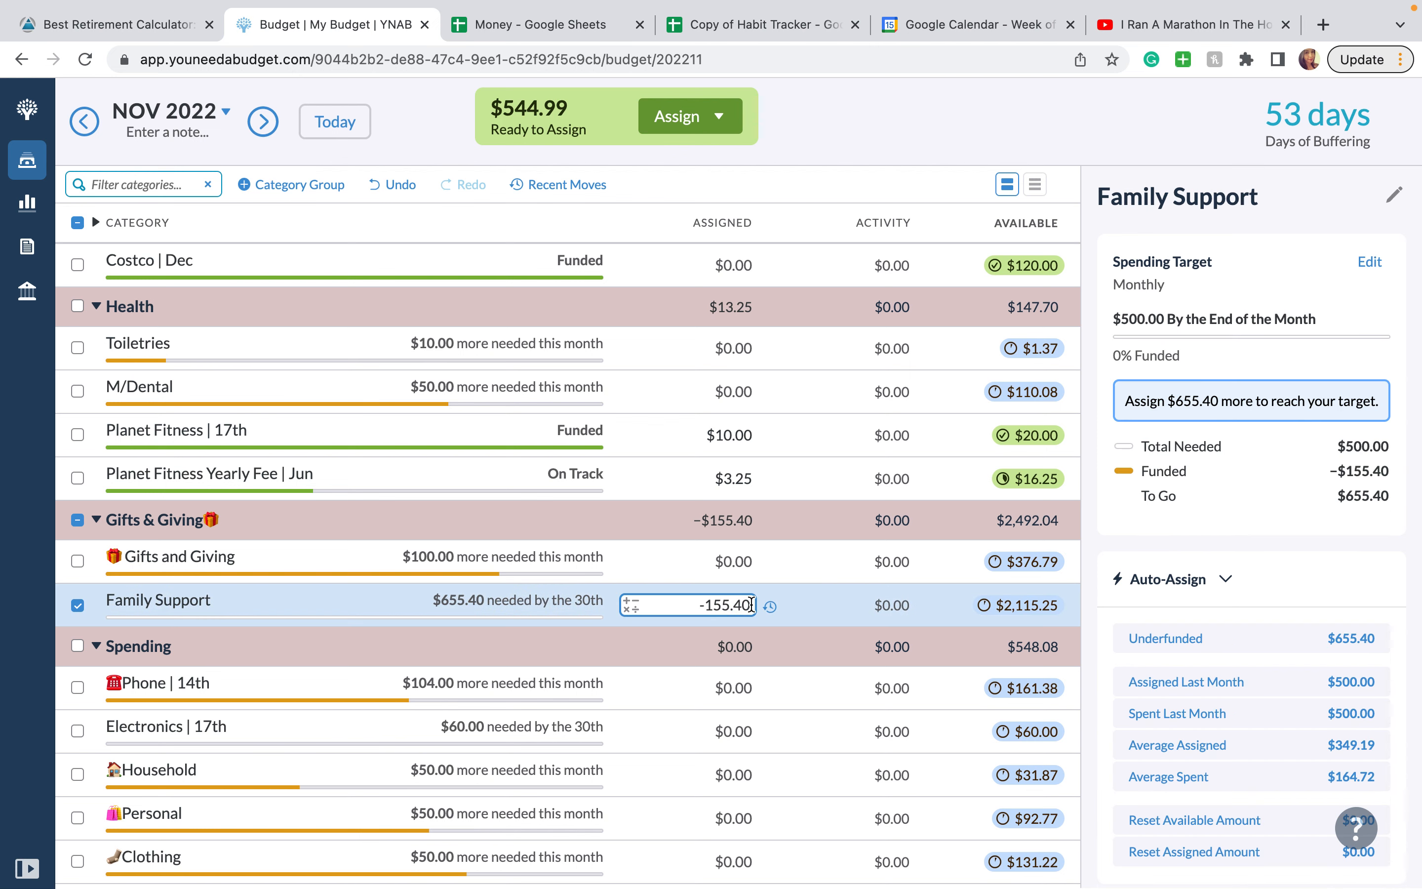
{"action": "type", "text": "+250"}
{"action": "key", "text": "Return"}
{"action": "scroll", "coordinate": [774, 664], "scroll_direction": "down", "scroll_amount": 1}
{"action": "scroll", "coordinate": [775, 663], "scroll_direction": "down", "scroll_amount": 1}
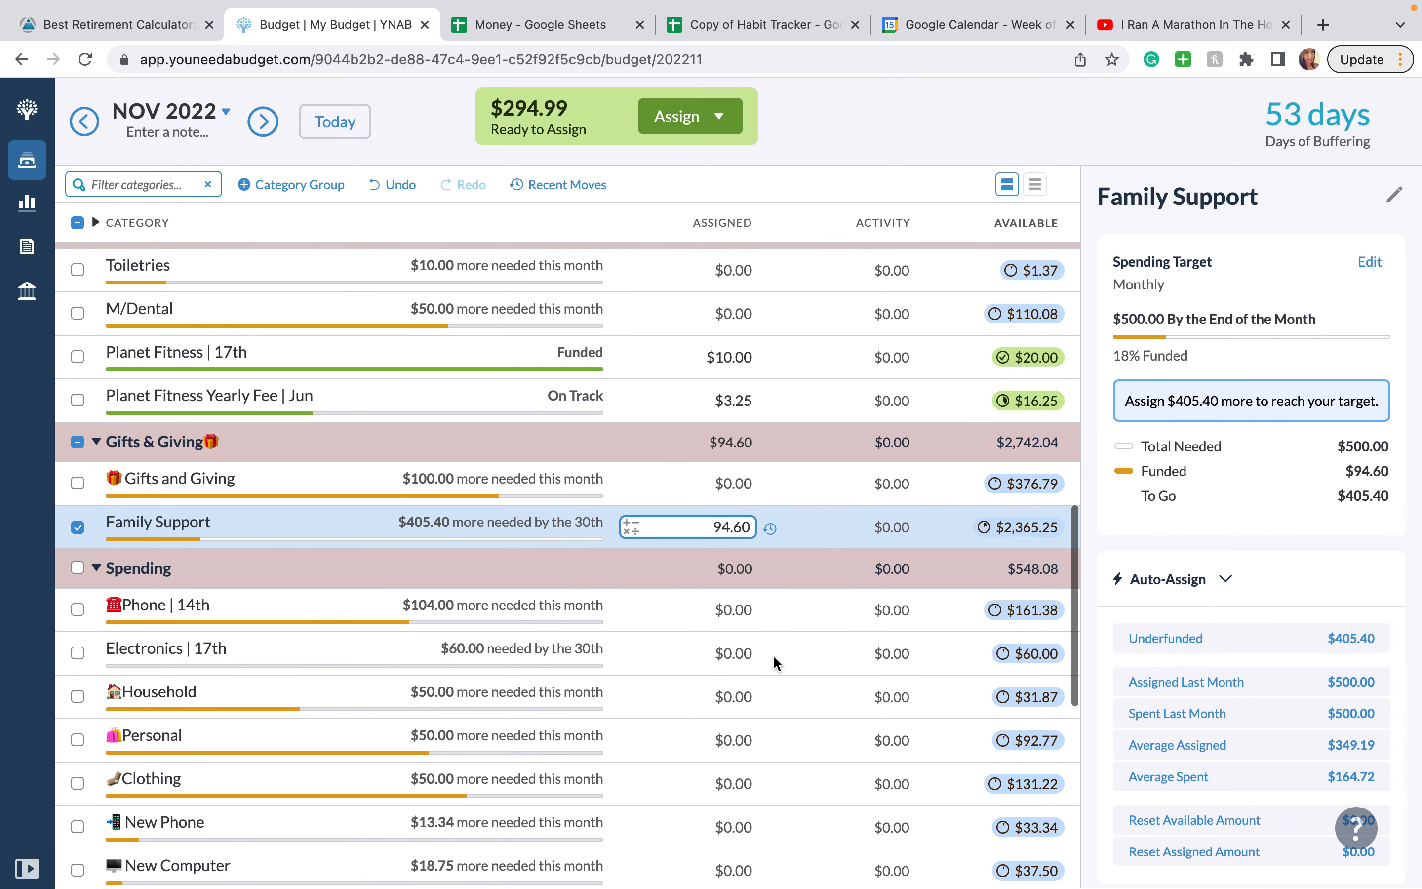
{"action": "left_click", "coordinate": [81, 526]}
Assign $104 to the Phone category and $60 to Electronics in the Spending group.
{"action": "left_click", "coordinate": [743, 606]}
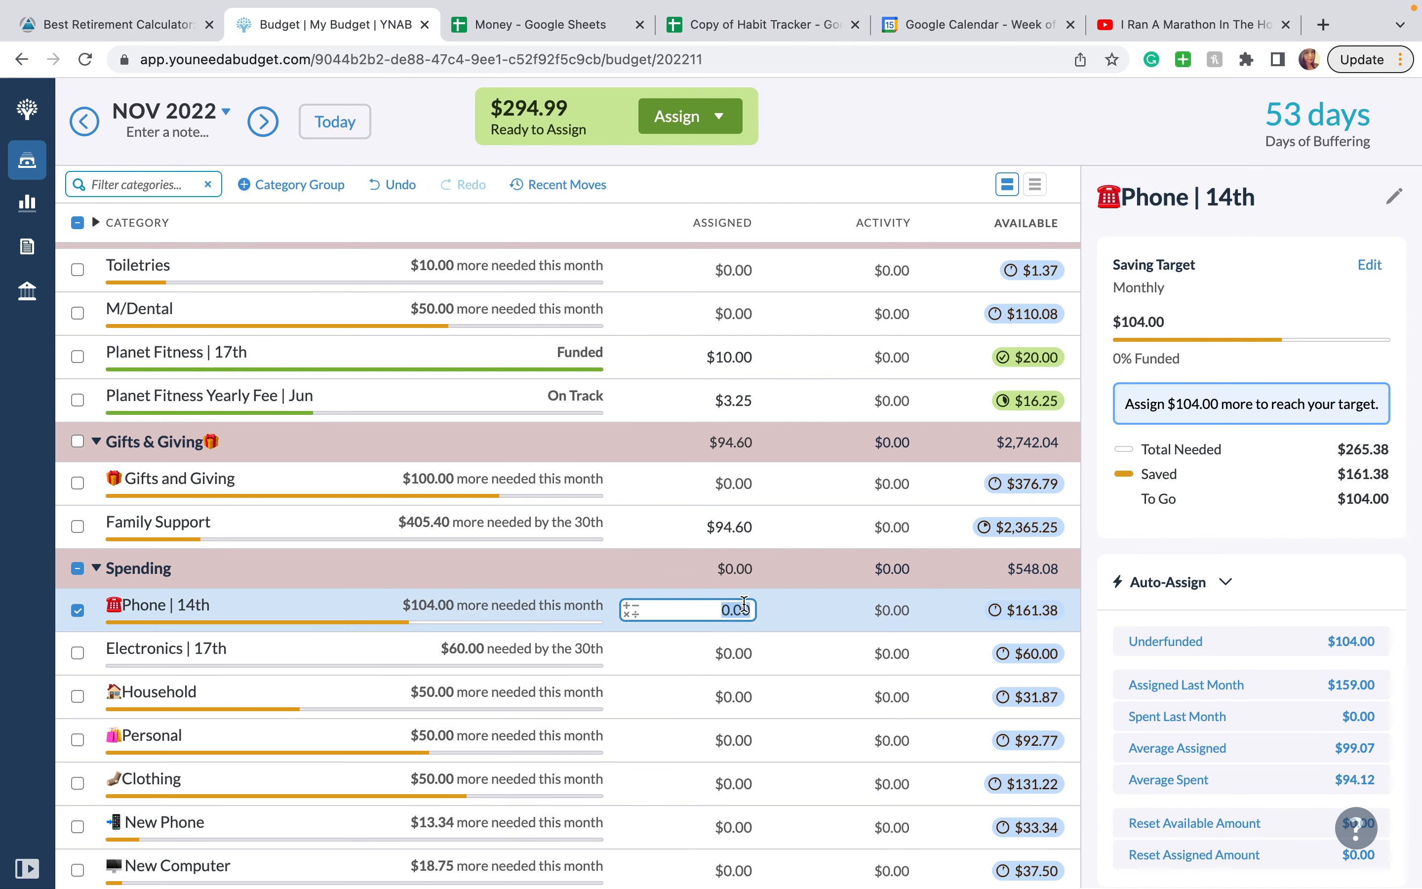
{"action": "type", "text": "104"}
{"action": "key", "text": "Return"}
{"action": "left_click", "coordinate": [747, 654]}
{"action": "type", "text": "60"}
{"action": "key", "text": "Return"}
Add the remaining $130.99 to the amount assigned to Rent in the Housing group.
{"action": "scroll", "coordinate": [742, 654], "scroll_direction": "down", "scroll_amount": 2}
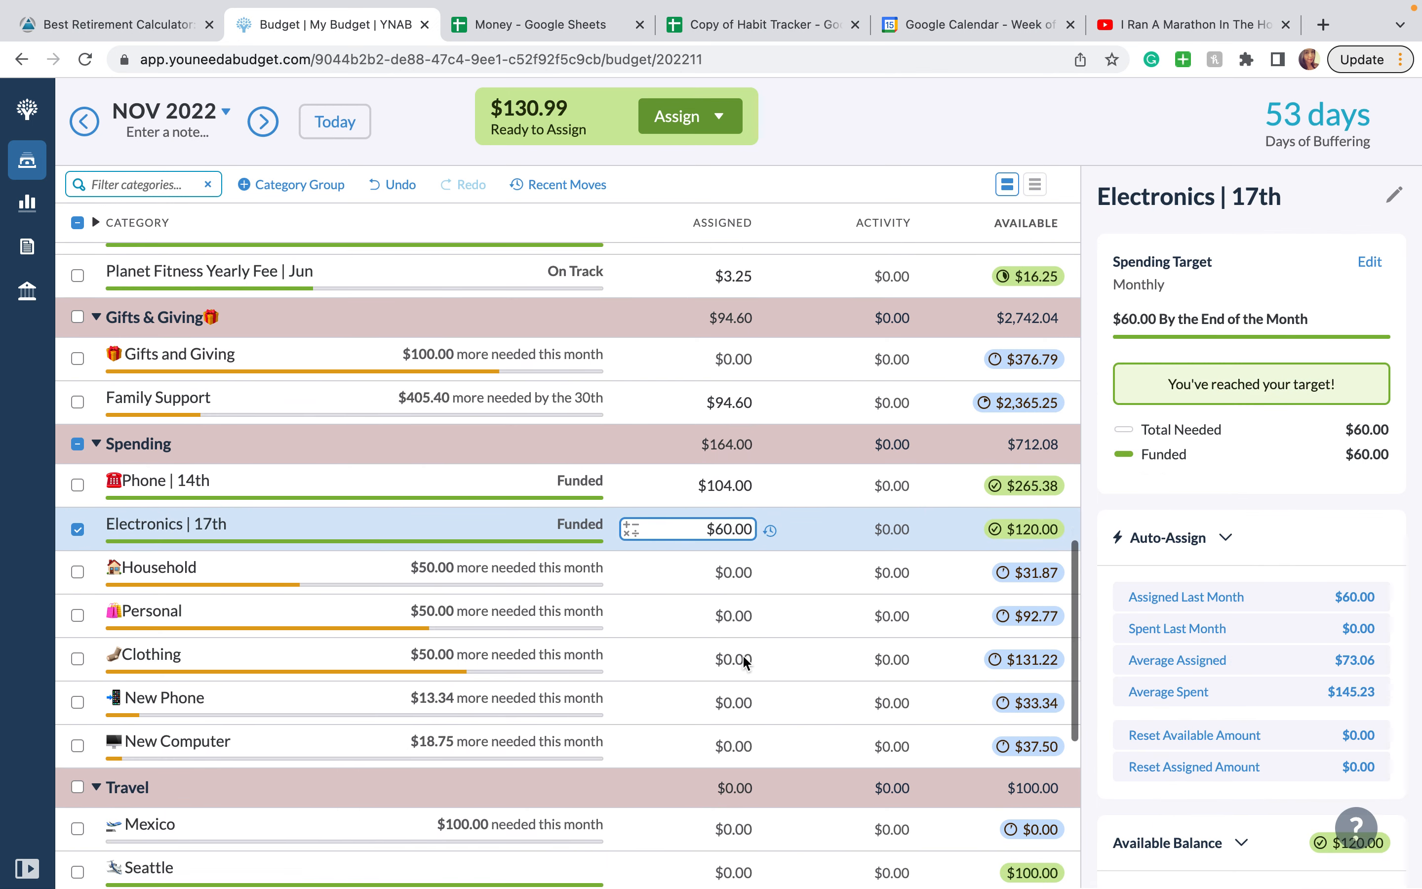
{"action": "scroll", "coordinate": [744, 655], "scroll_direction": "down", "scroll_amount": 4}
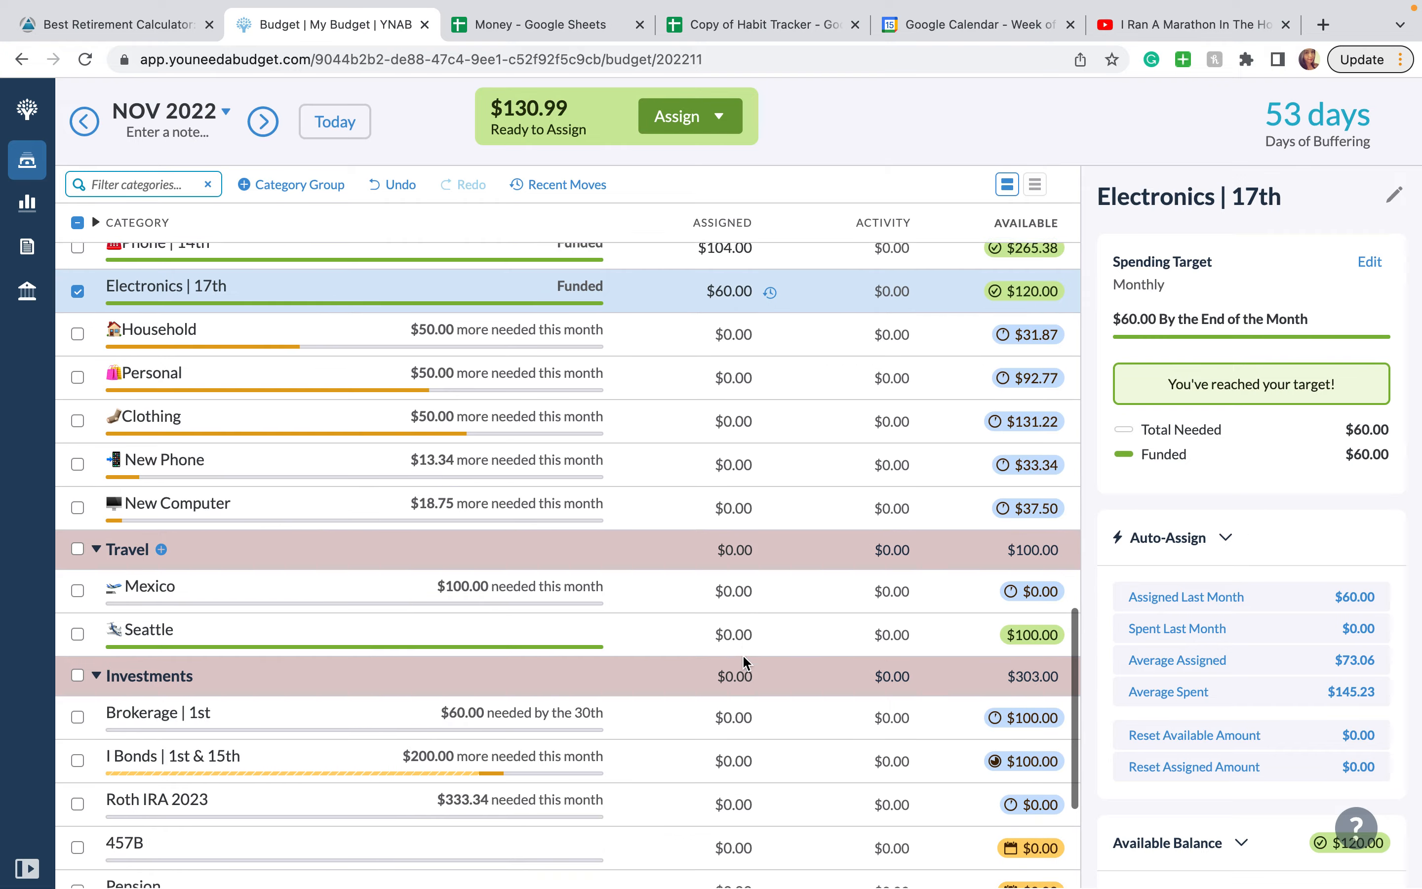
{"action": "scroll", "coordinate": [742, 654], "scroll_direction": "down", "scroll_amount": 4}
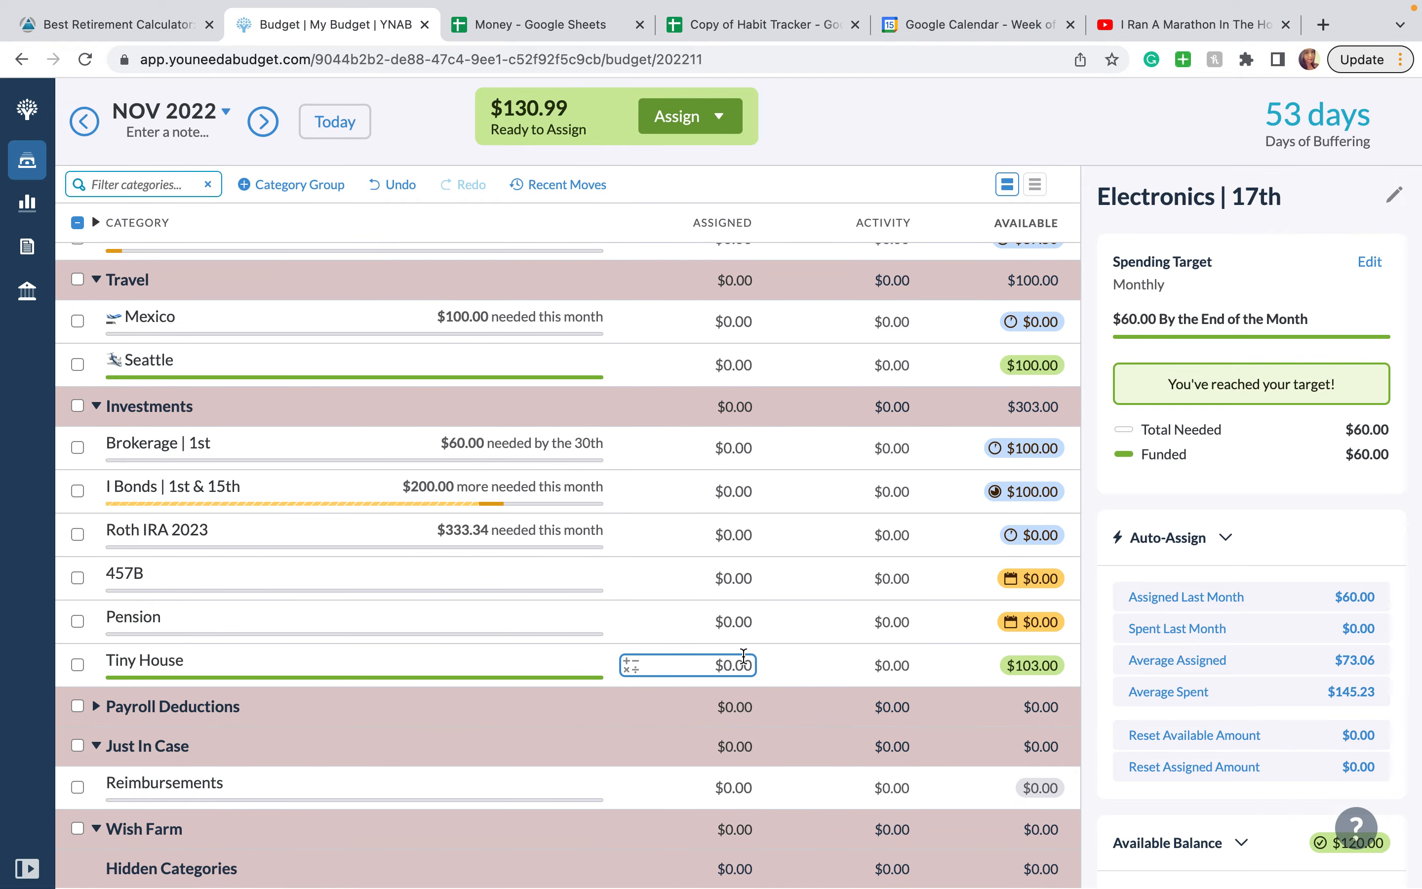
{"action": "scroll", "coordinate": [743, 655], "scroll_direction": "up", "scroll_amount": 5}
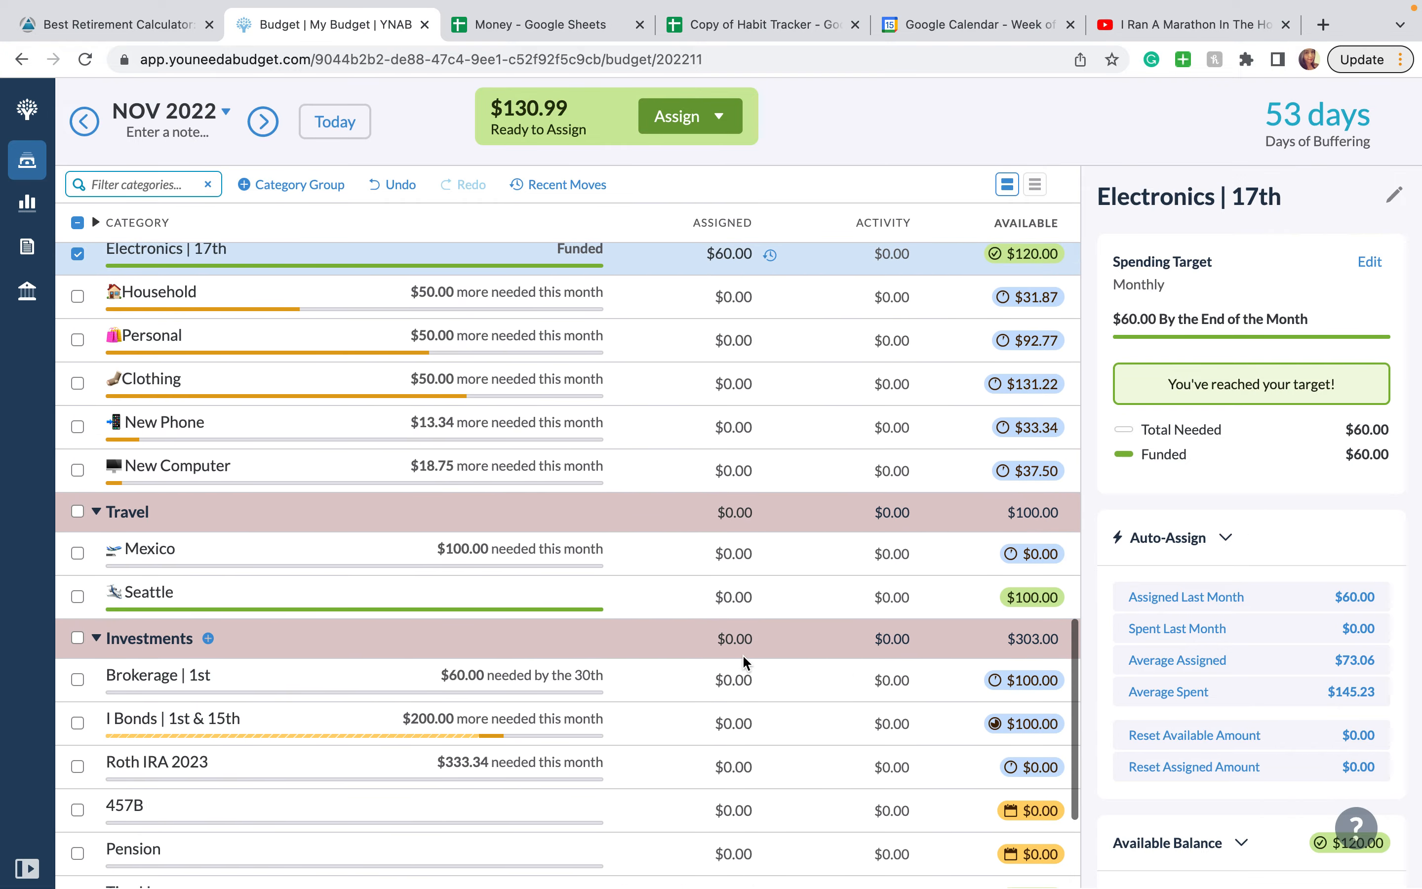
{"action": "scroll", "coordinate": [742, 654], "scroll_direction": "up", "scroll_amount": 10}
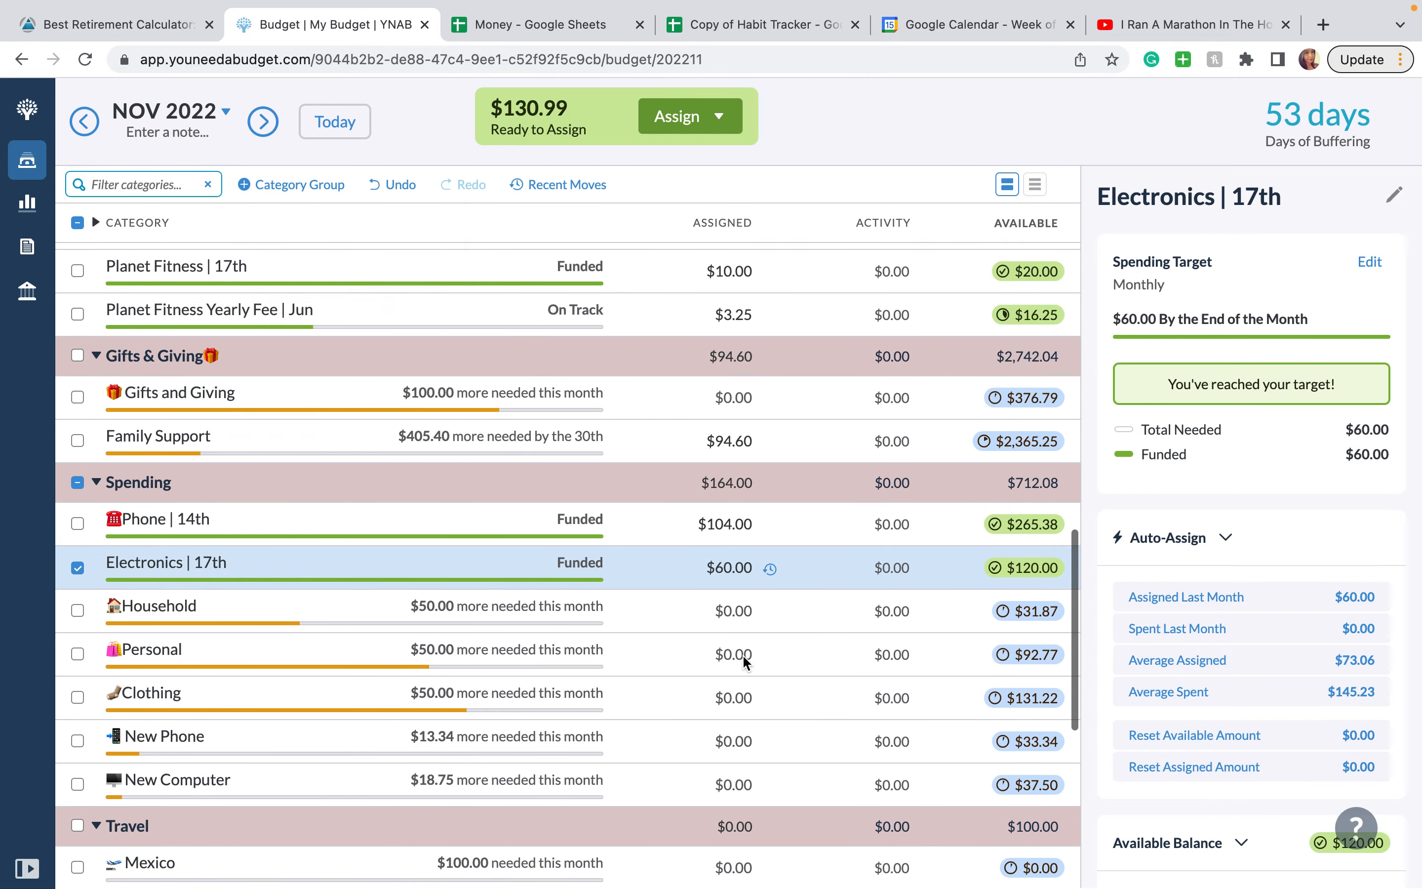
{"action": "left_click", "coordinate": [749, 521]}
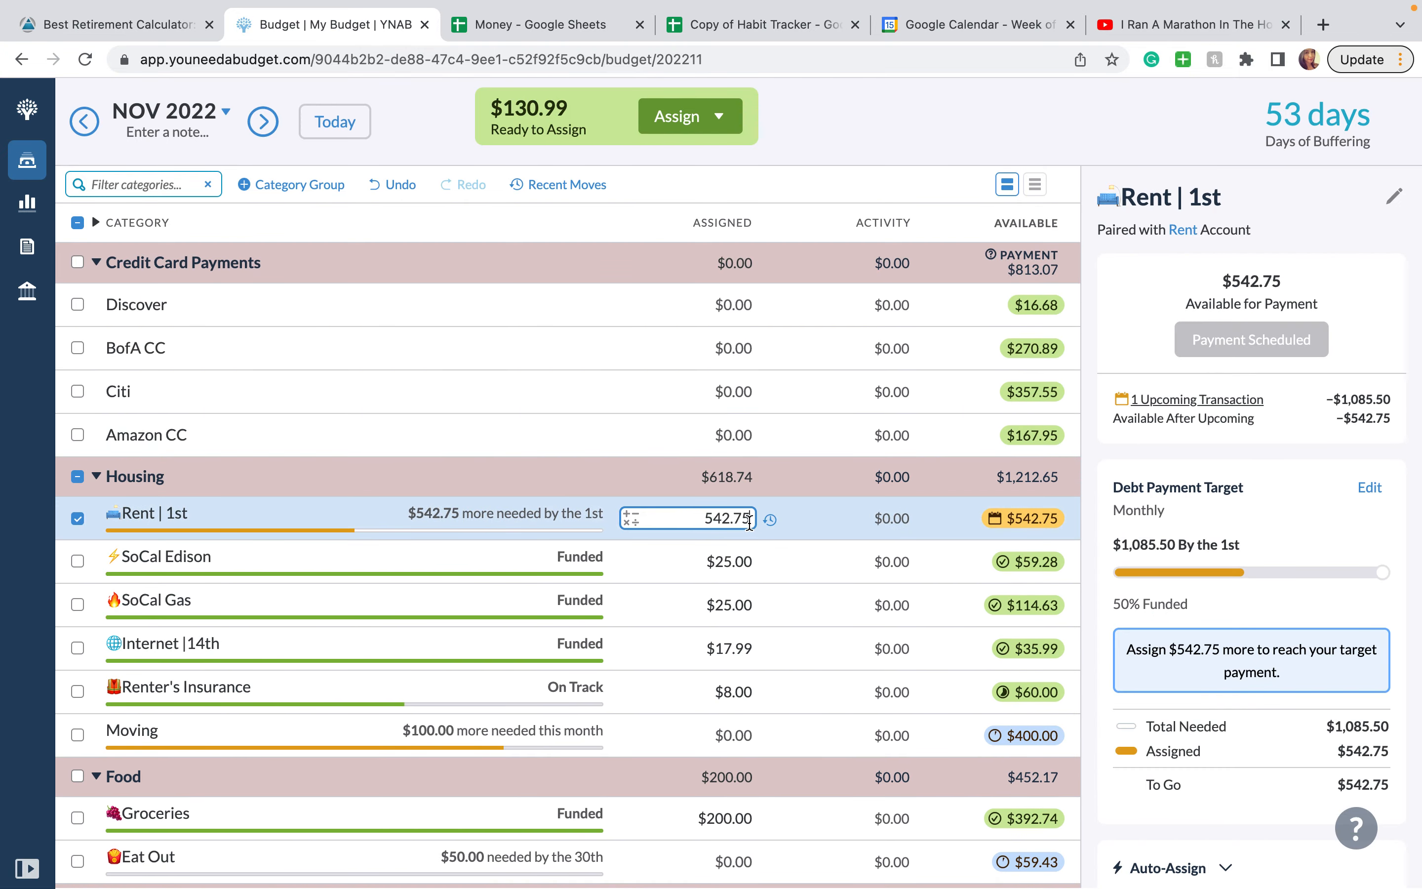
{"action": "type", "text": "+130.99"}
{"action": "key", "text": "Return"}
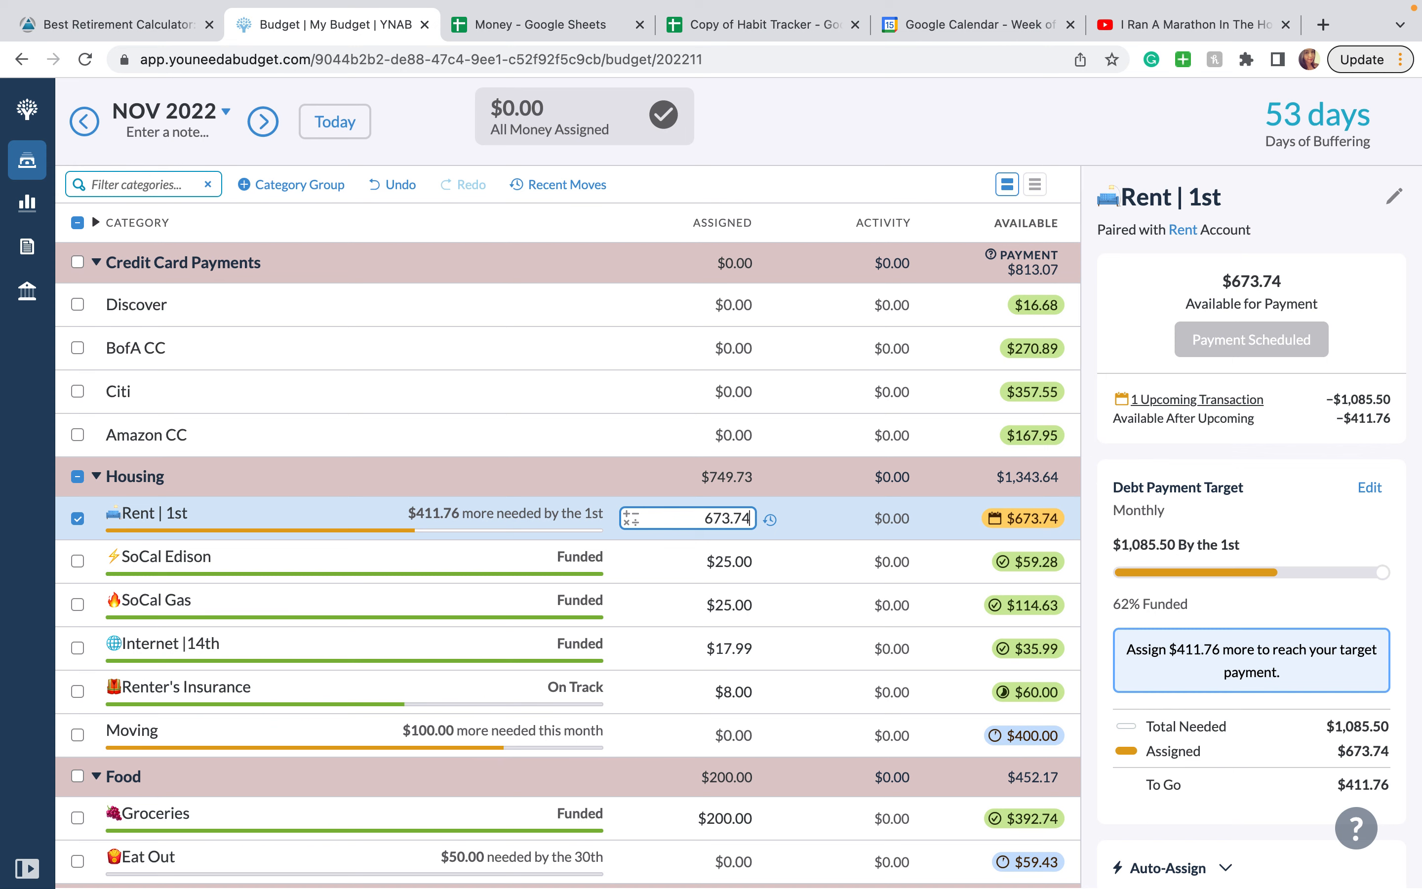
Set the monthly spending target of the Brokerage category in the Investments group to $260, save it and deselect the category.
{"action": "scroll", "coordinate": [687, 526], "scroll_direction": "down", "scroll_amount": 20}
{"action": "scroll", "coordinate": [688, 531], "scroll_direction": "down", "scroll_amount": 3}
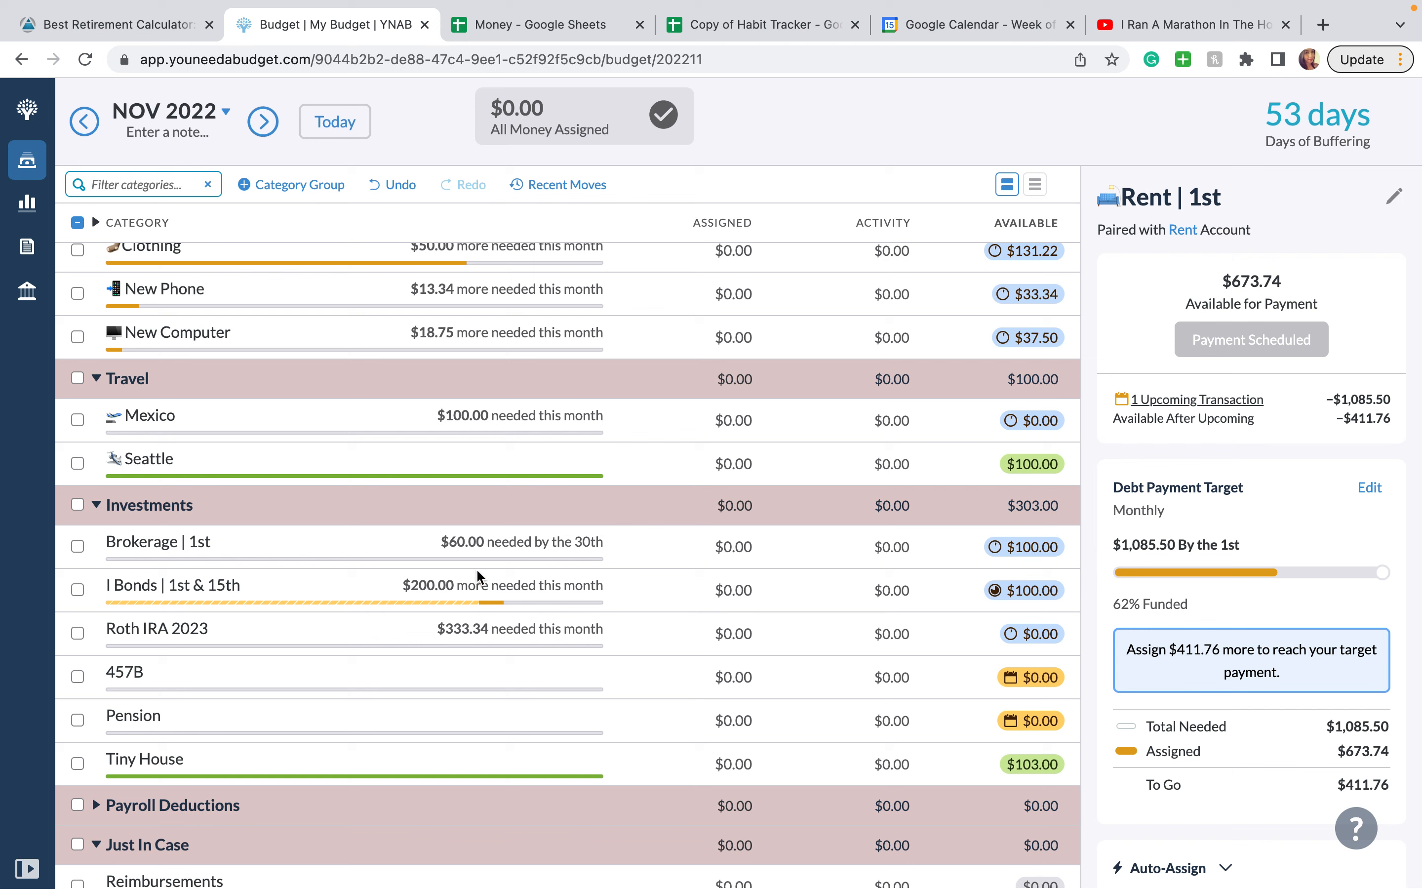
{"action": "left_click", "coordinate": [514, 540]}
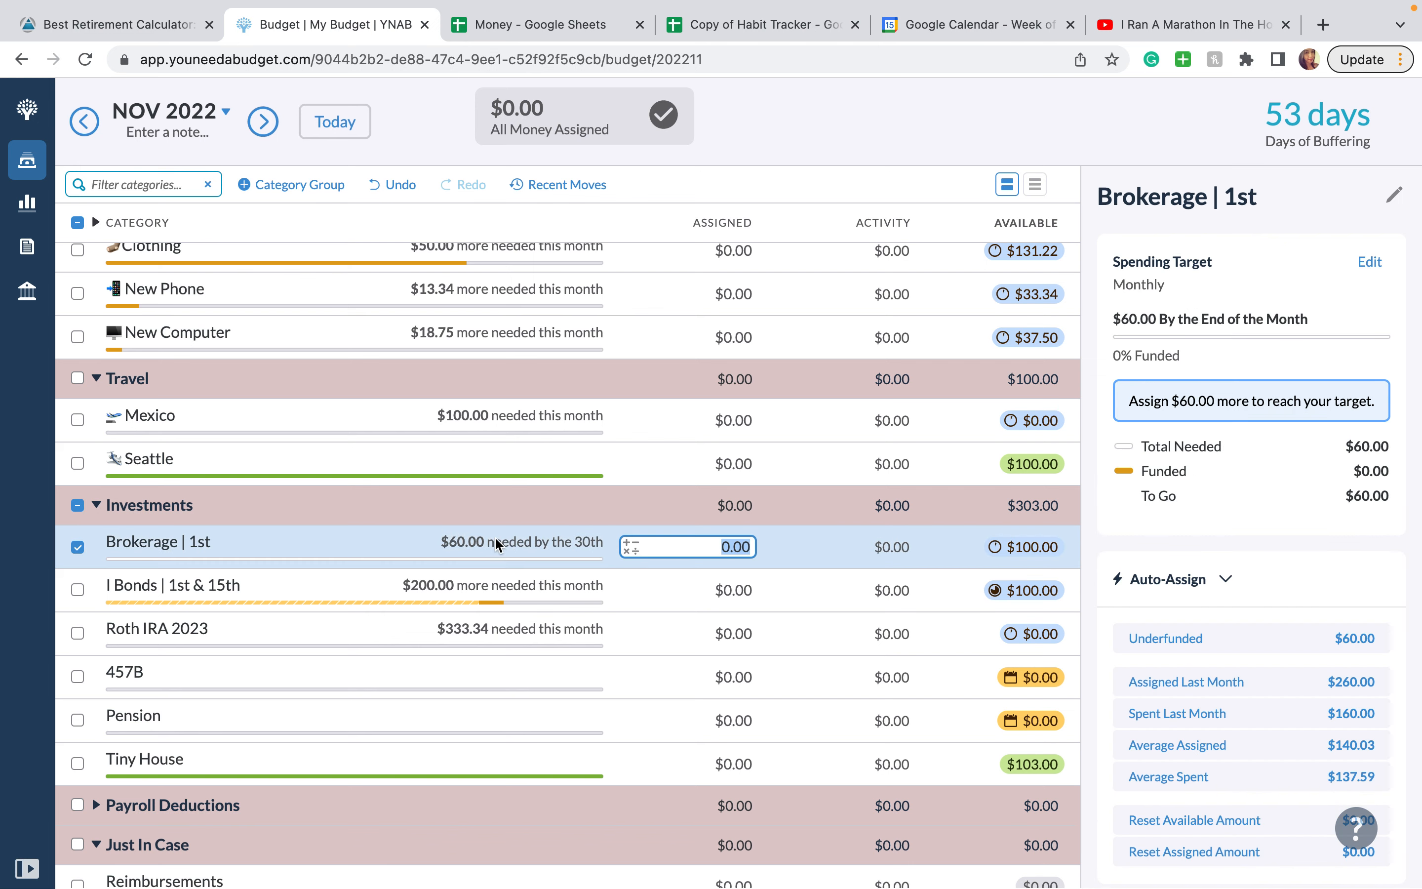
{"action": "left_click", "coordinate": [1370, 261]}
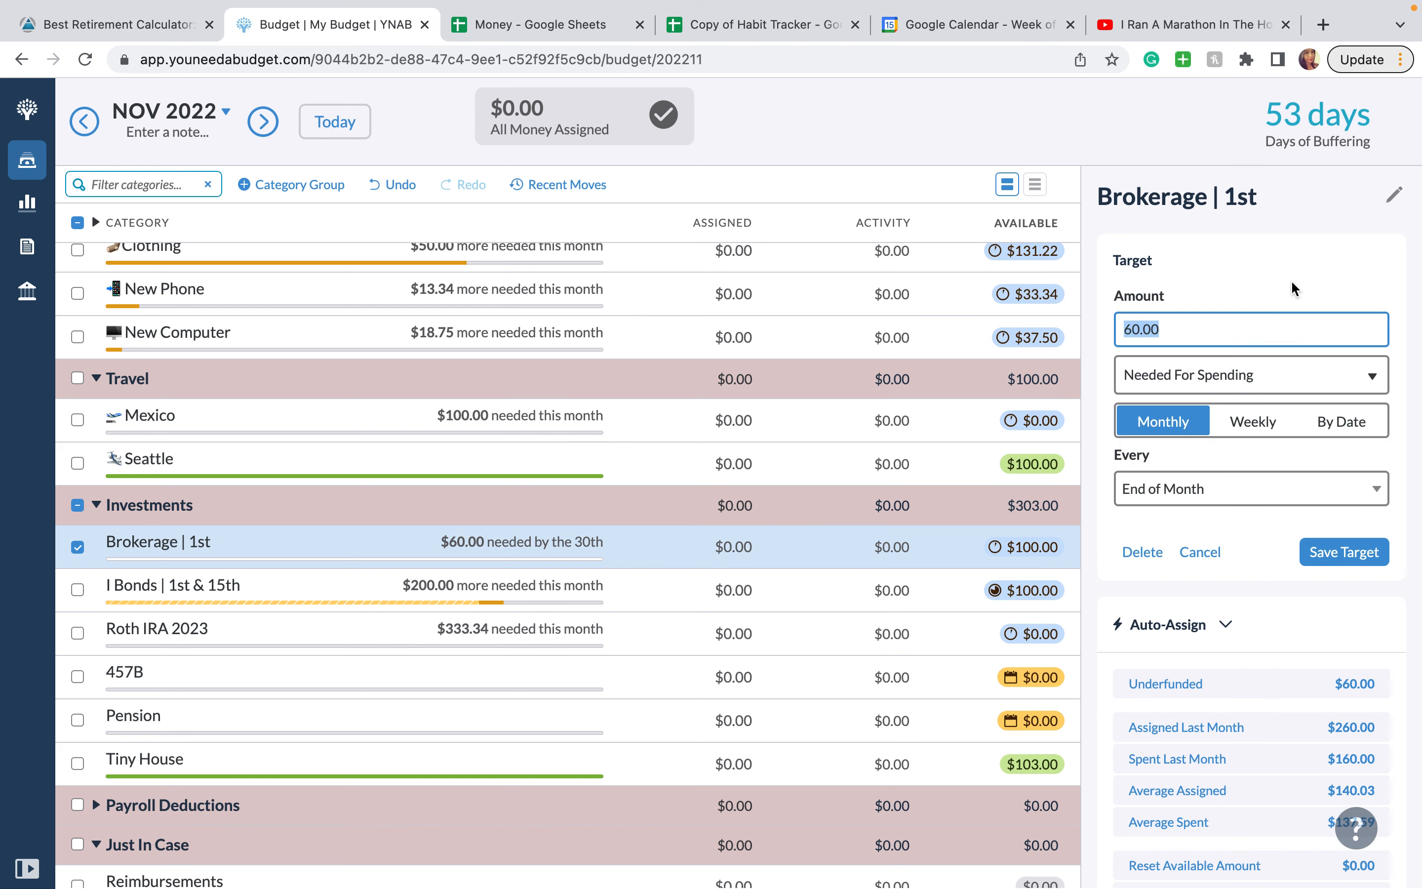
{"action": "type", "text": "260"}
{"action": "left_click", "coordinate": [1353, 559]}
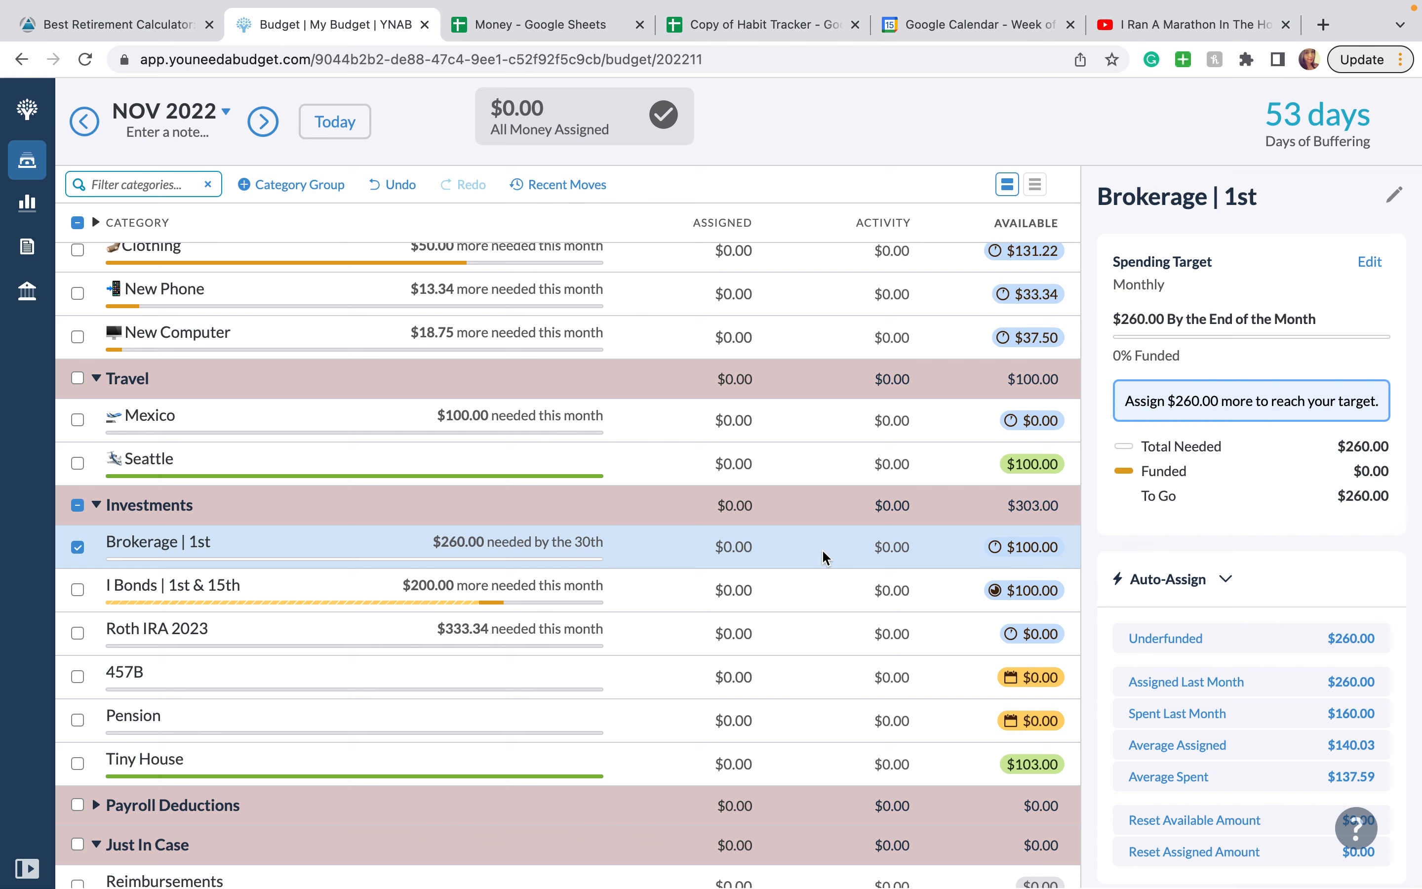
{"action": "left_click", "coordinate": [77, 547]}
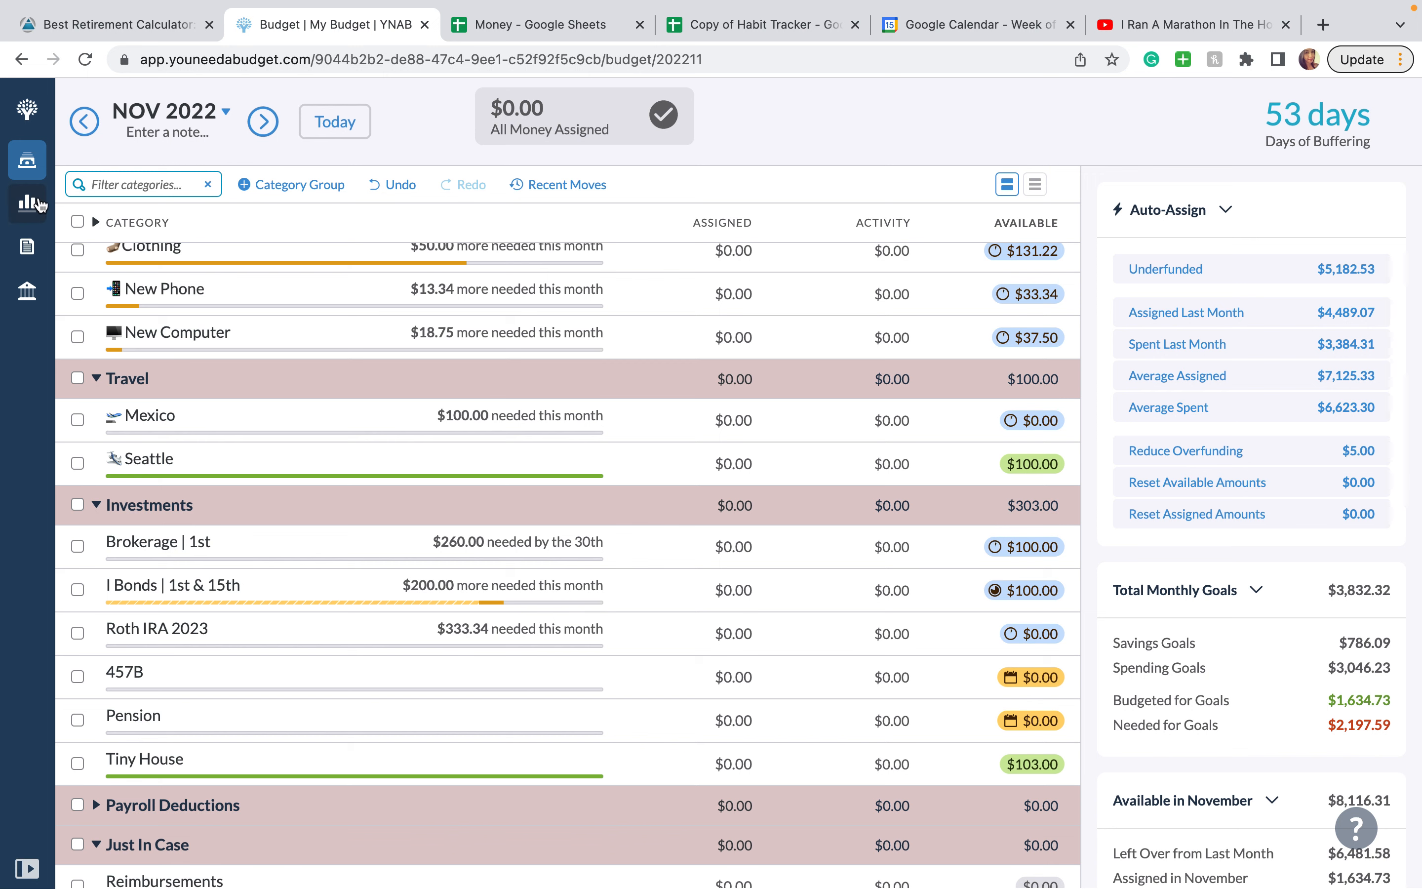
Show the Spending By Category report for this month only and open the breakdown of the Investments group.
{"action": "left_click", "coordinate": [27, 247]}
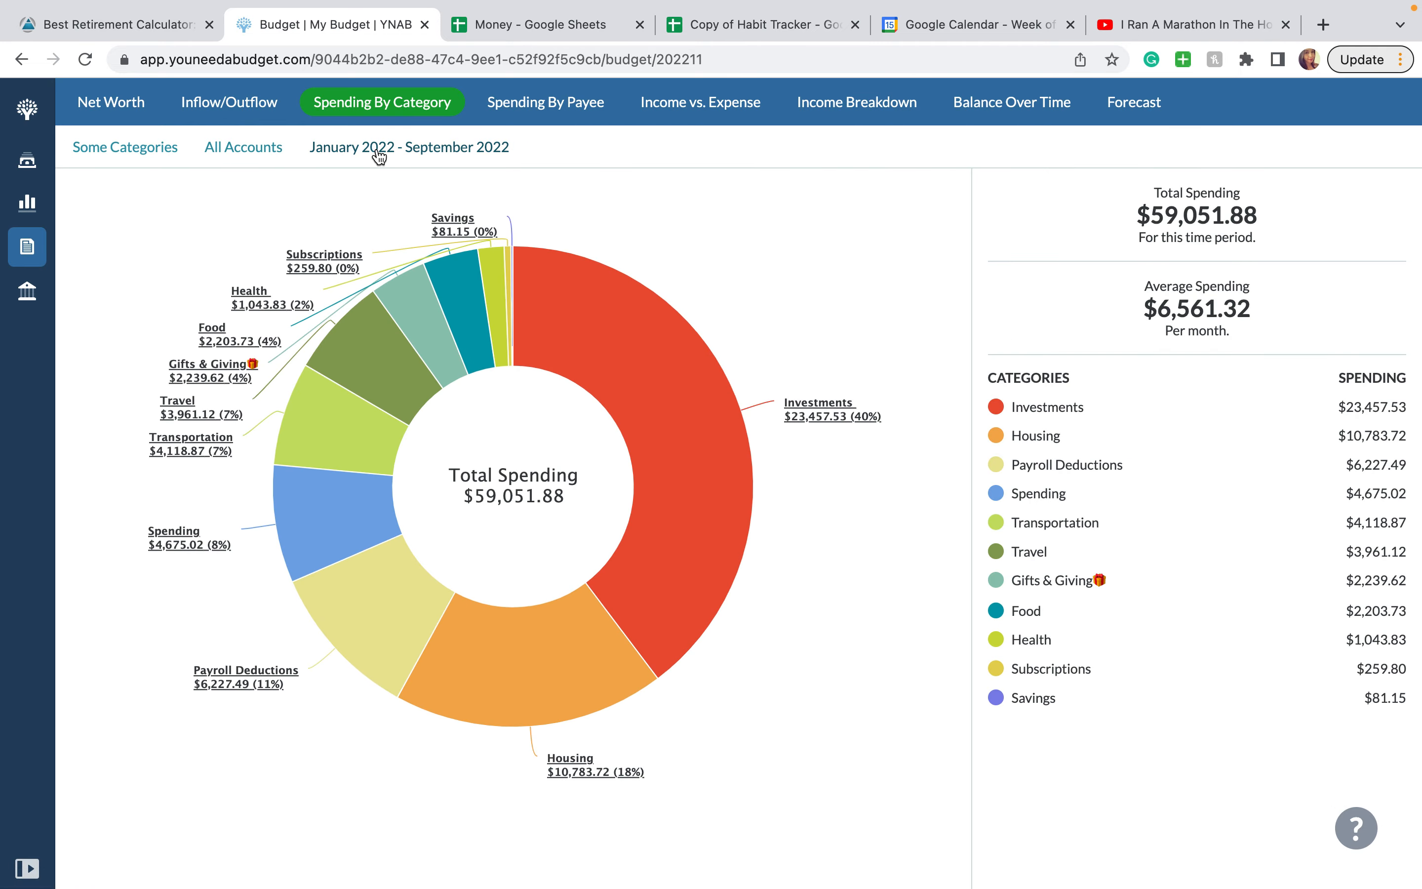
{"action": "left_click", "coordinate": [379, 148]}
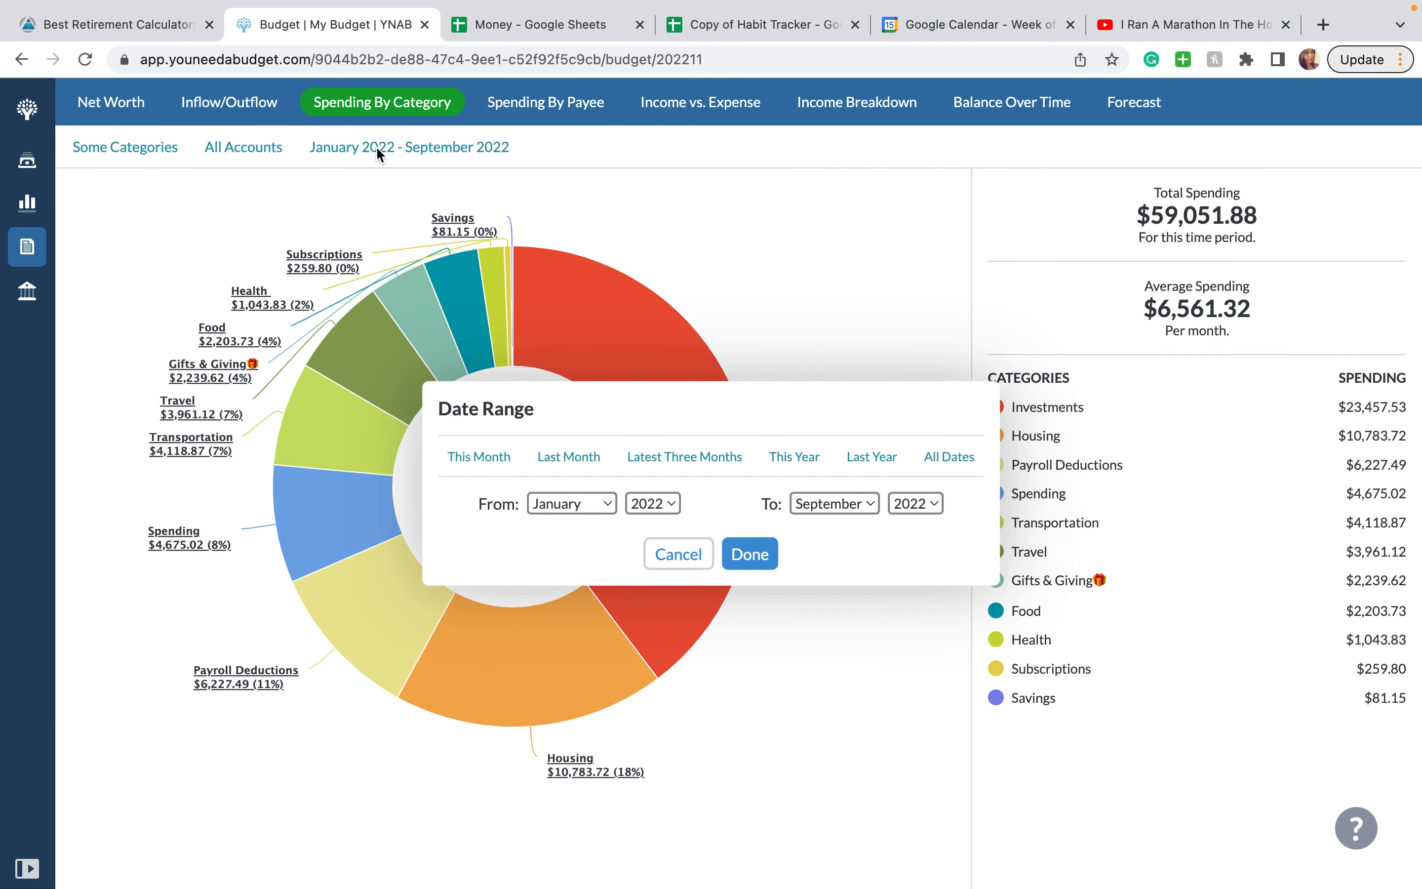
{"action": "left_click", "coordinate": [483, 457]}
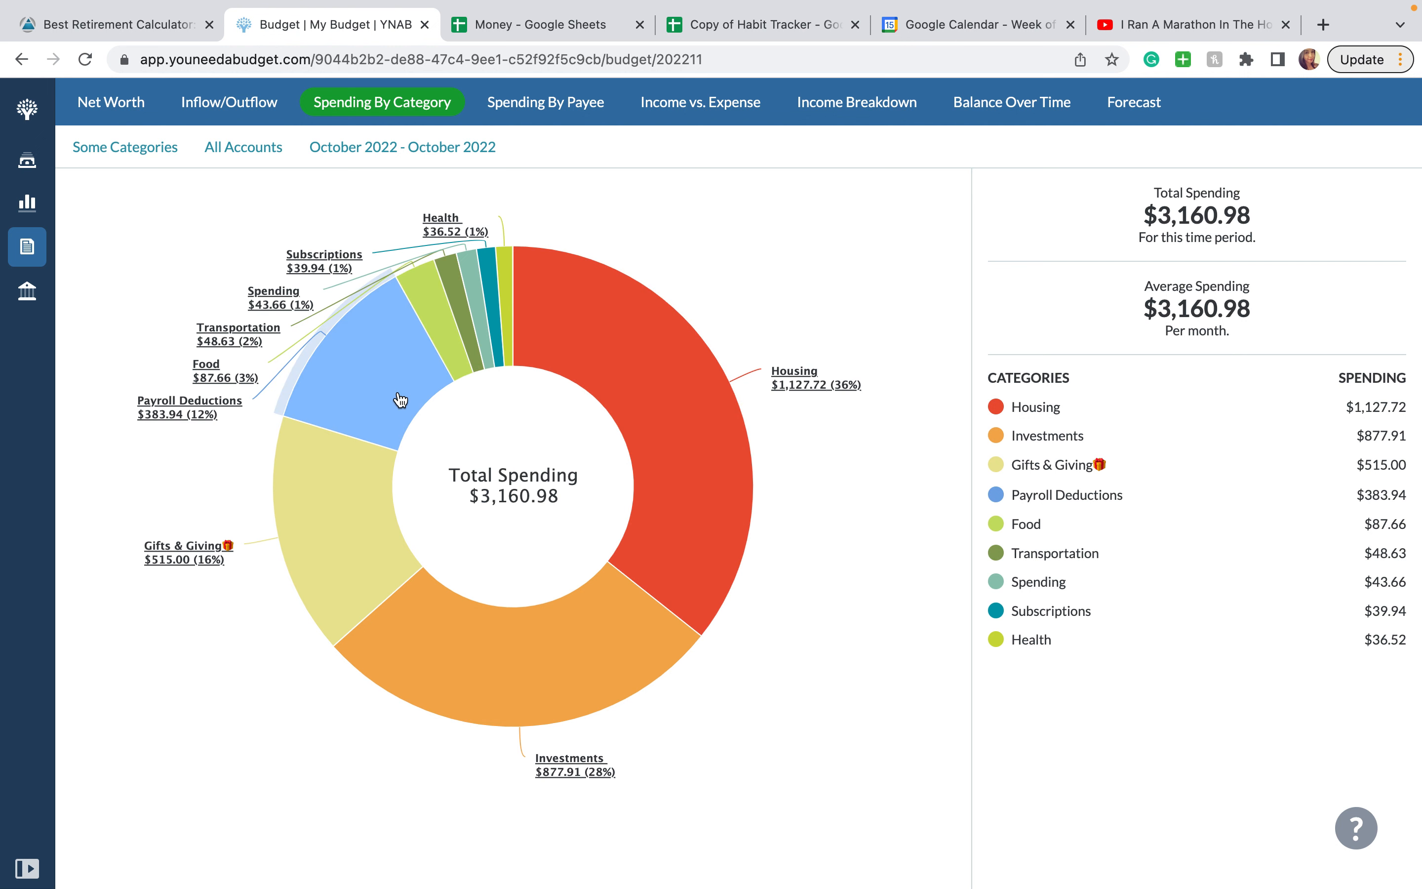
{"action": "left_click", "coordinate": [500, 695]}
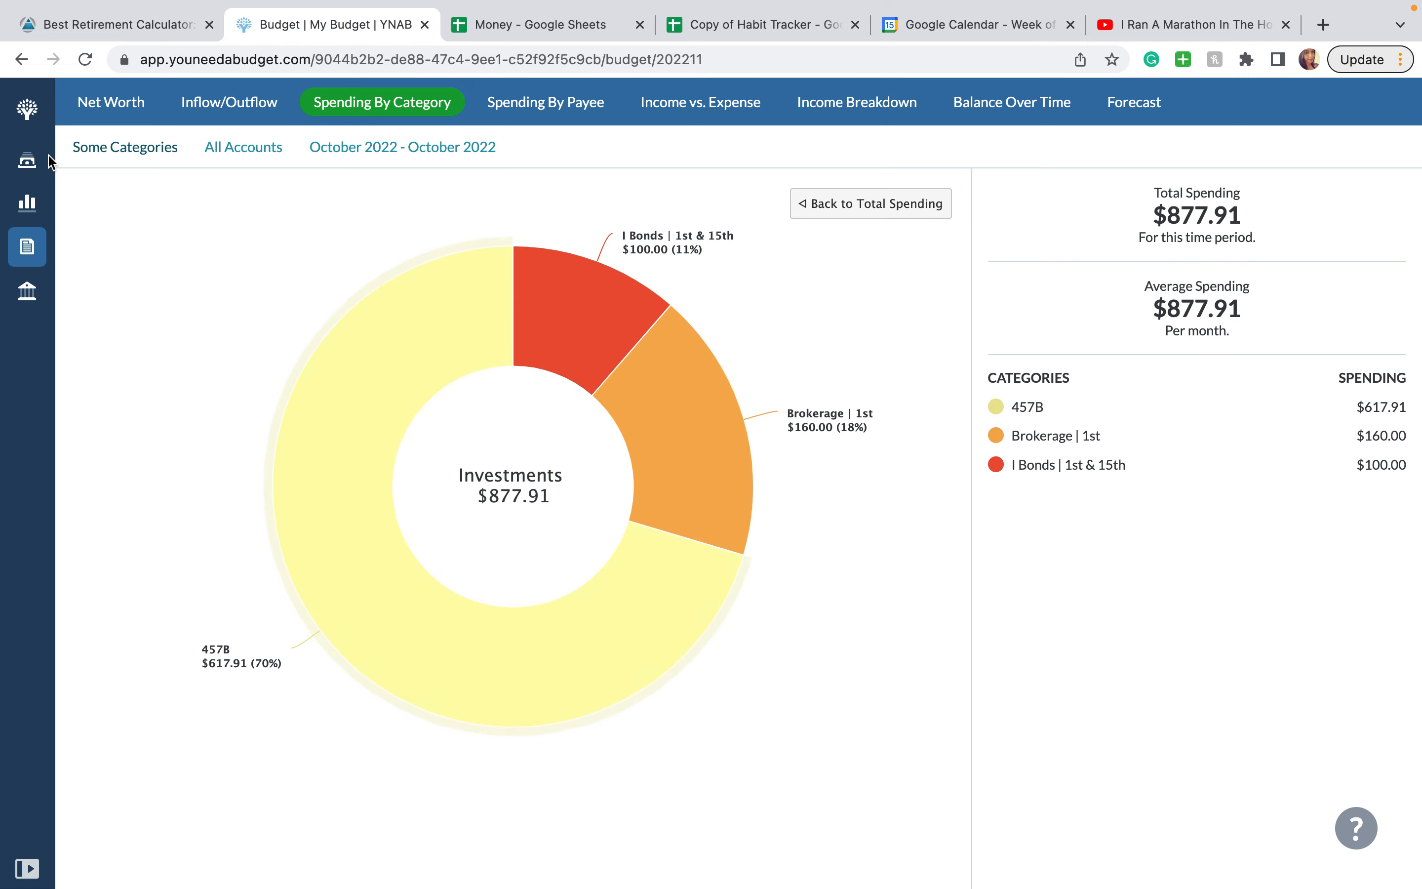
Return to the October 2022 budget and rename the Brokerage category in the Investments group as "Brokerage | 1st & 15".
{"action": "left_click", "coordinate": [30, 164]}
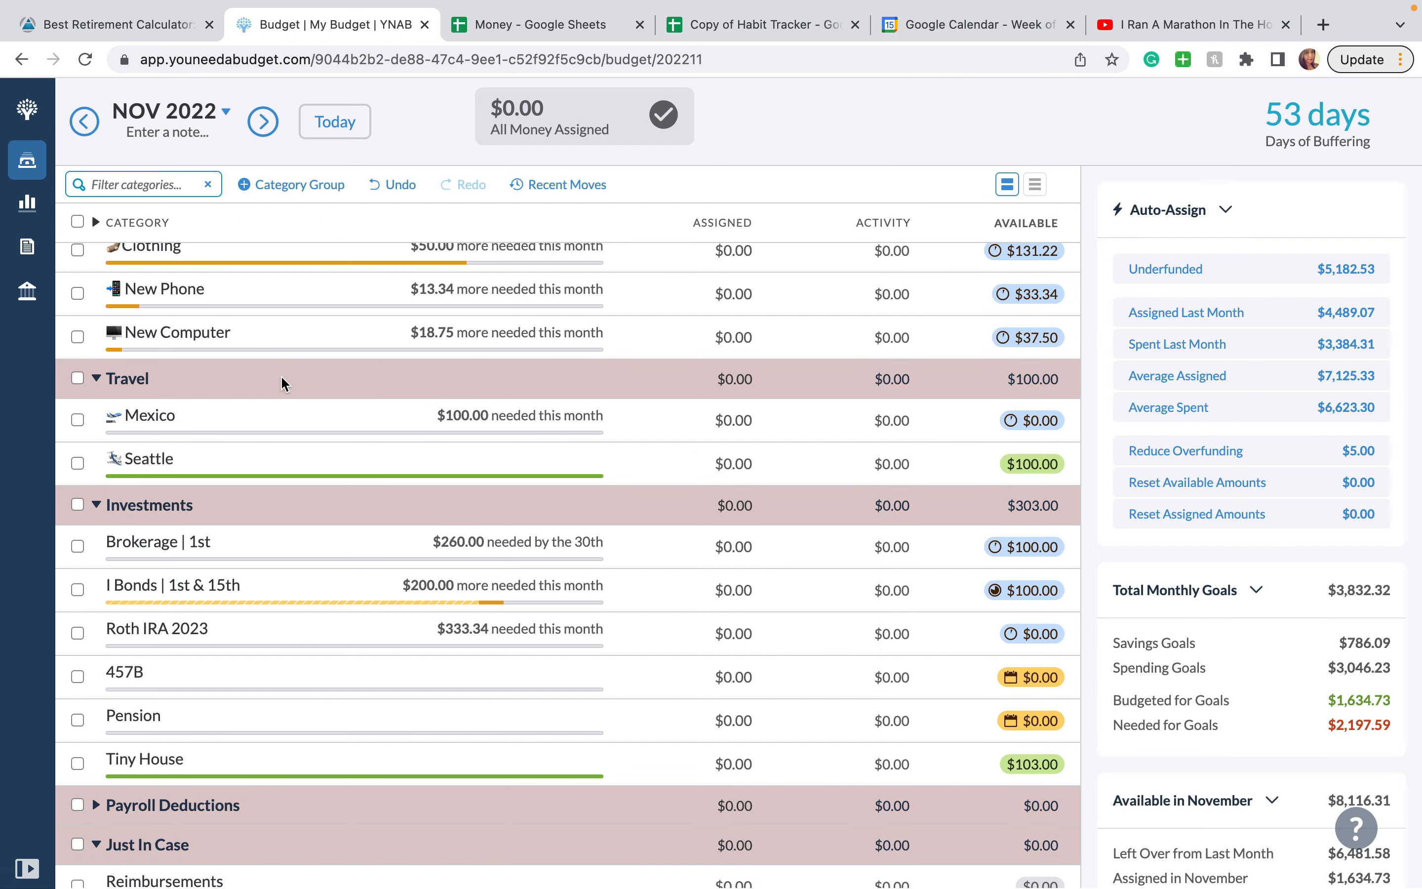
{"action": "left_click", "coordinate": [84, 128]}
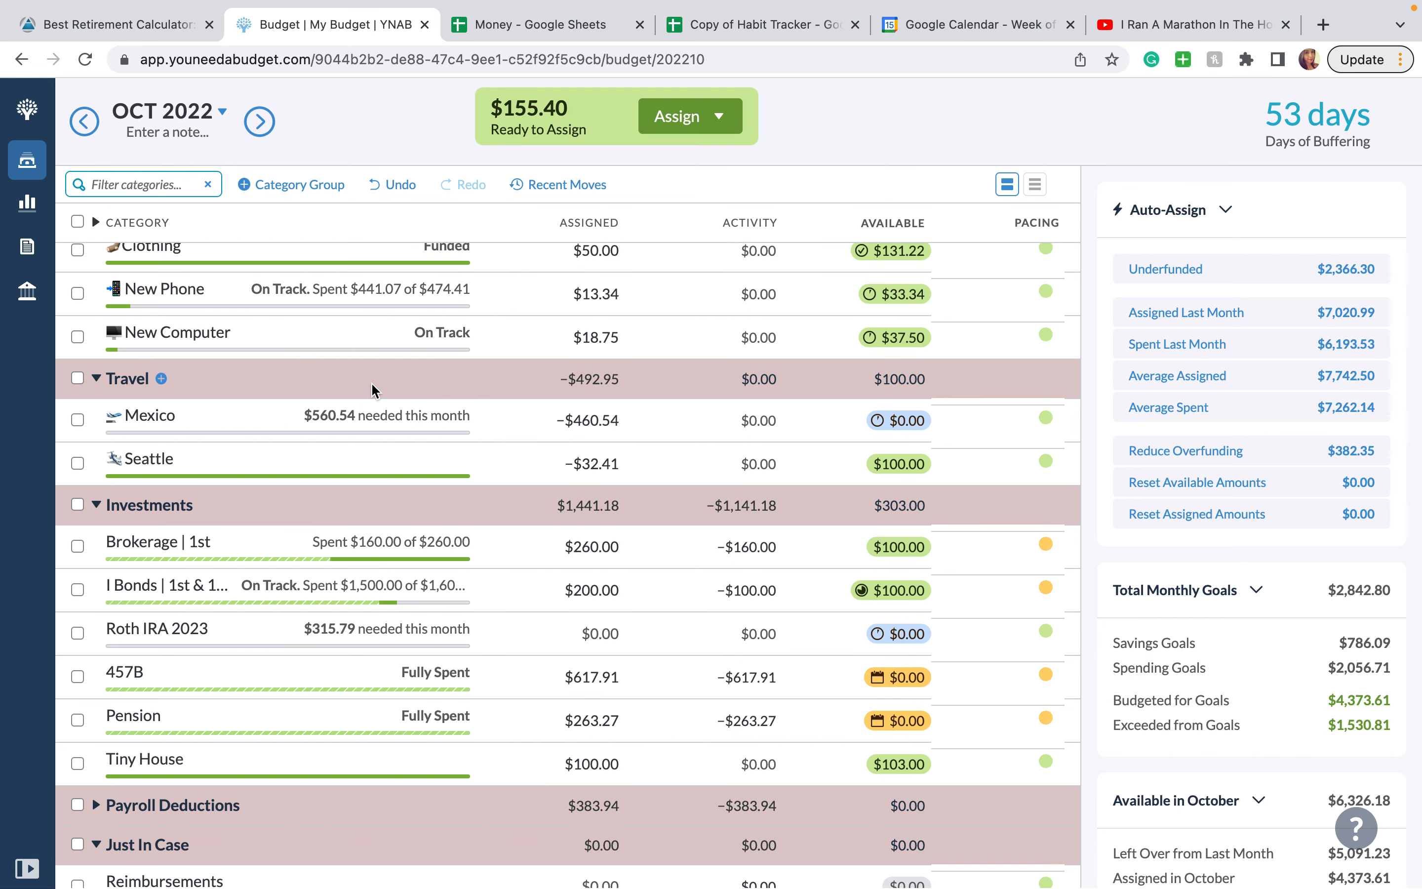
{"action": "scroll", "coordinate": [374, 390], "scroll_direction": "down", "scroll_amount": 2}
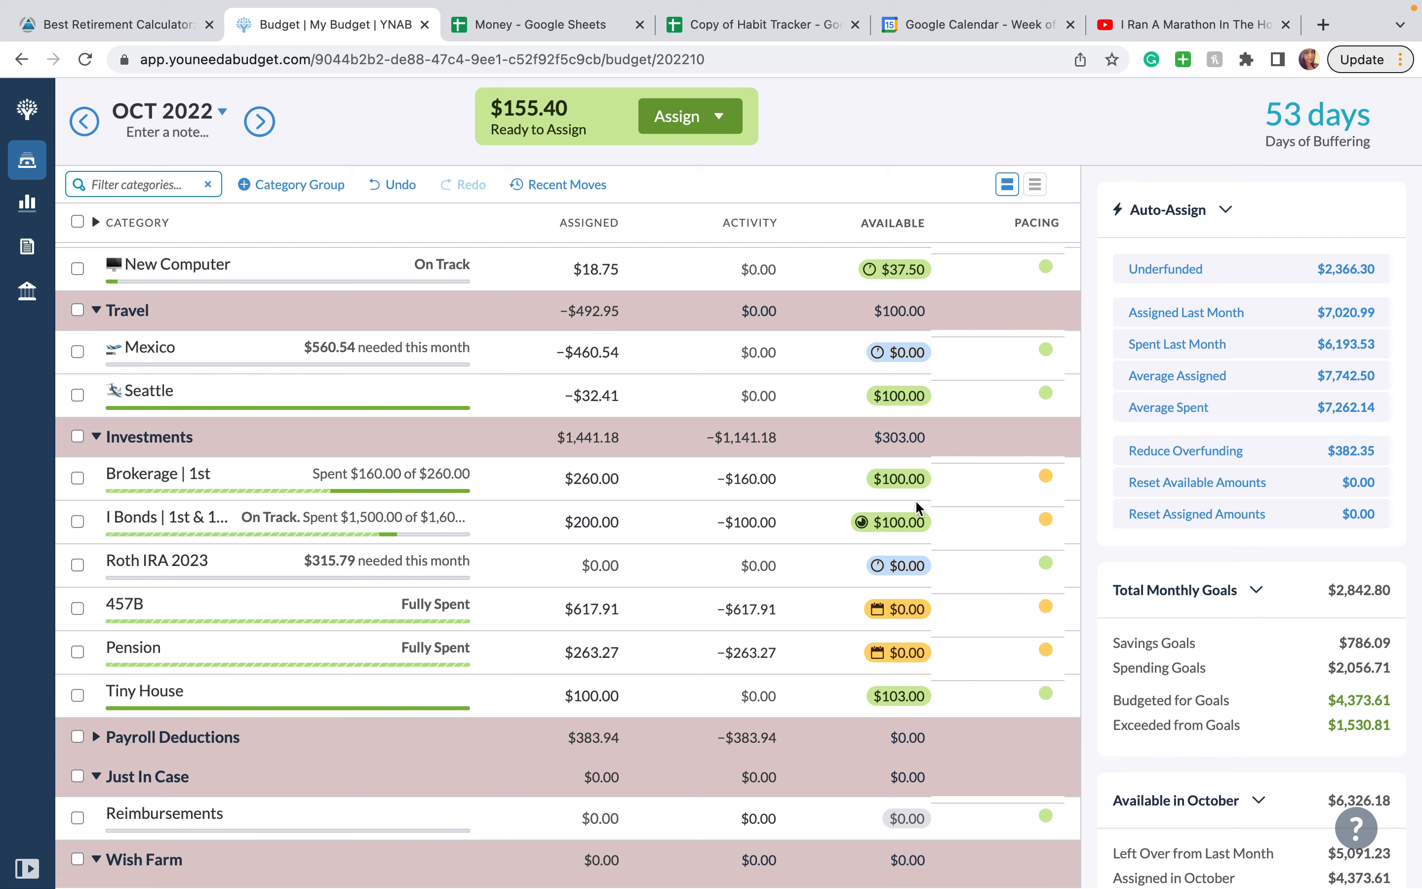
{"action": "left_click", "coordinate": [202, 474]}
{"action": "left_click", "coordinate": [201, 474]}
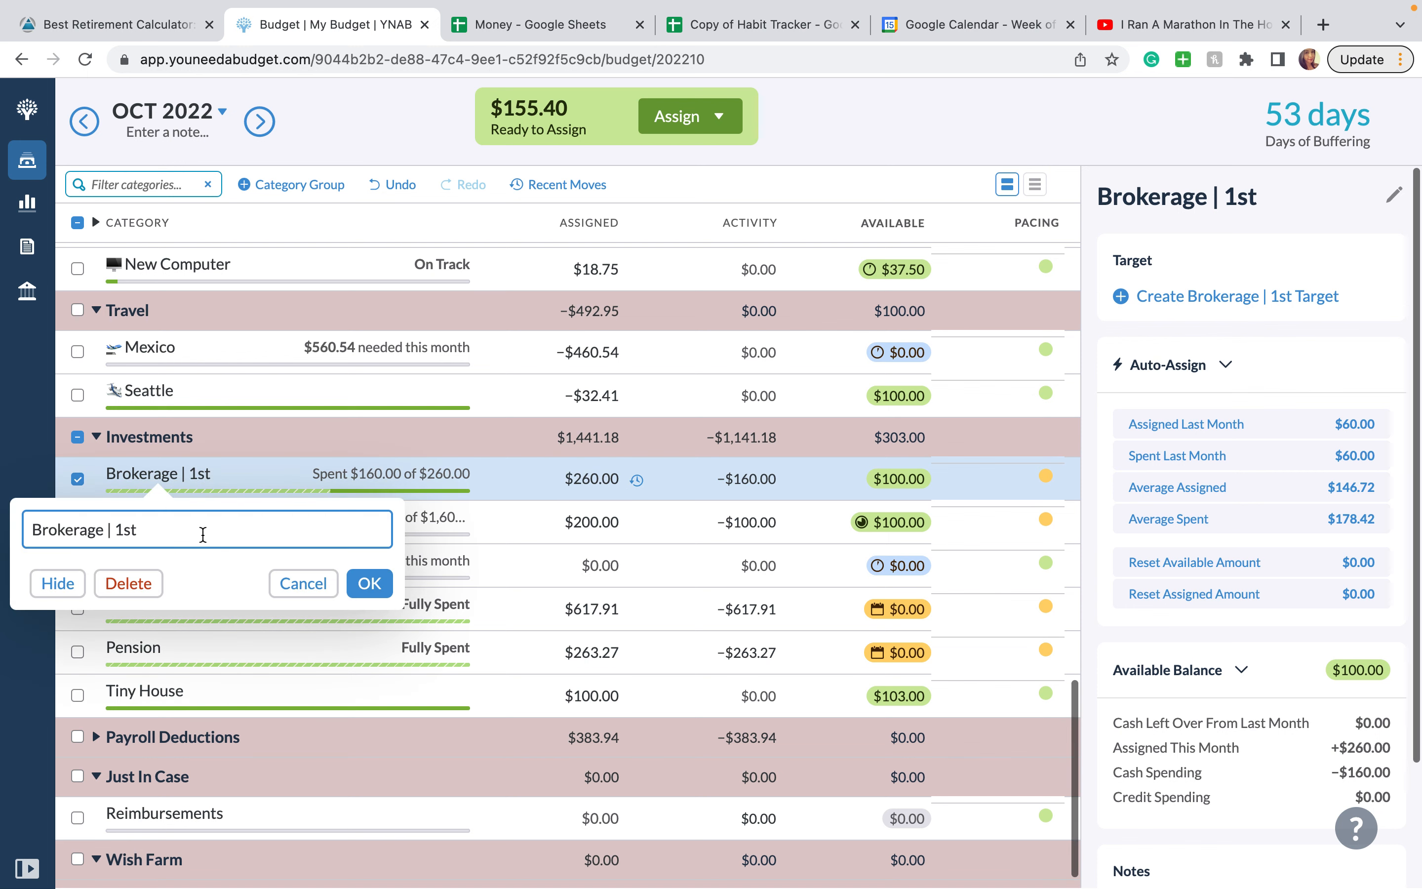
{"action": "type", "text": "& 15"}
{"action": "left_click", "coordinate": [369, 583]}
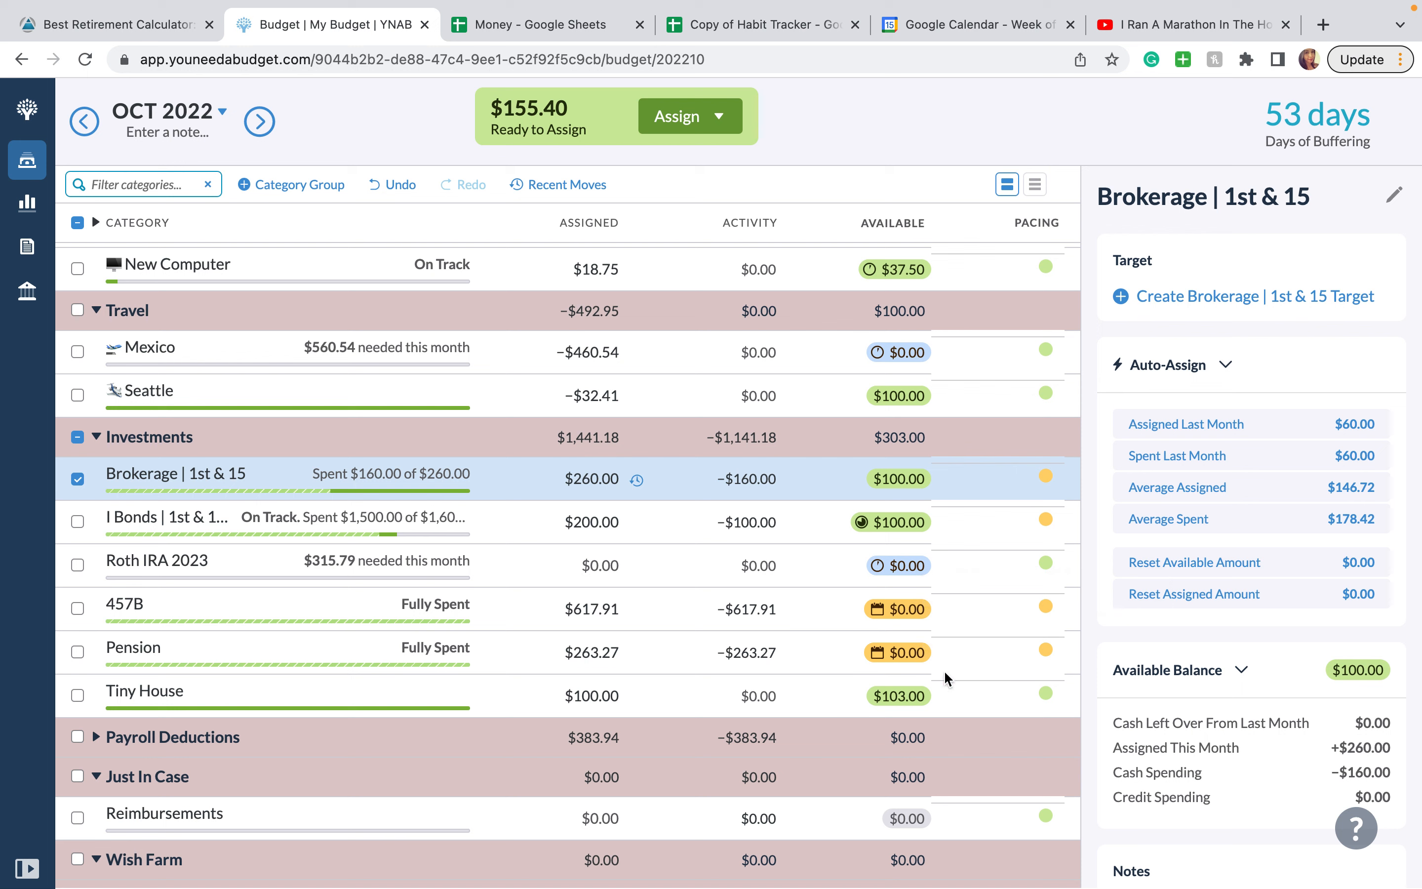
{"action": "scroll", "coordinate": [943, 670], "scroll_direction": "up", "scroll_amount": 20}
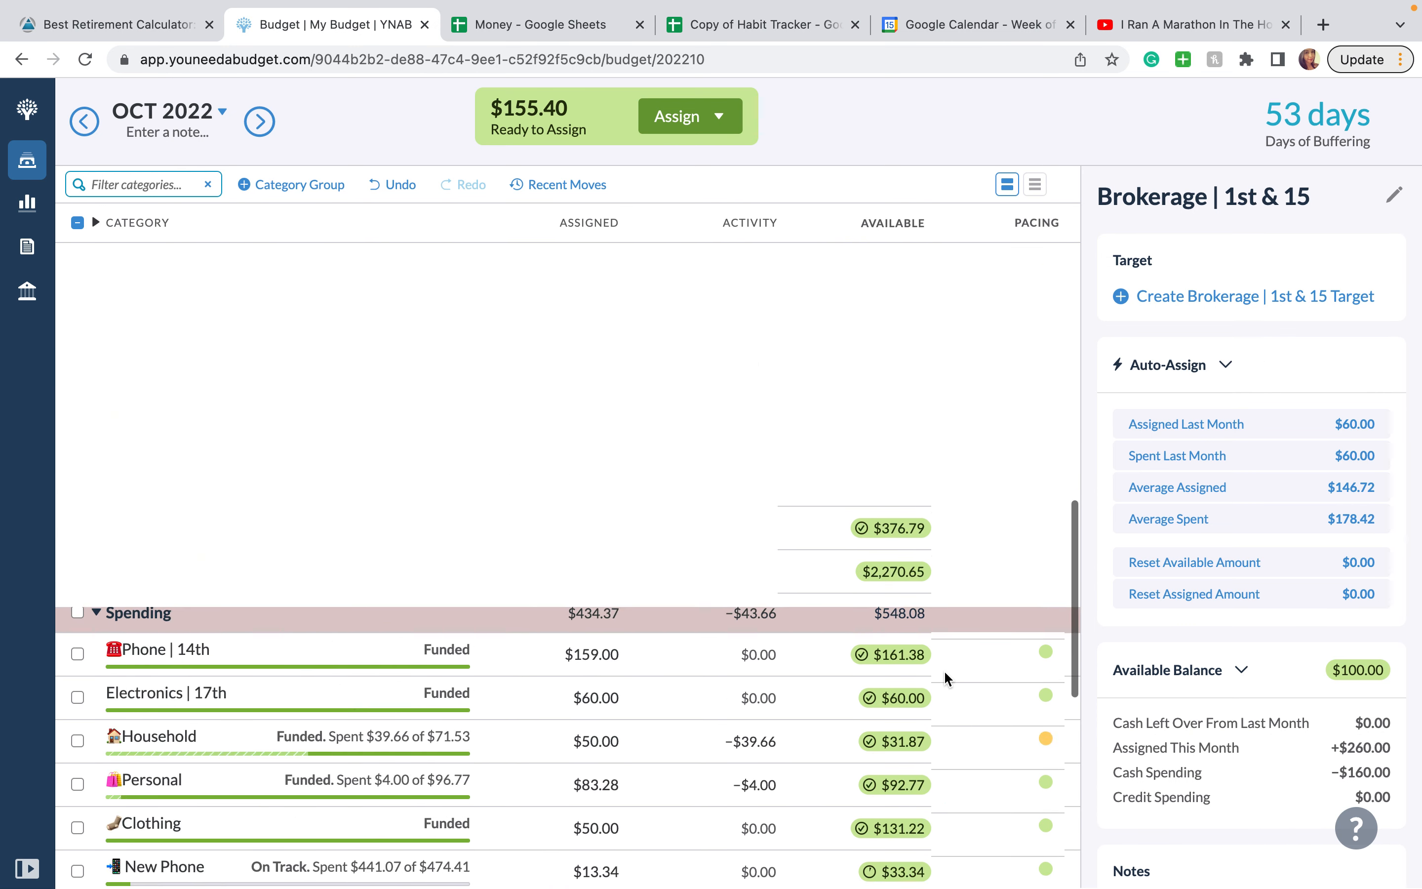
{"action": "scroll", "coordinate": [943, 670], "scroll_direction": "up", "scroll_amount": 6}
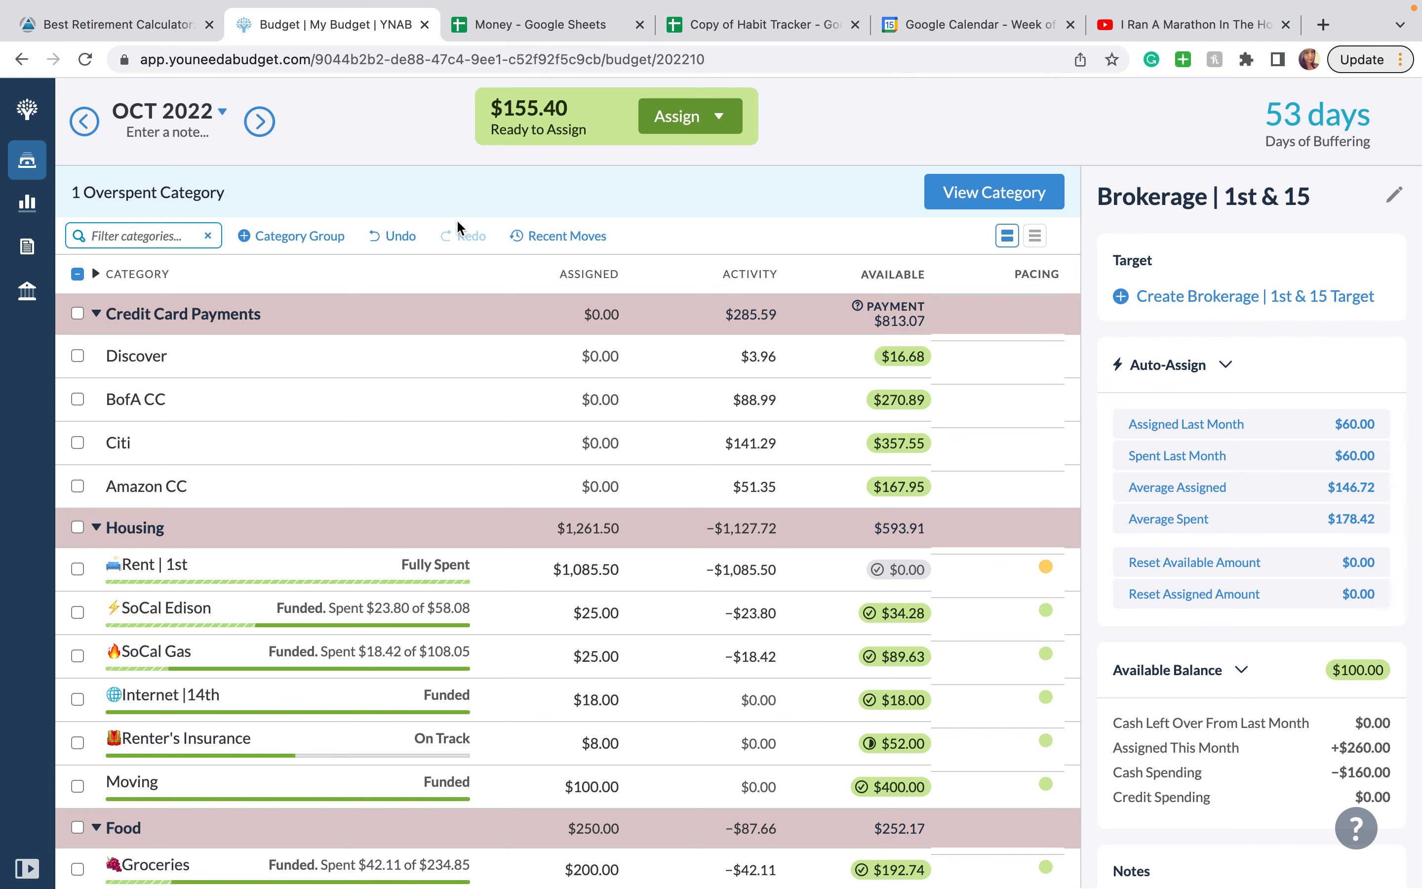
{"action": "mouse_move", "coordinate": [976, 8]}
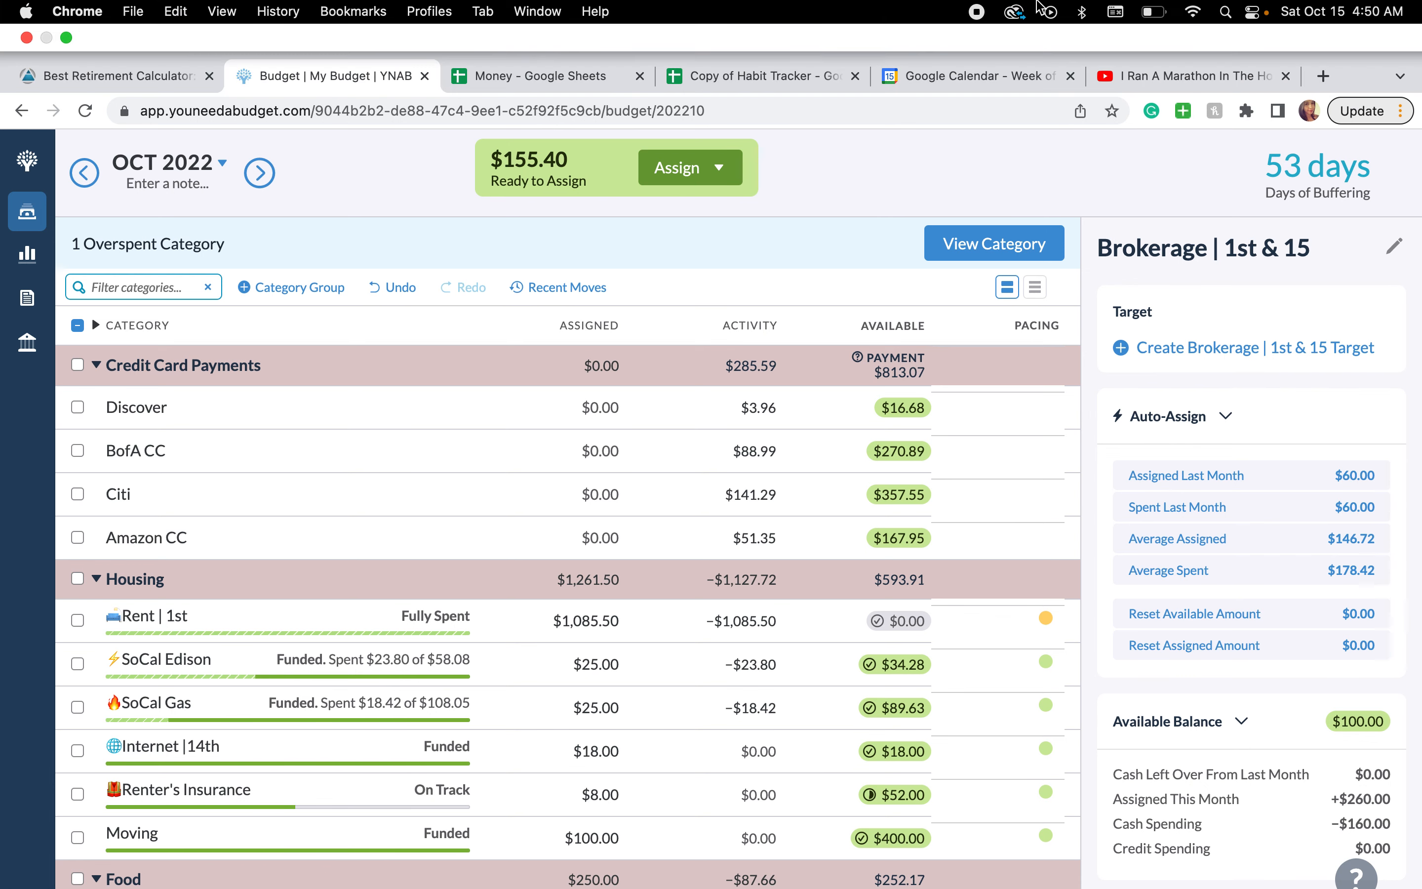